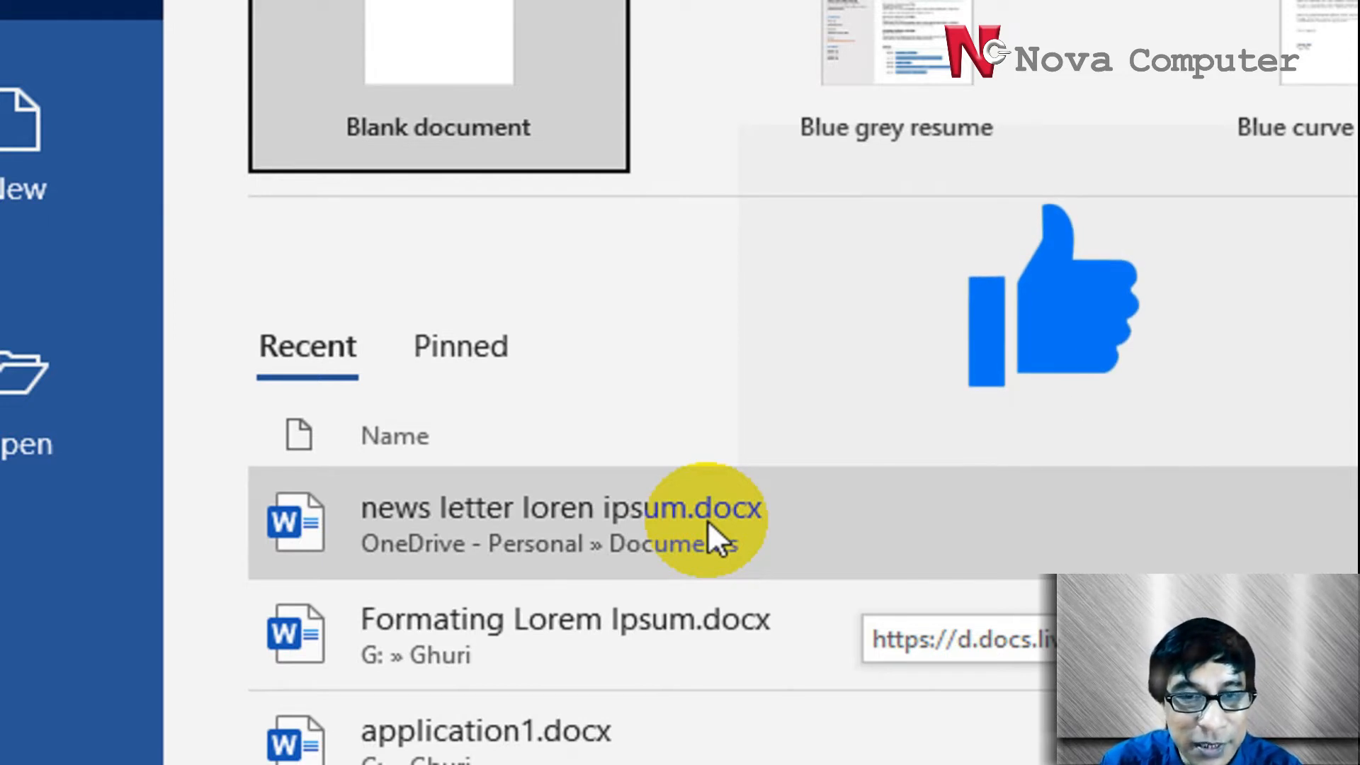
Open the recent document news letter loren ipsum.docx and zoom the page view out
click(708, 520)
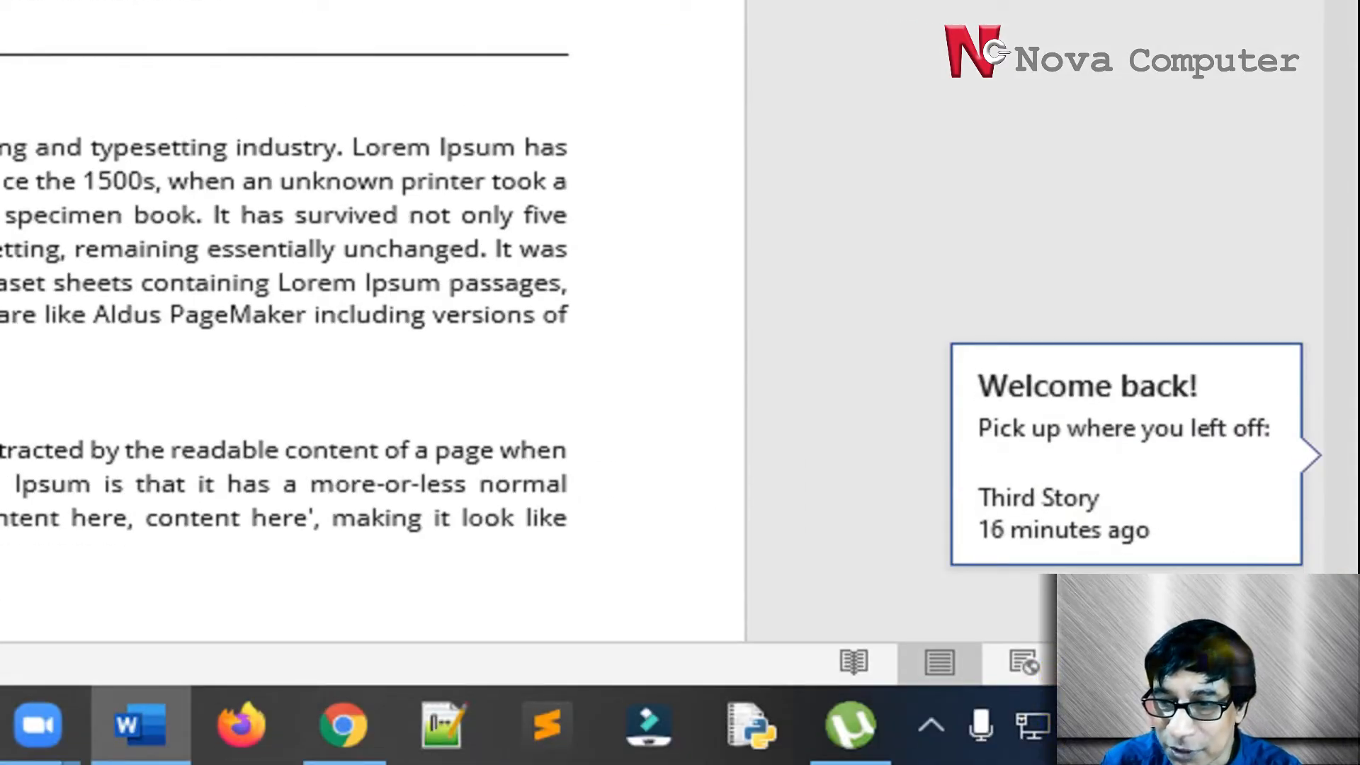
drag(1159, 664, 1089, 663)
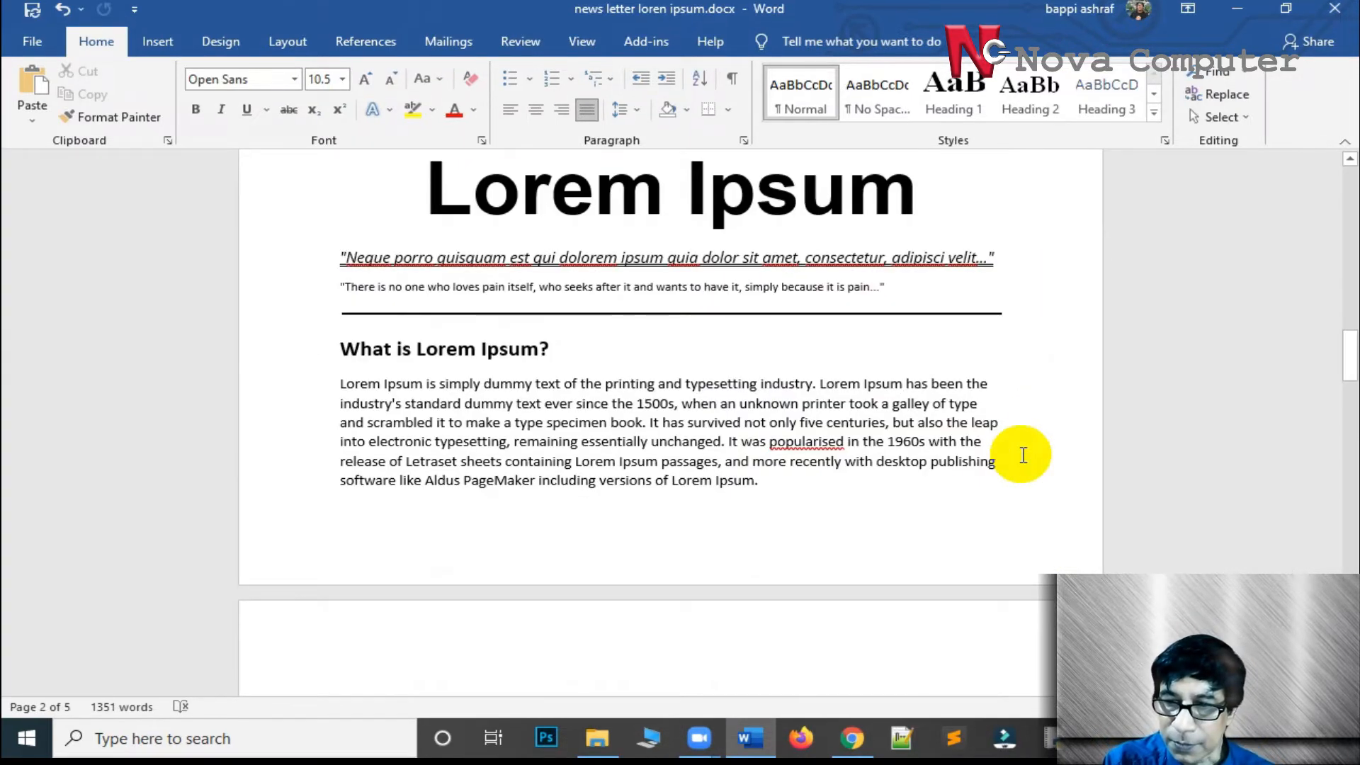
Insert blank lines after the "Where can I get some?" paragraph to push the Nova News Letter section onto the next page
scroll(1023, 455, down, 20)
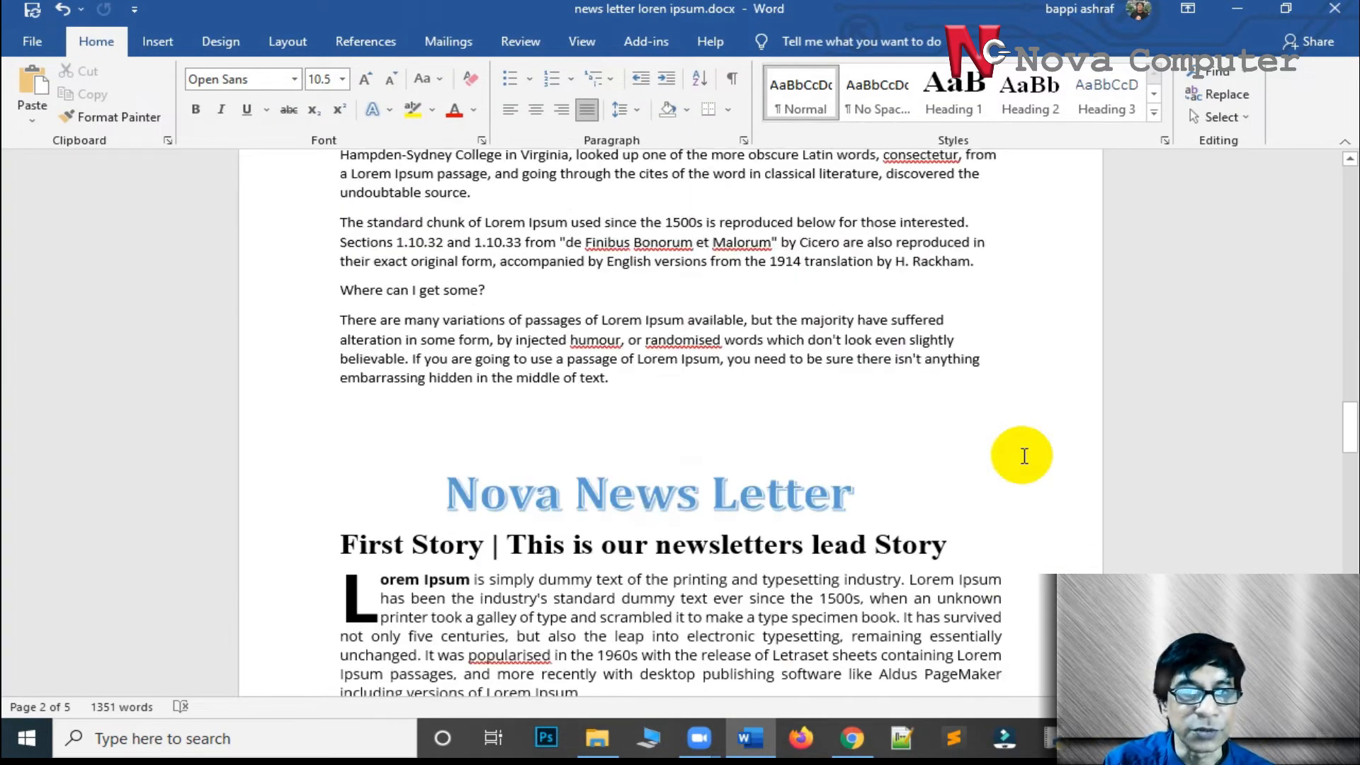
scroll(1016, 470, up, 8)
scroll(1017, 469, up, 4)
scroll(1006, 478, down, 6)
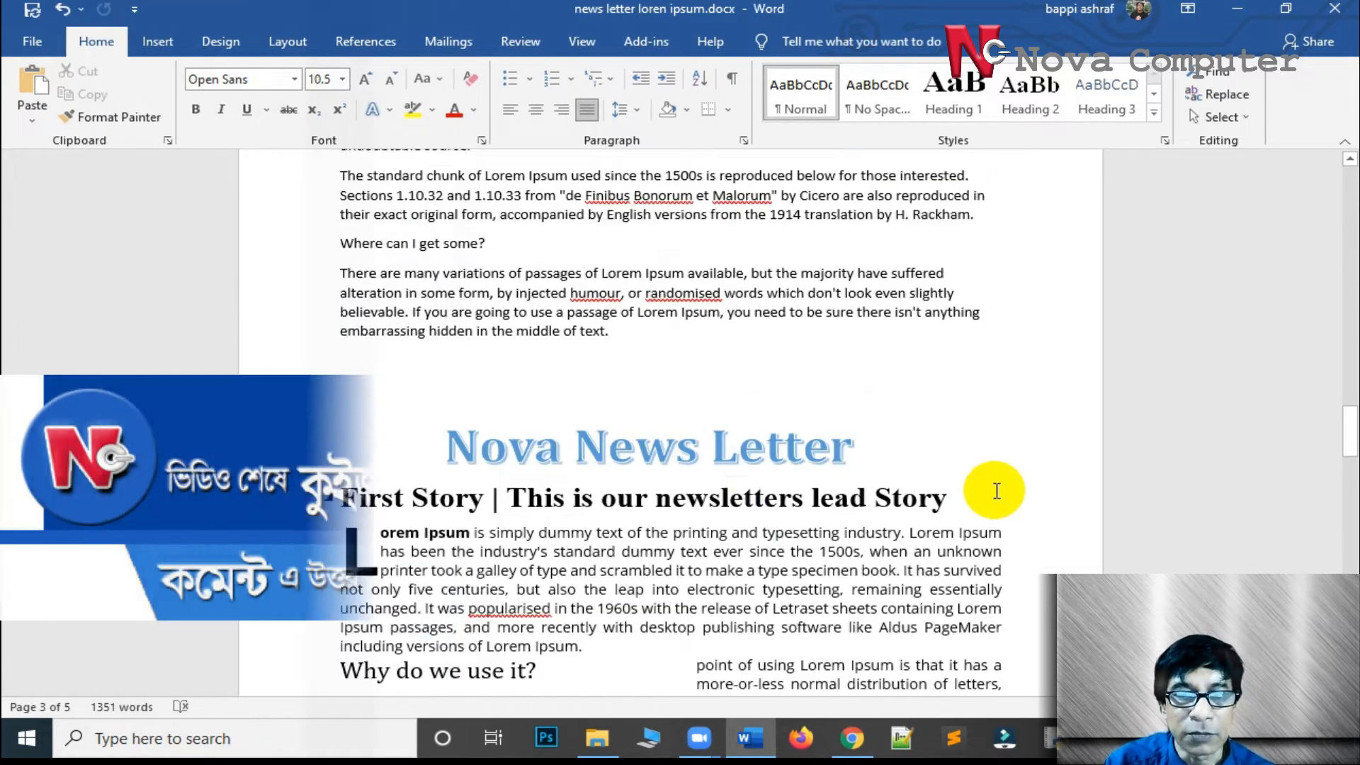
click(646, 354)
key(Return)
key(Return)
key(Return)
key(Return)
key(Return)
key(Return)
key(Return)
key(Return)
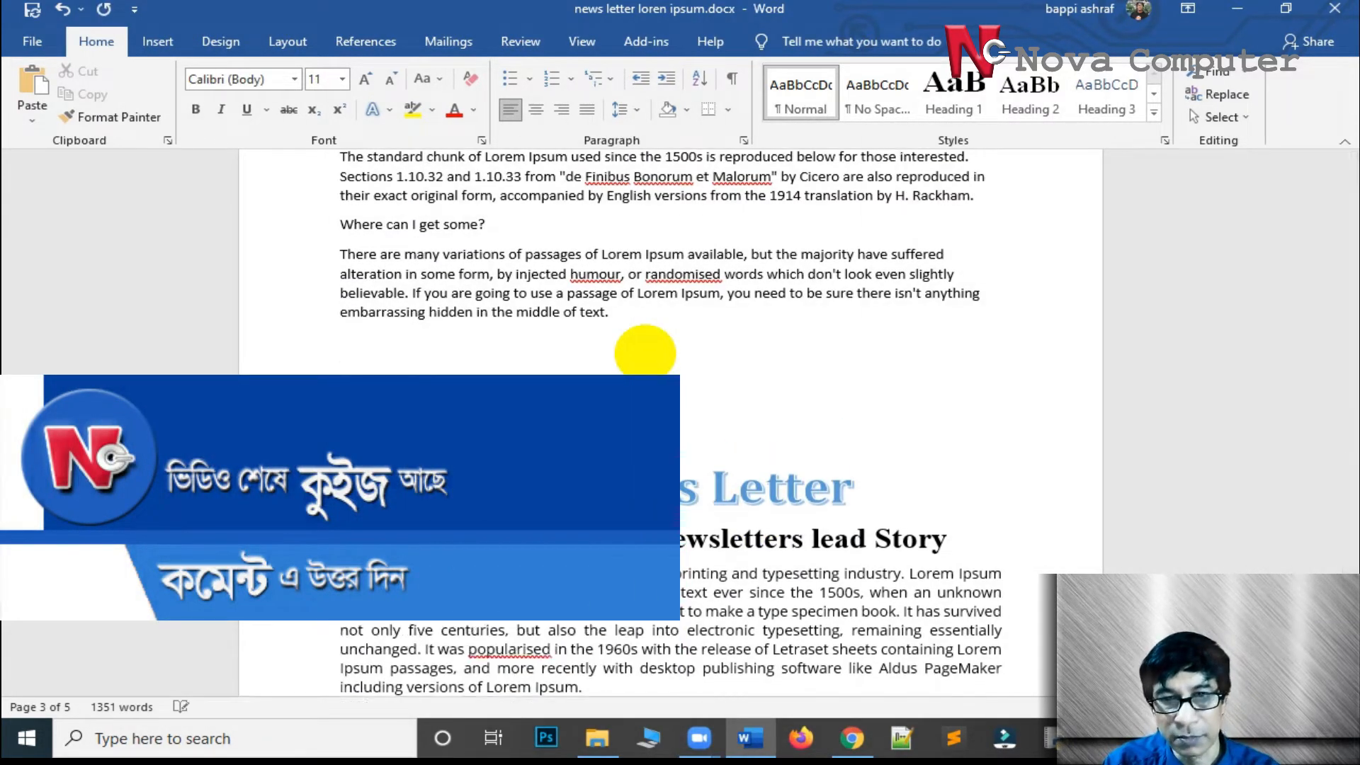
key(Return)
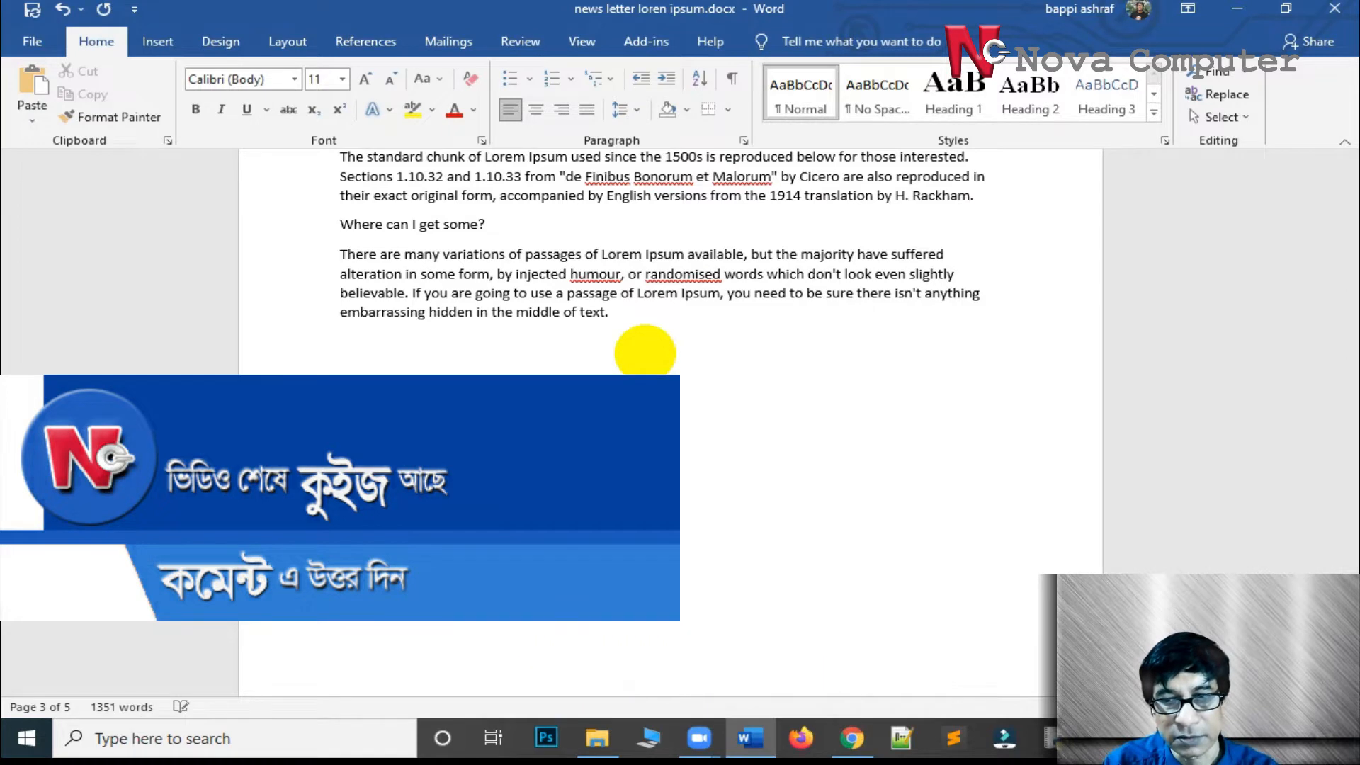
Examine the newsletter's title, lead story heading, drop caps, two-column text and pictures
scroll(645, 356, down, 12)
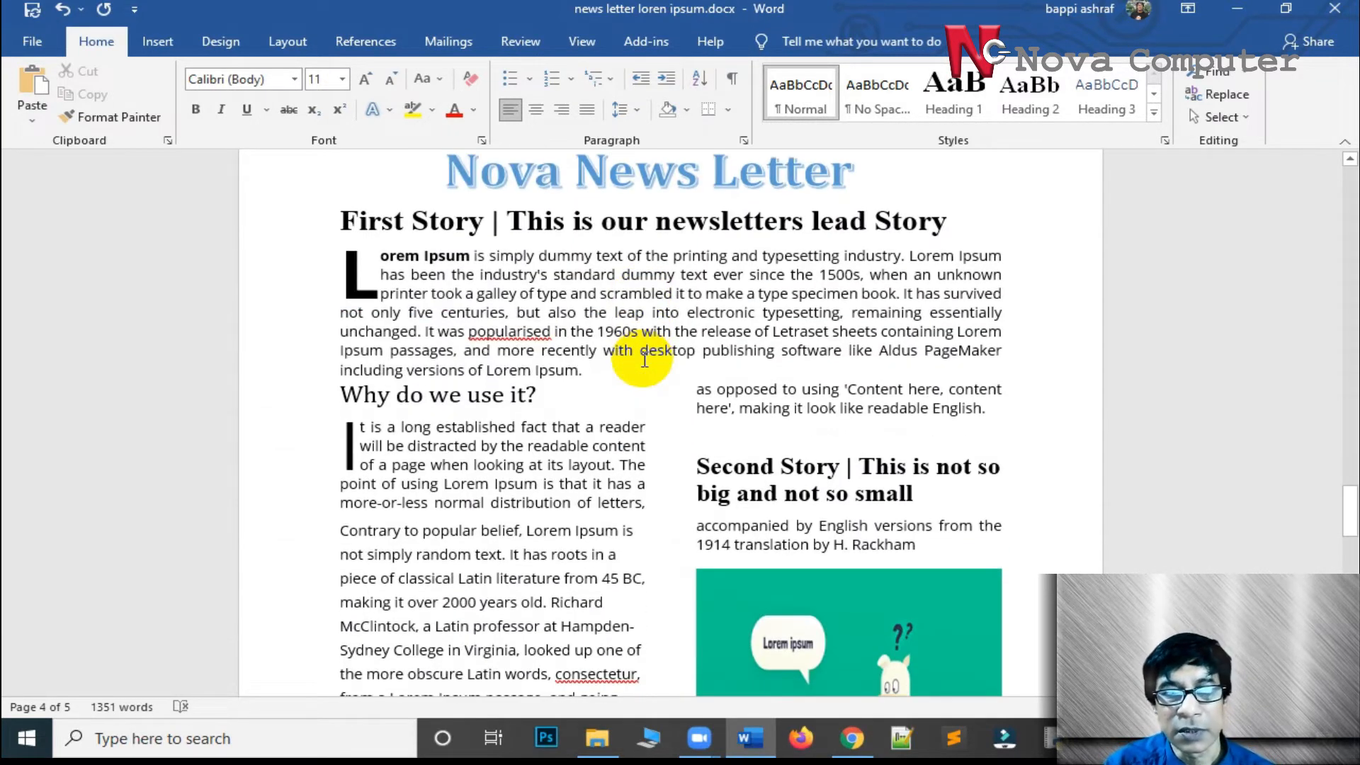
scroll(644, 360, up, 3)
scroll(646, 352, down, 3)
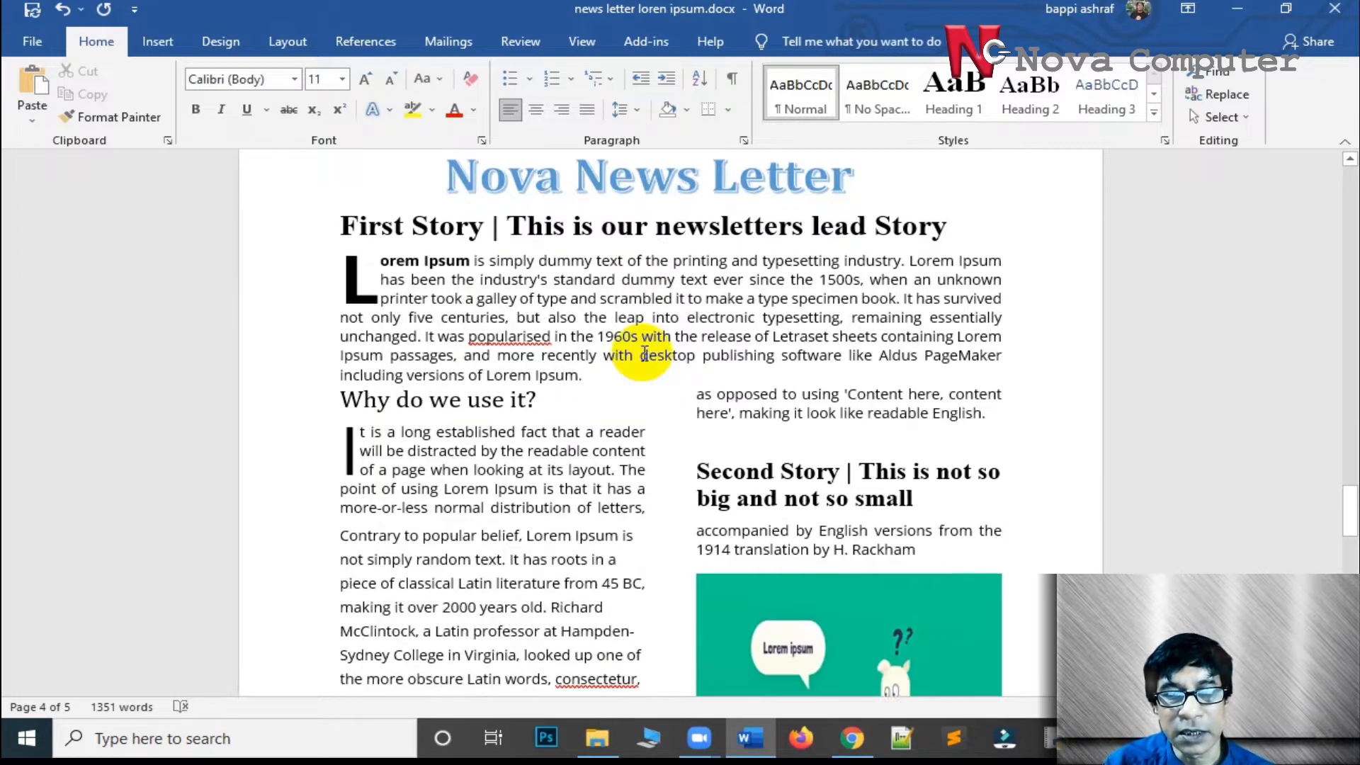
scroll(767, 361, down, 6)
scroll(814, 358, up, 6)
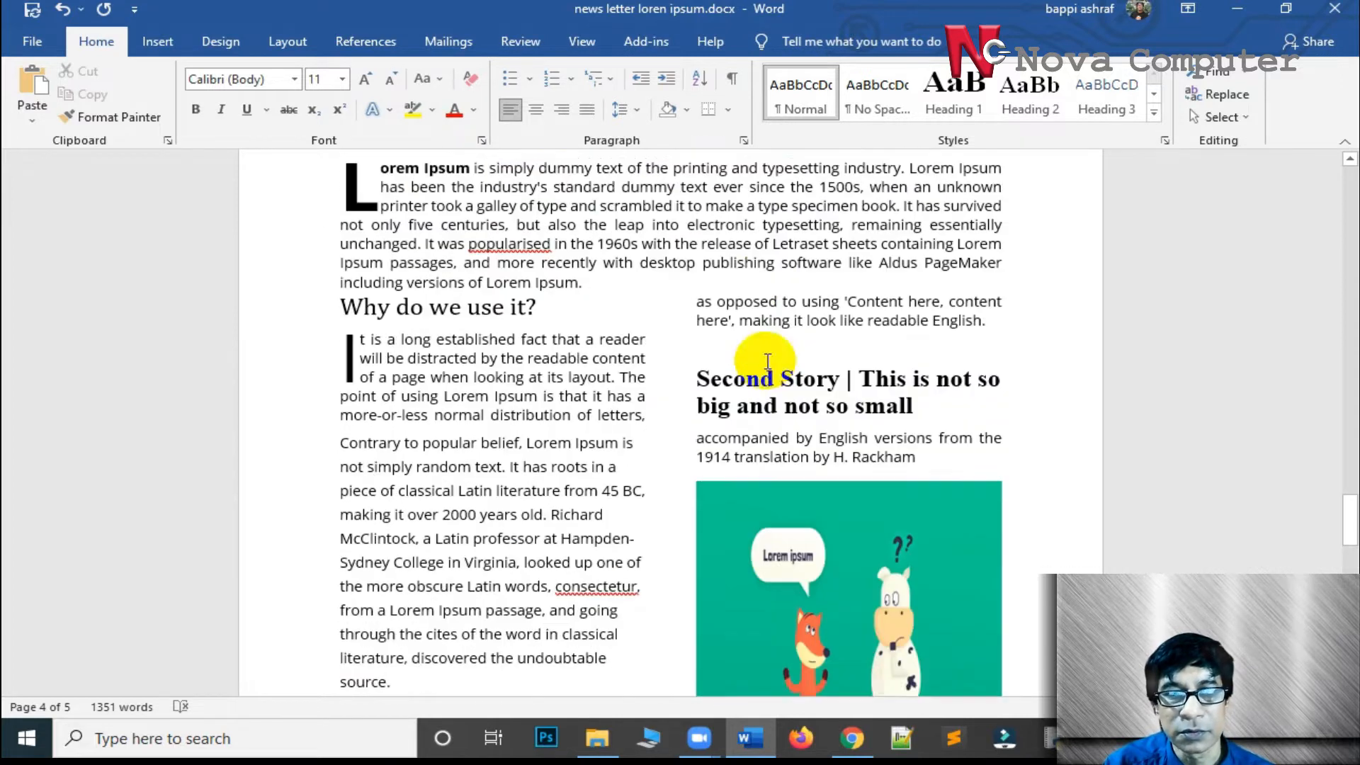
drag(451, 170, 478, 171)
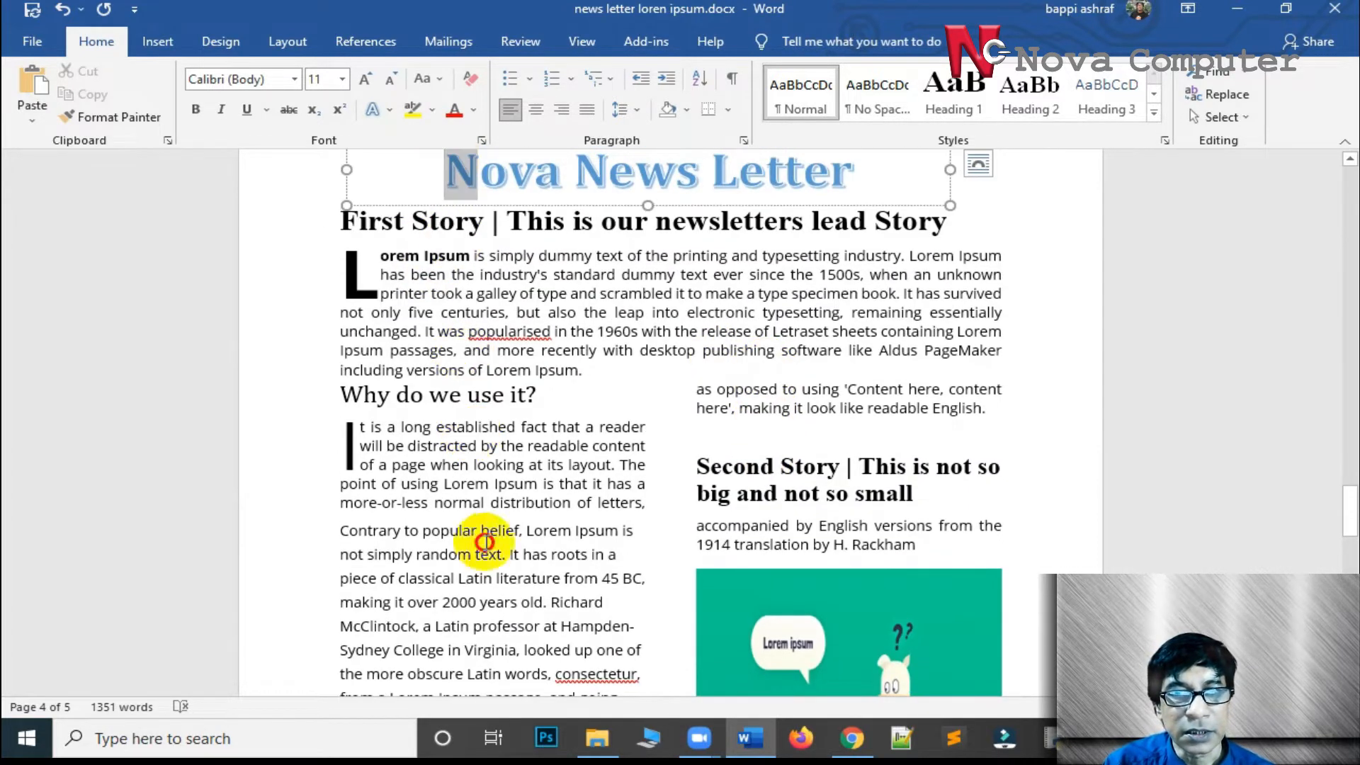
scroll(911, 320, up, 3)
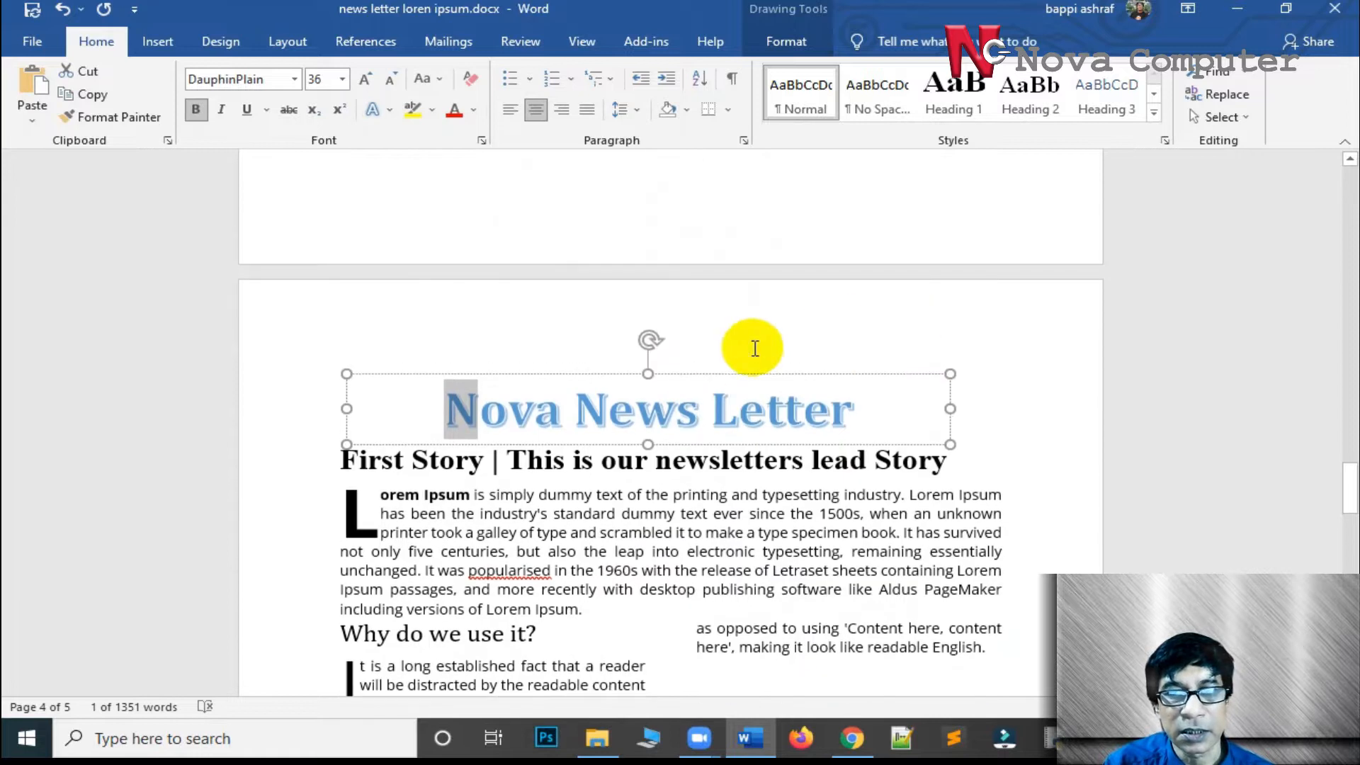
scroll(909, 411, down, 2)
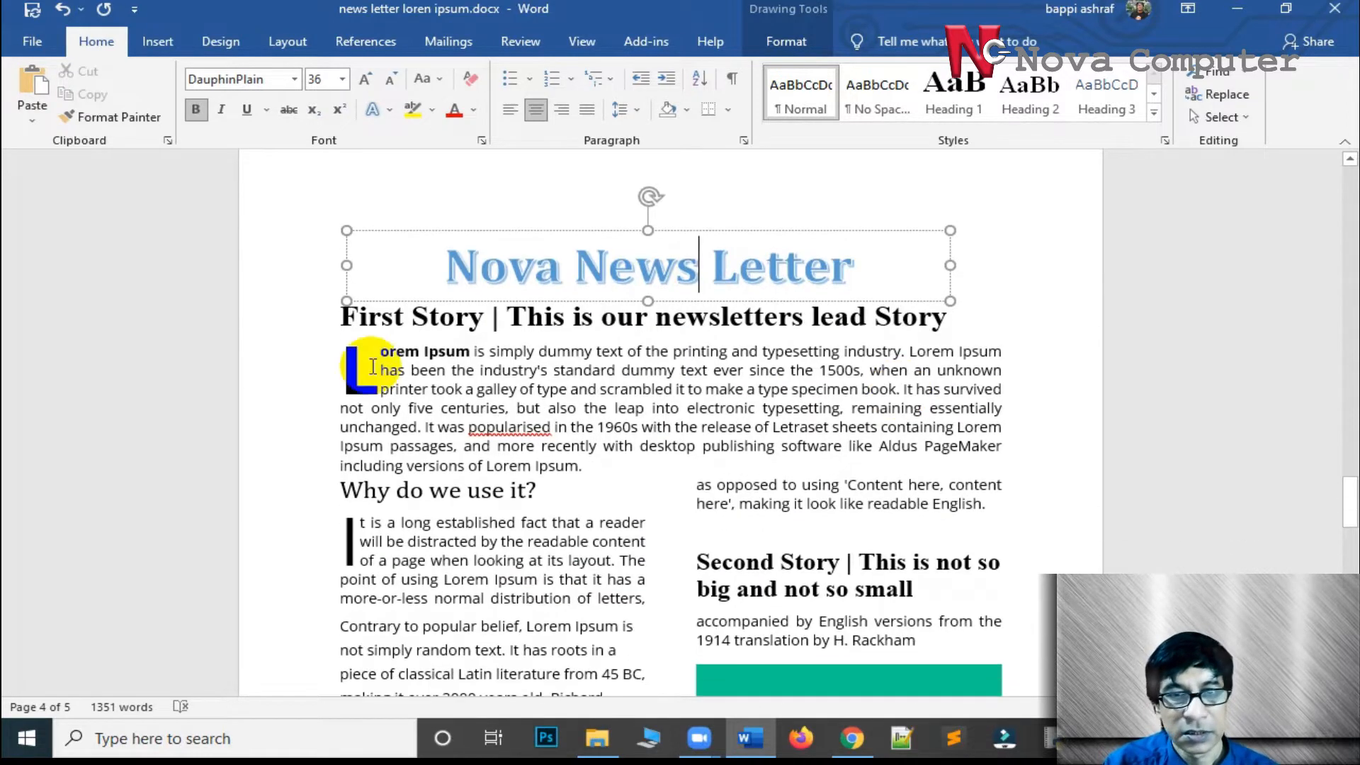
Copy the whole newsletter, from the Nova News Letter title to the dog model under Story Four
mouse_move(306, 324)
mouse_down()
mouse_move(288, 744)
mouse_move(283, 652)
mouse_move(270, 724)
mouse_move(1041, 522)
mouse_move(1047, 502)
mouse_up()
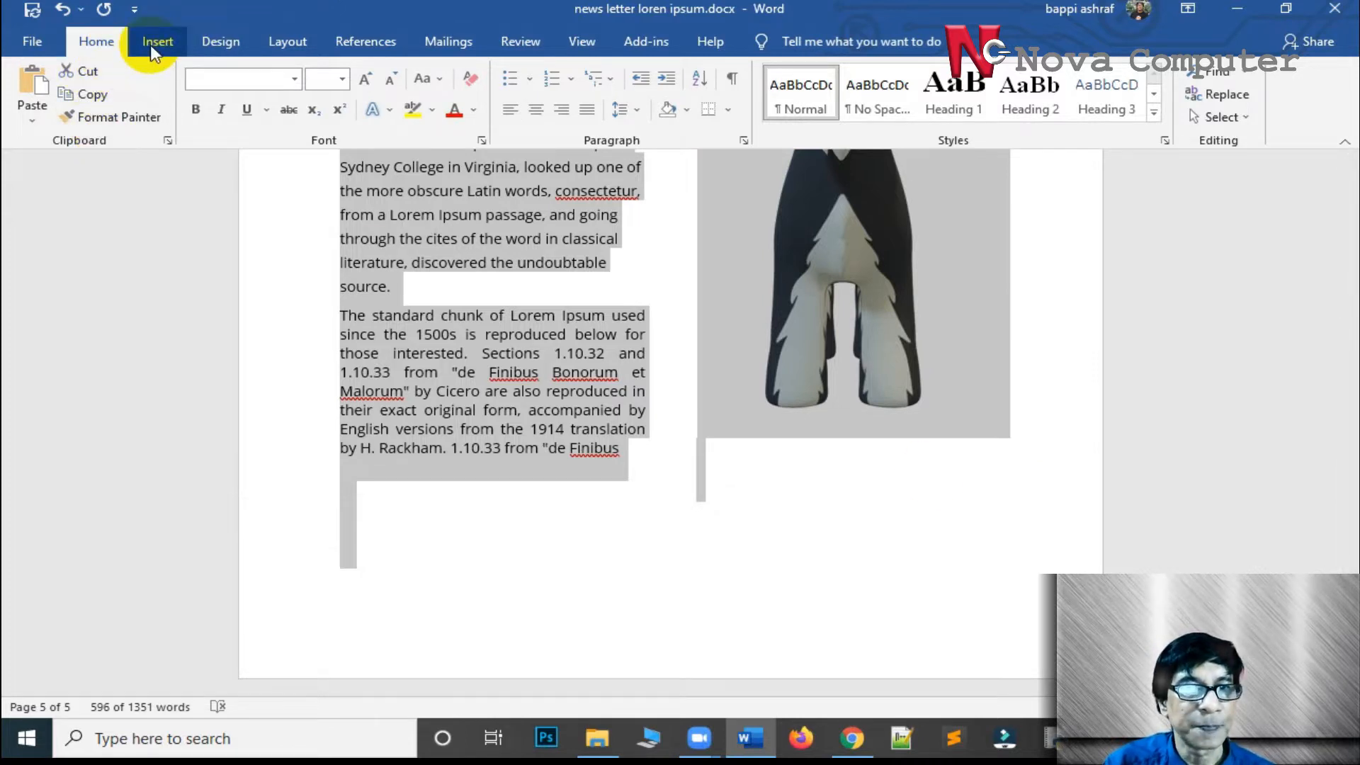
click(100, 96)
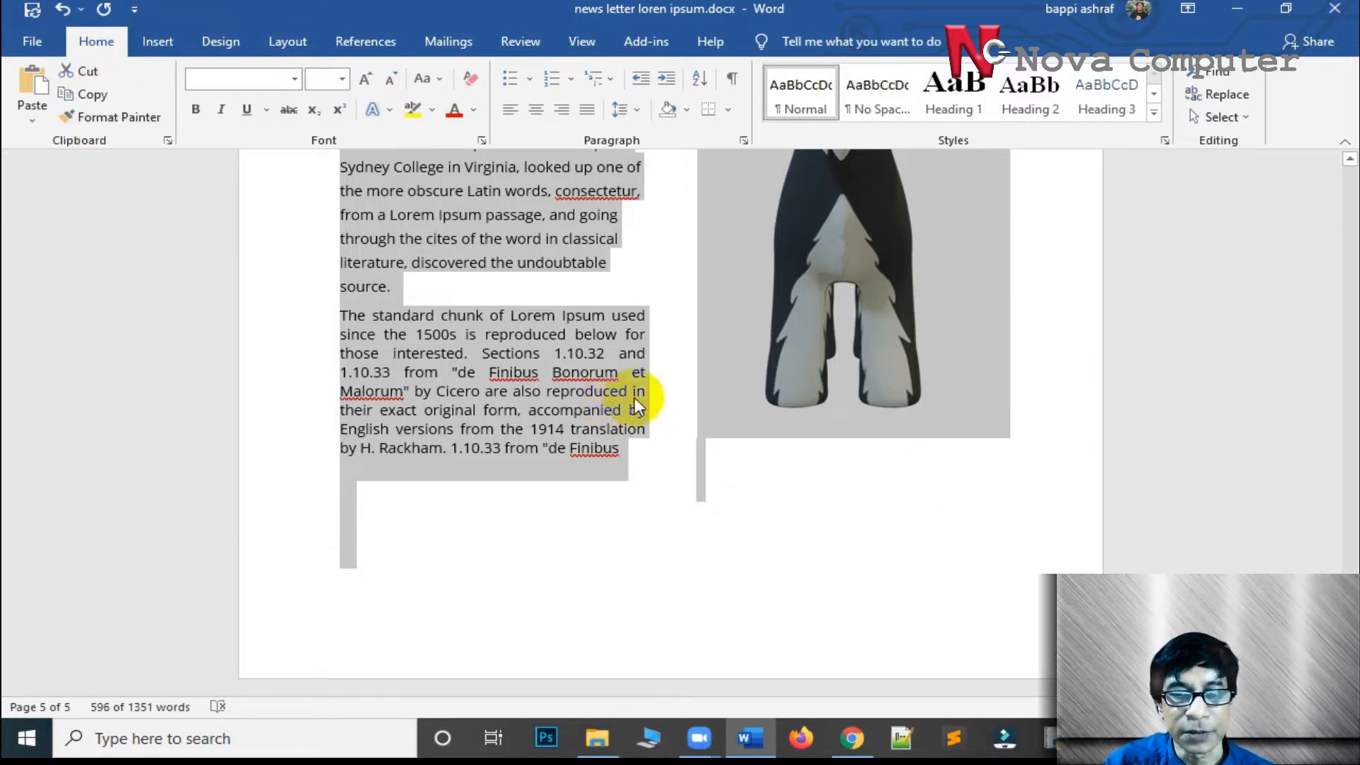
click(763, 637)
key(ctrl+z)
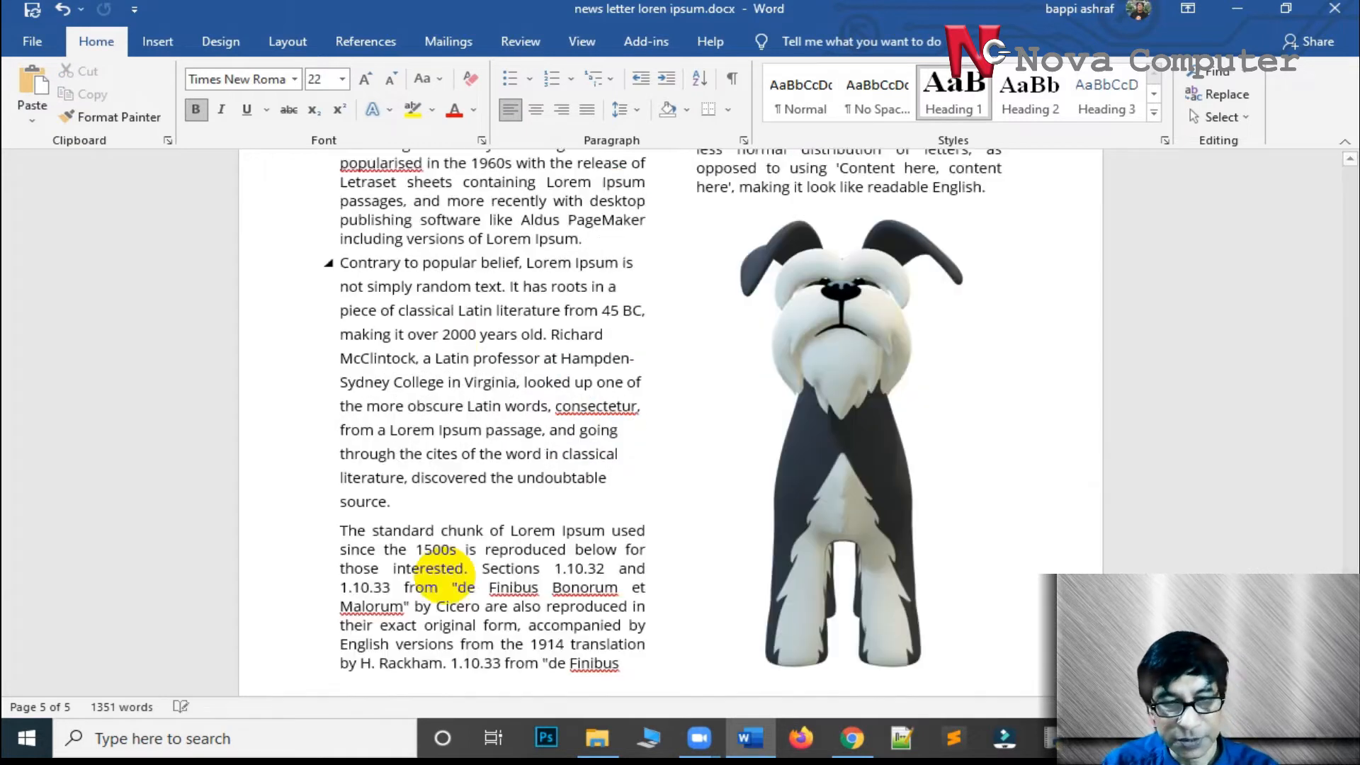
scroll(672, 507, down, 5)
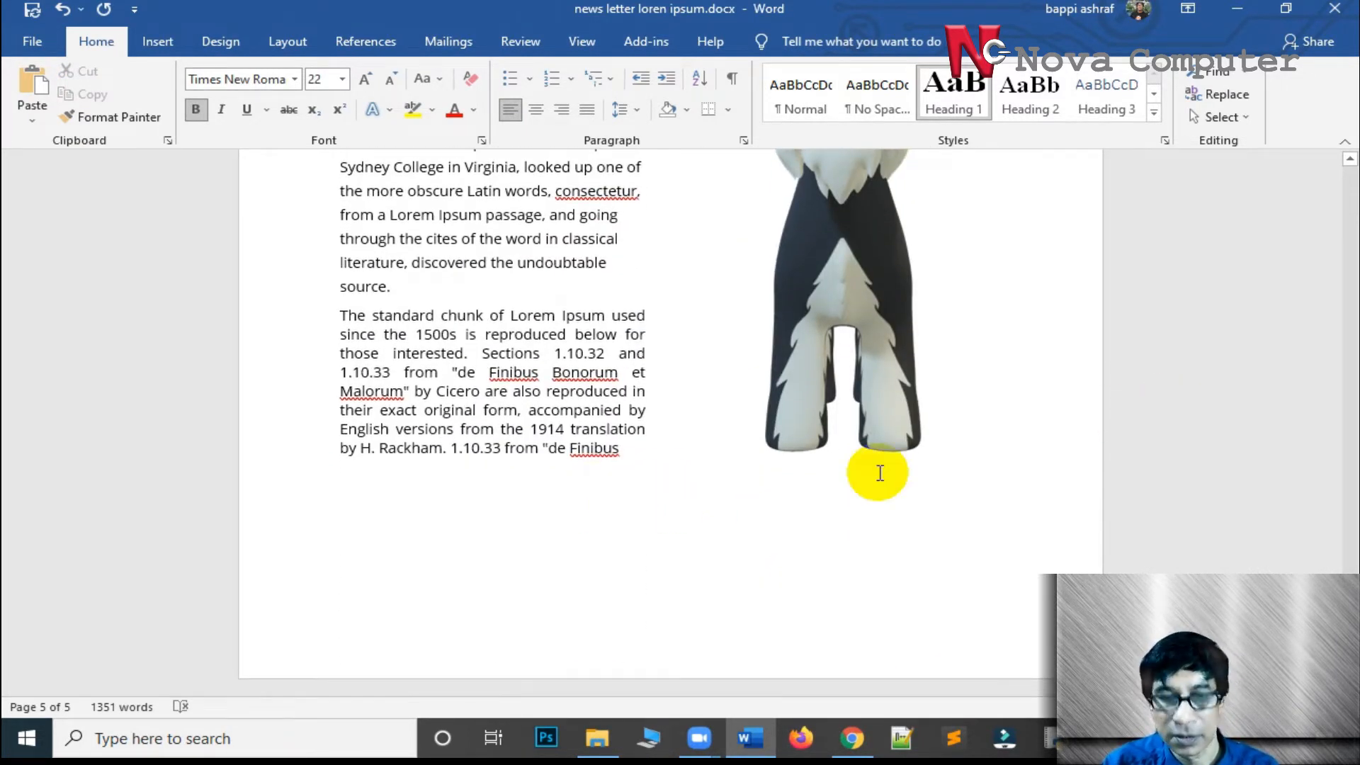
key(ctrl+z)
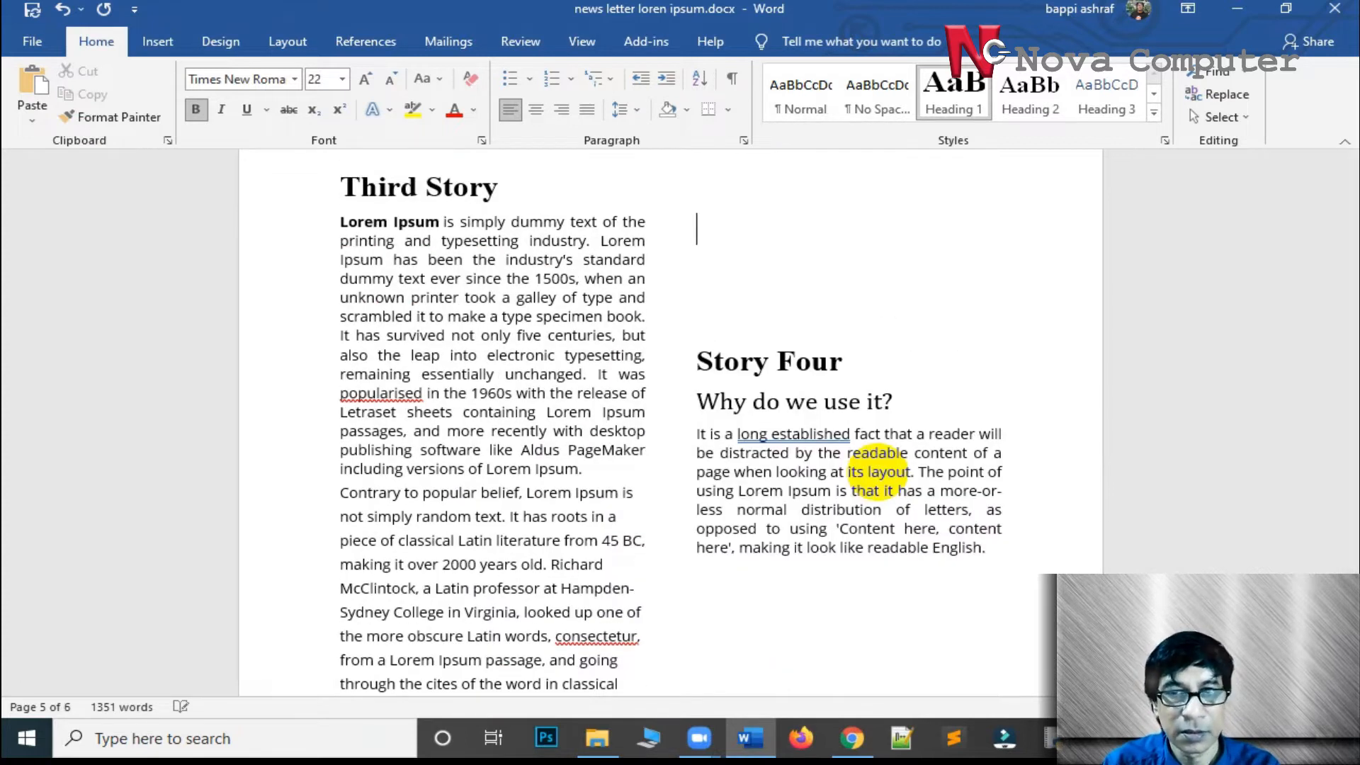
key(ctrl+y)
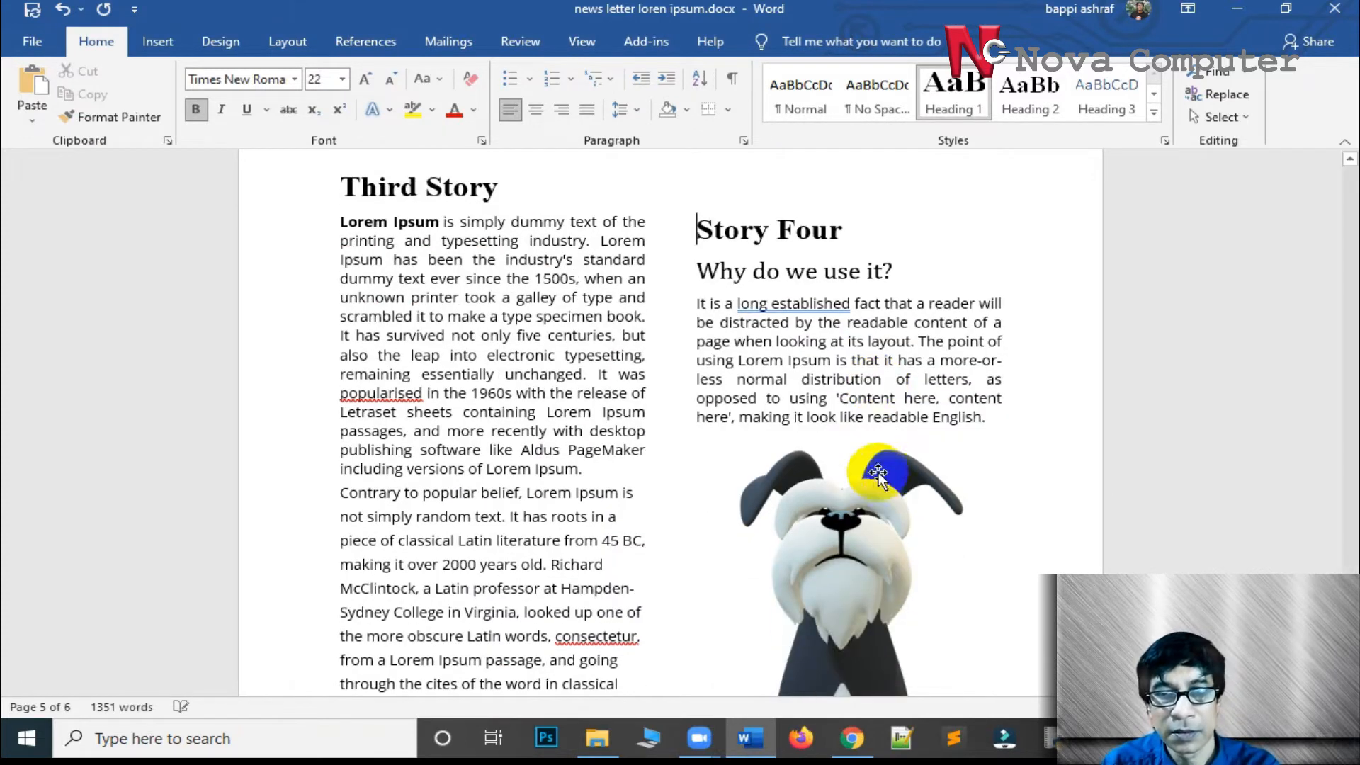
Paste the copied newsletter on a new page after the dog model at the end of the document
scroll(1007, 457, down, 1)
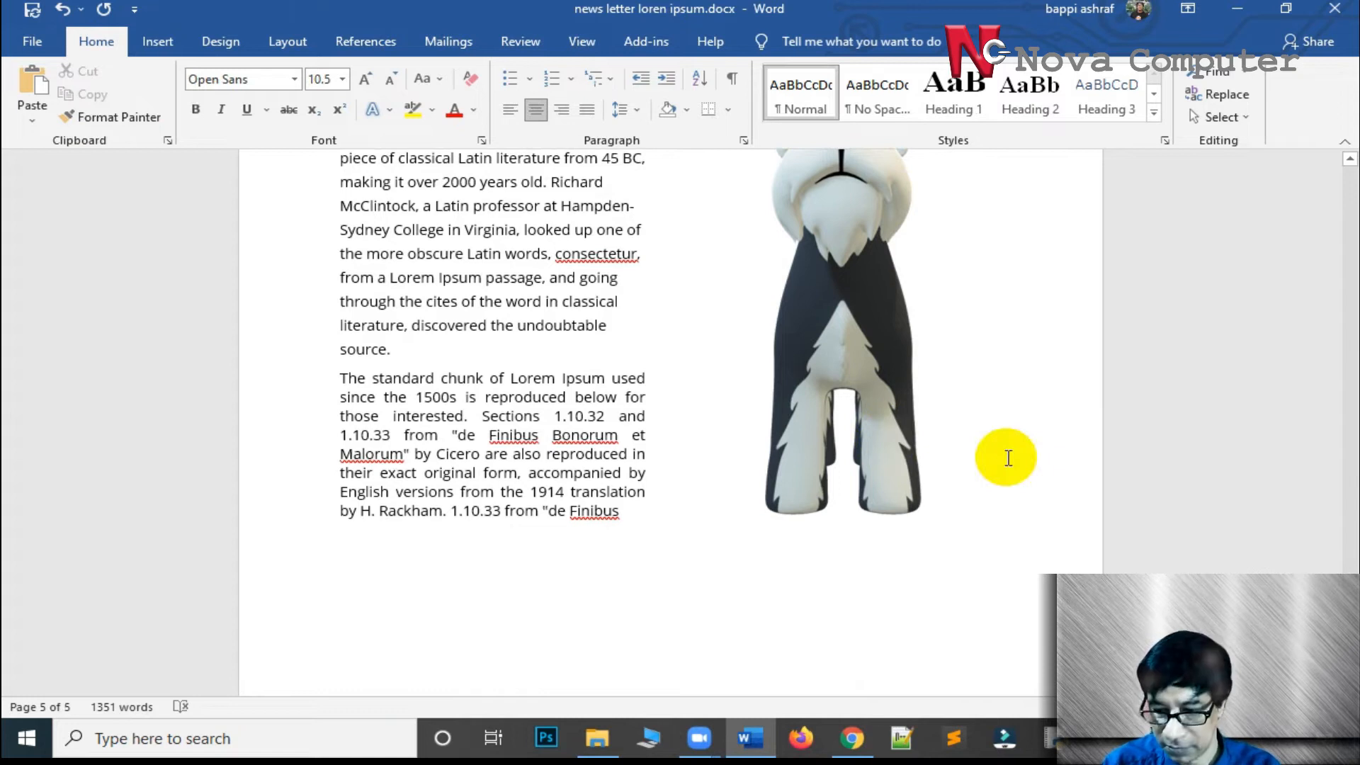
scroll(1006, 458, down, 3)
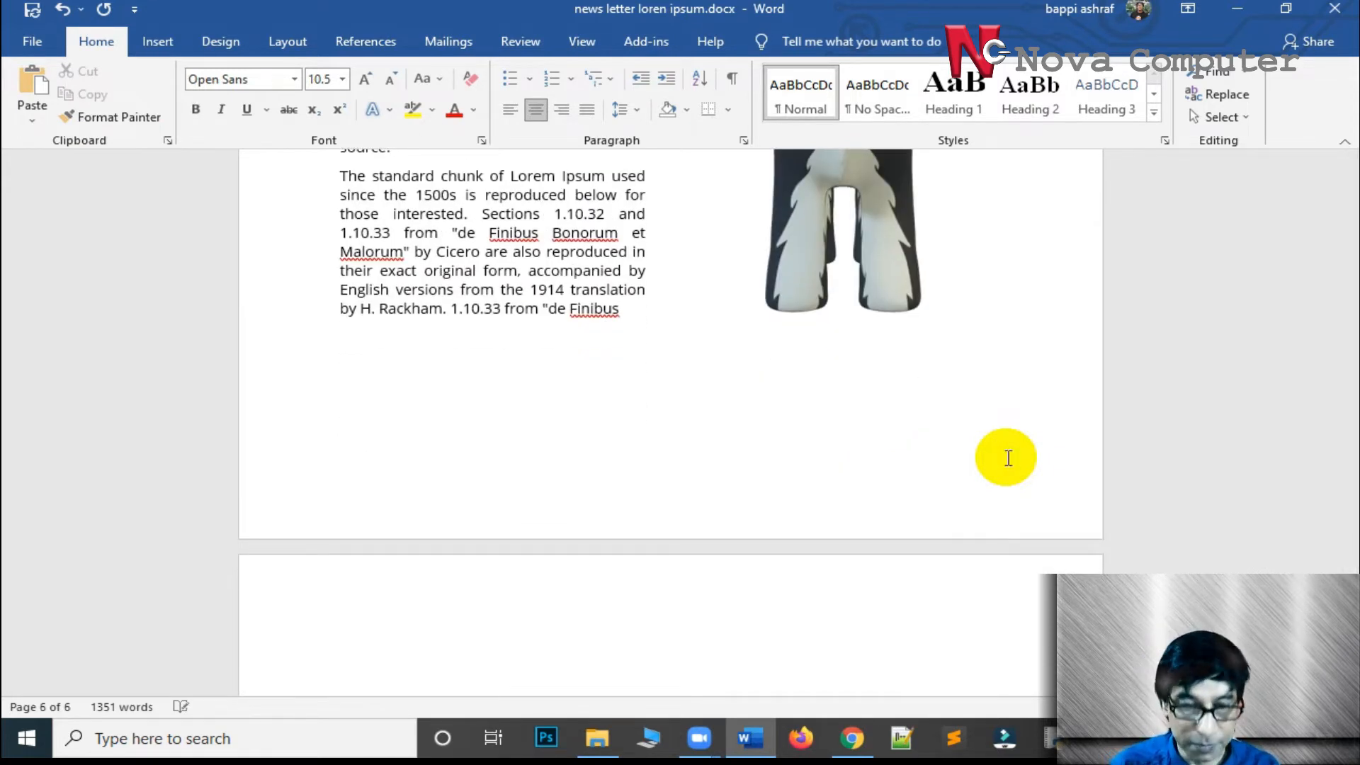
key(ctrl+v)
Delete the 3D dog model and the green fox-and-cow illustration from the pasted newsletter copy
click(487, 280)
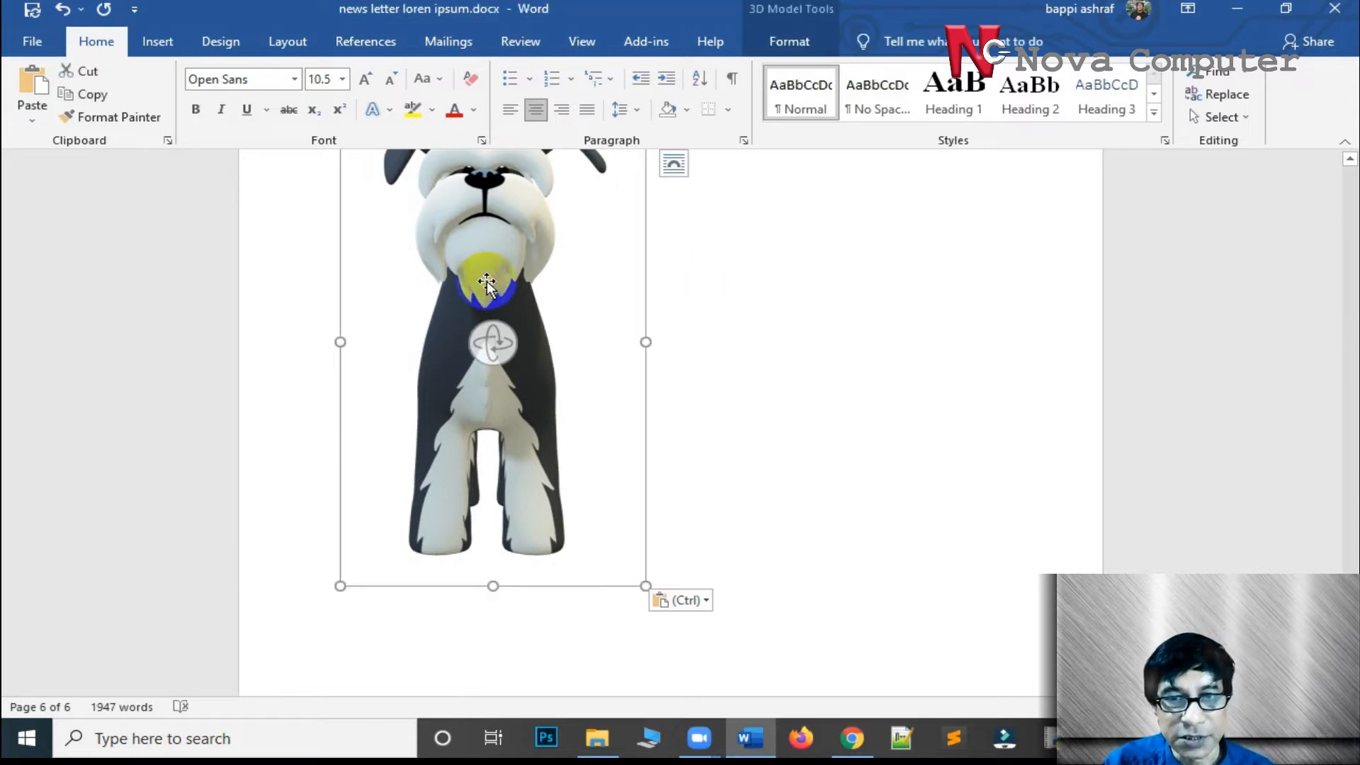
key(Delete)
scroll(707, 393, up, 6)
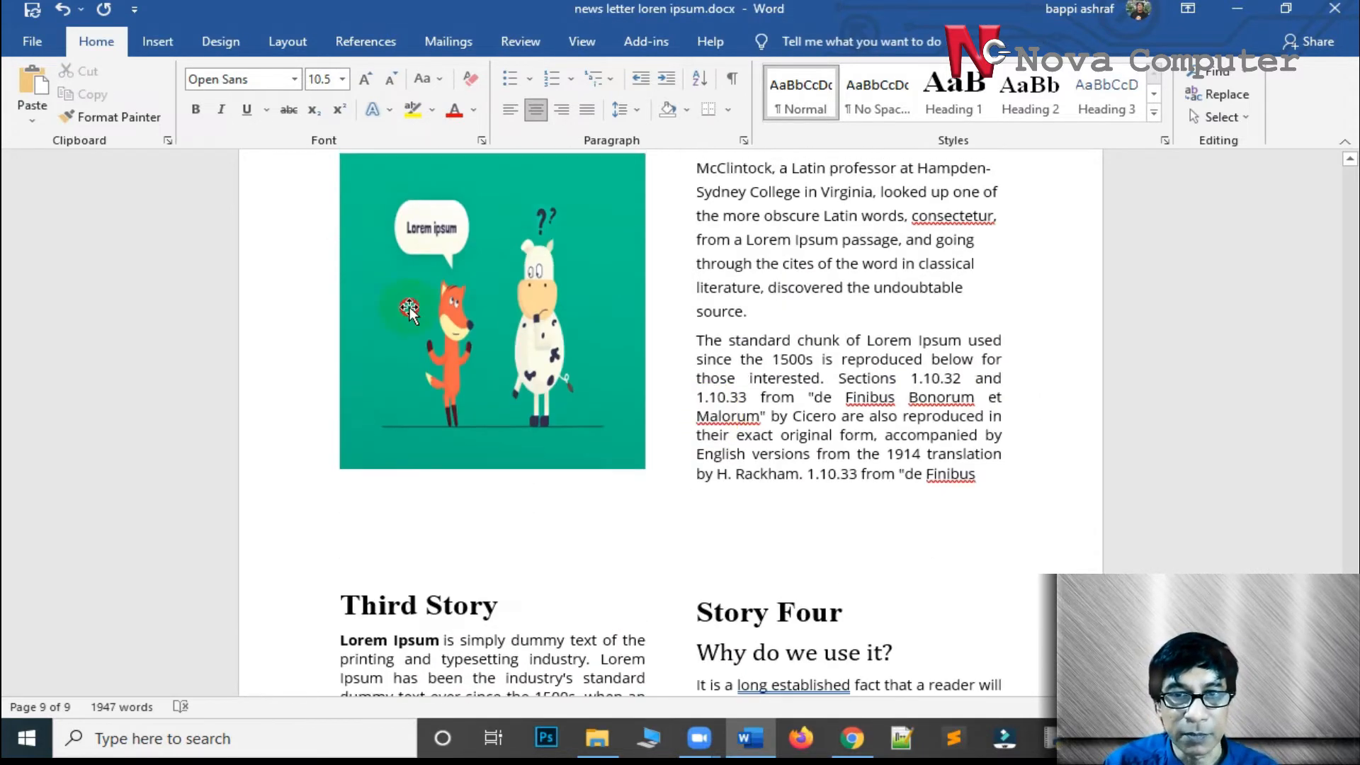
click(410, 309)
key(Delete)
Clear all formatting from the text of the pasted newsletter copy, from the First Story heading to its end
scroll(401, 291, up, 8)
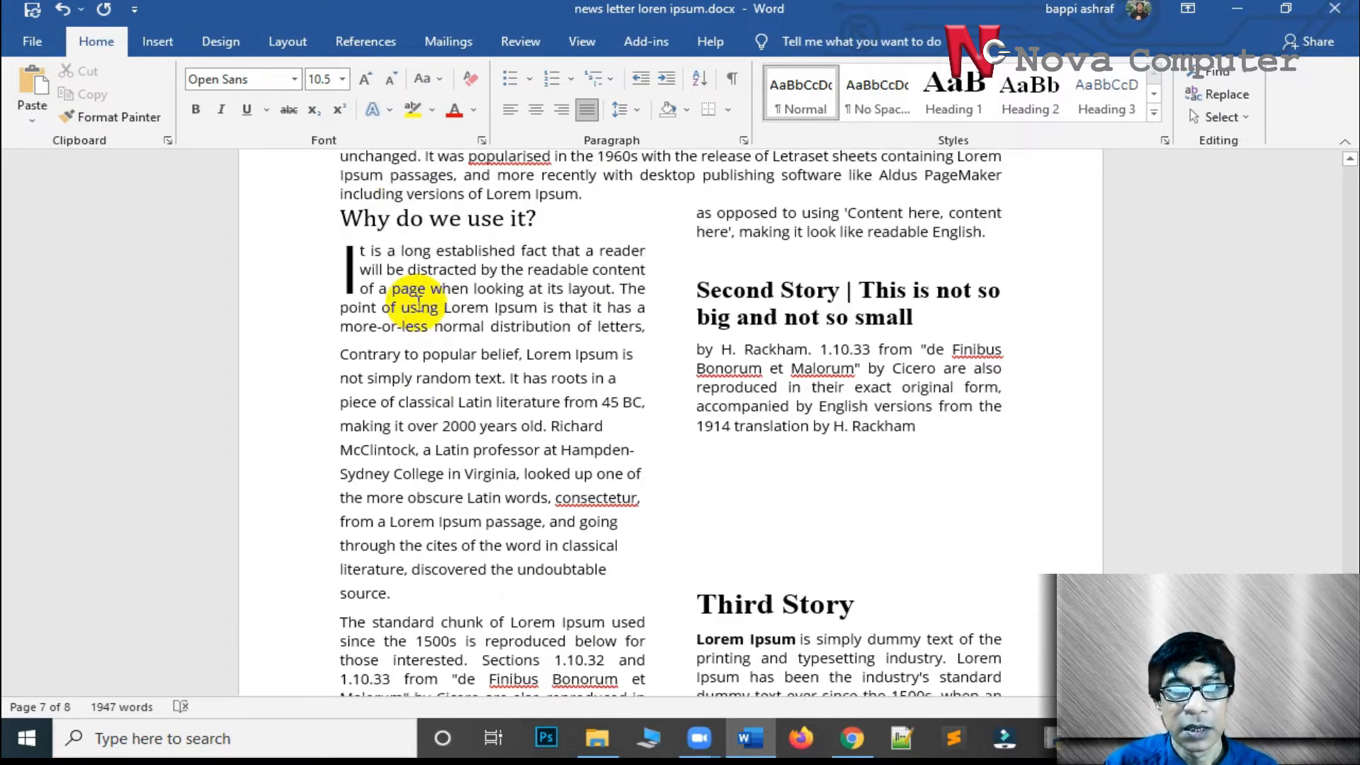
scroll(395, 276, up, 2)
click(447, 240)
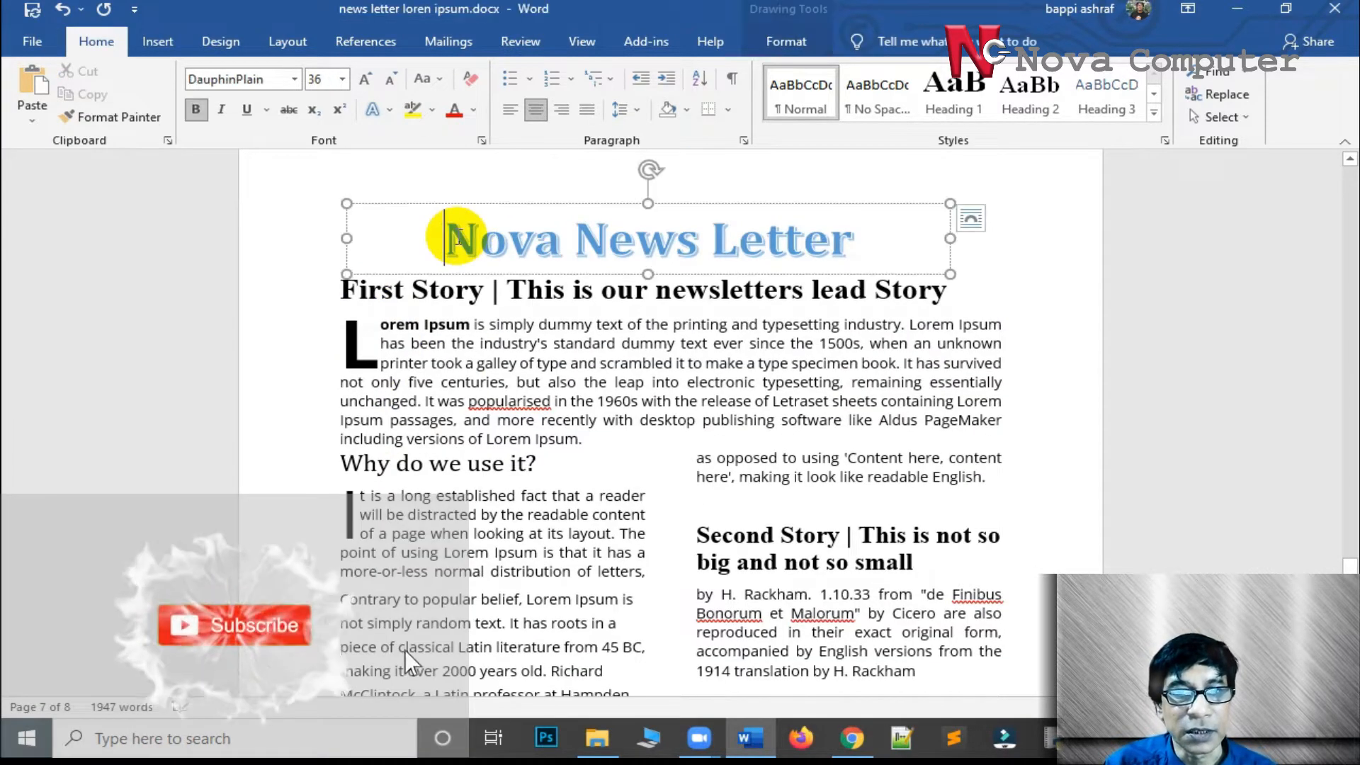
mouse_move(289, 305)
mouse_down()
mouse_move(274, 730)
mouse_move(300, 546)
mouse_move(328, 729)
mouse_move(331, 705)
mouse_up()
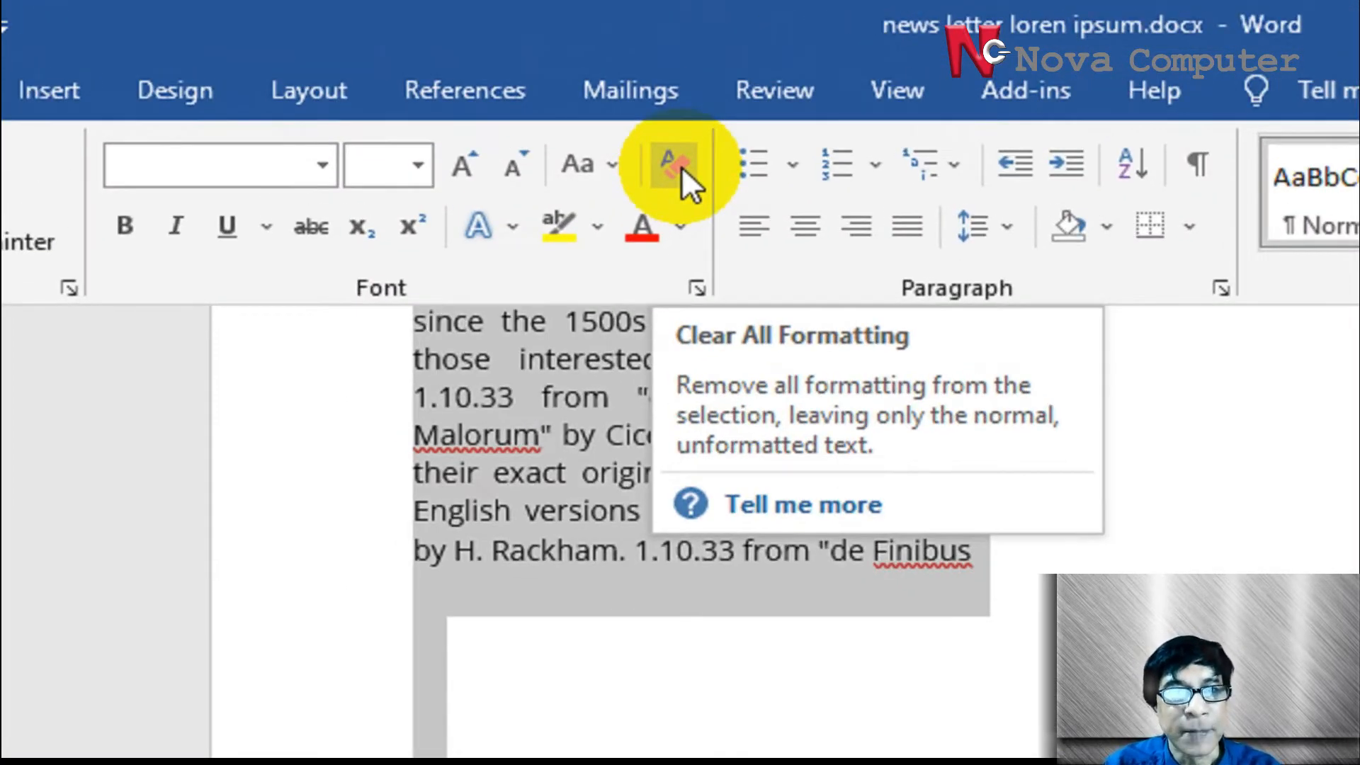
click(676, 165)
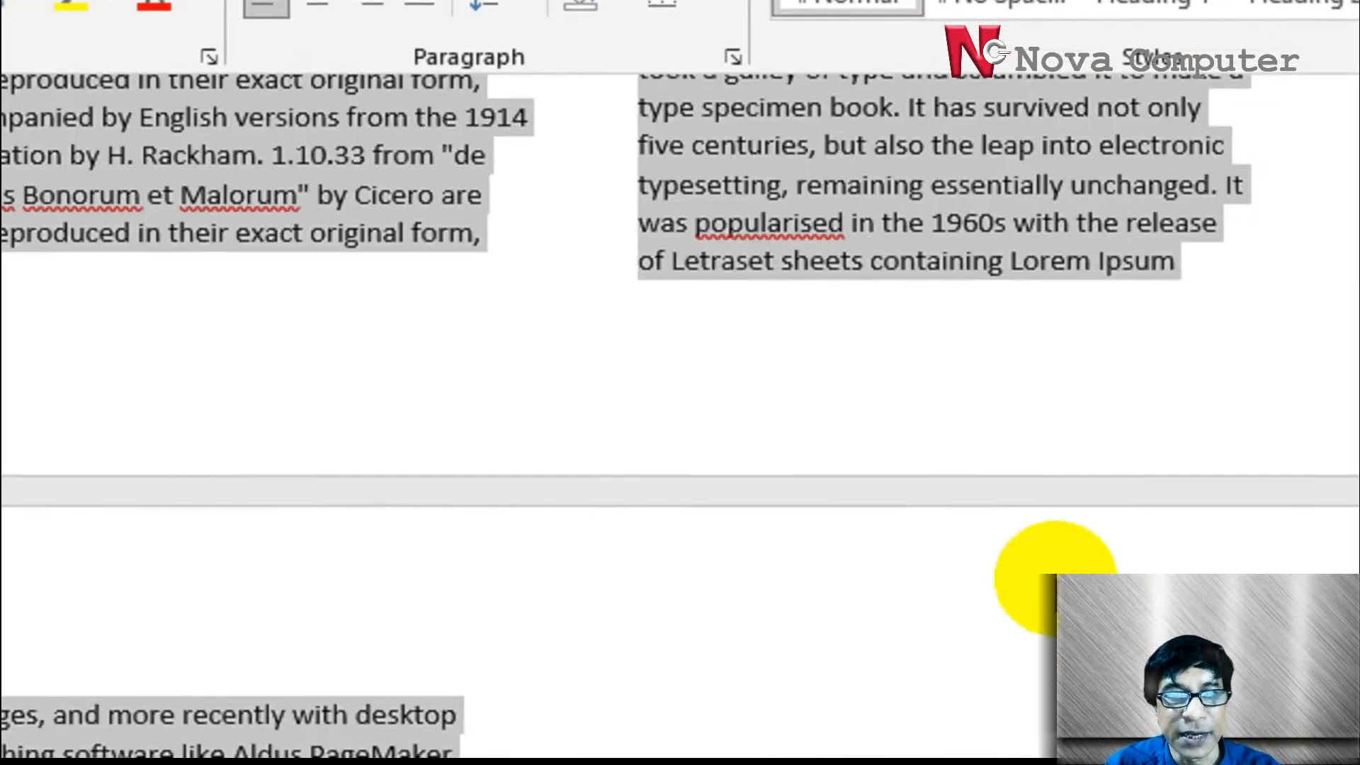
Set the selected newsletter text to a one-column layout and deselect it
scroll(1025, 567, up, 15)
scroll(1021, 567, down, 3)
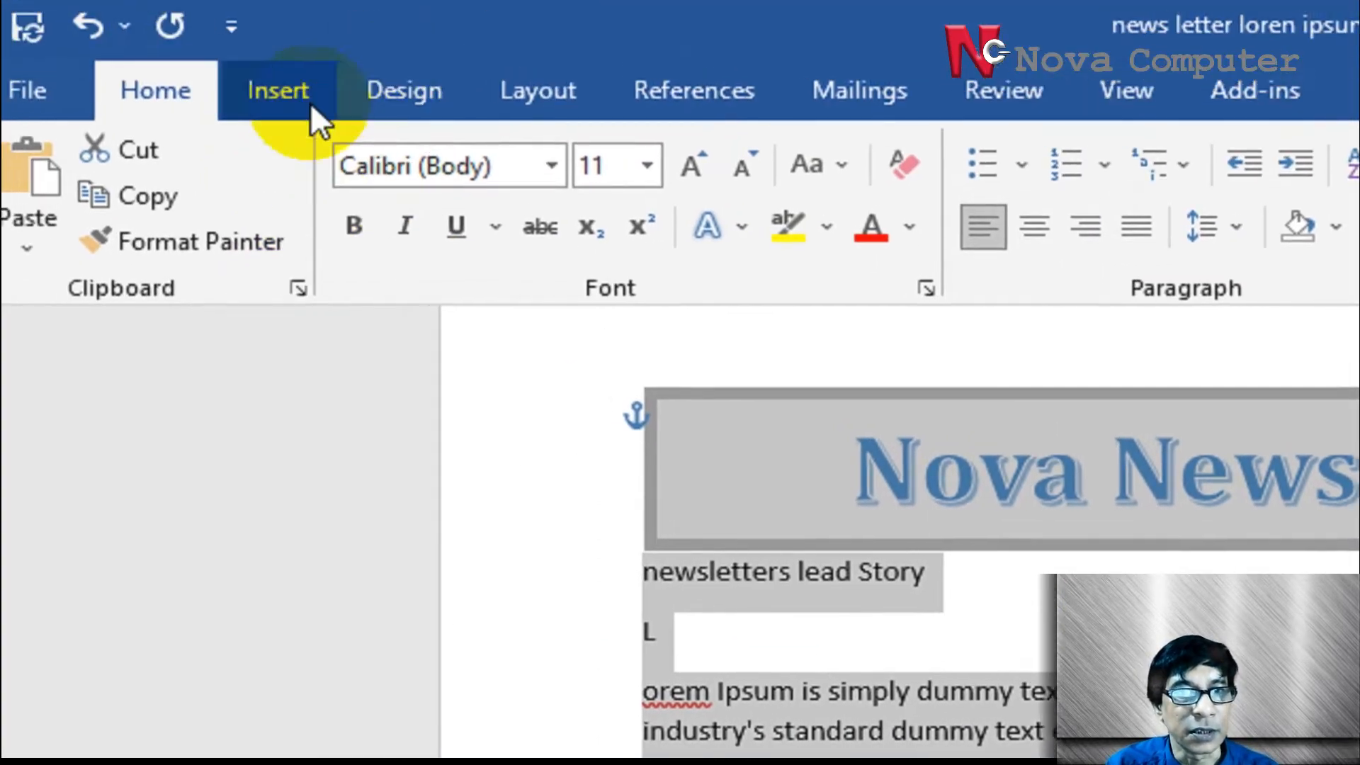
click(546, 99)
click(367, 251)
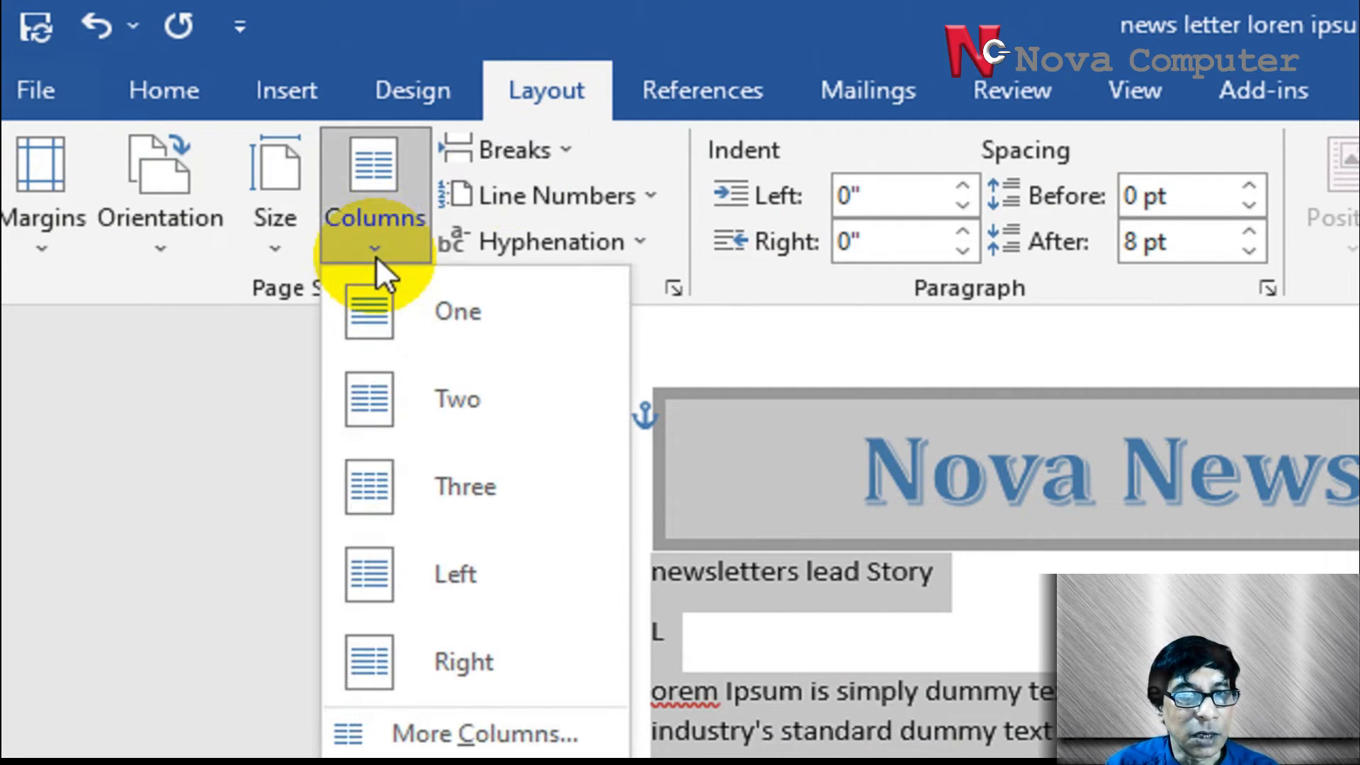
click(410, 313)
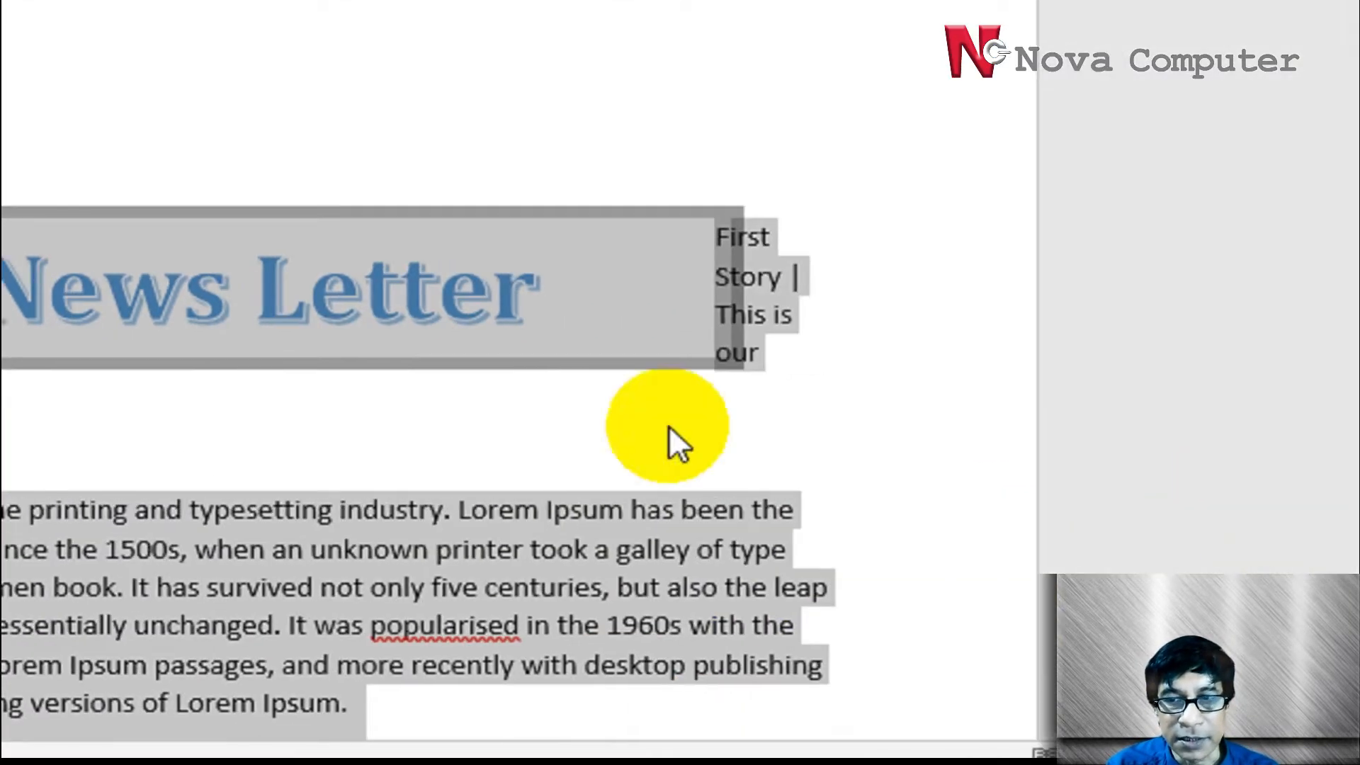
click(1033, 450)
Cut the words "Nova News Letter" out of the title text box in the pasted copy
click(719, 236)
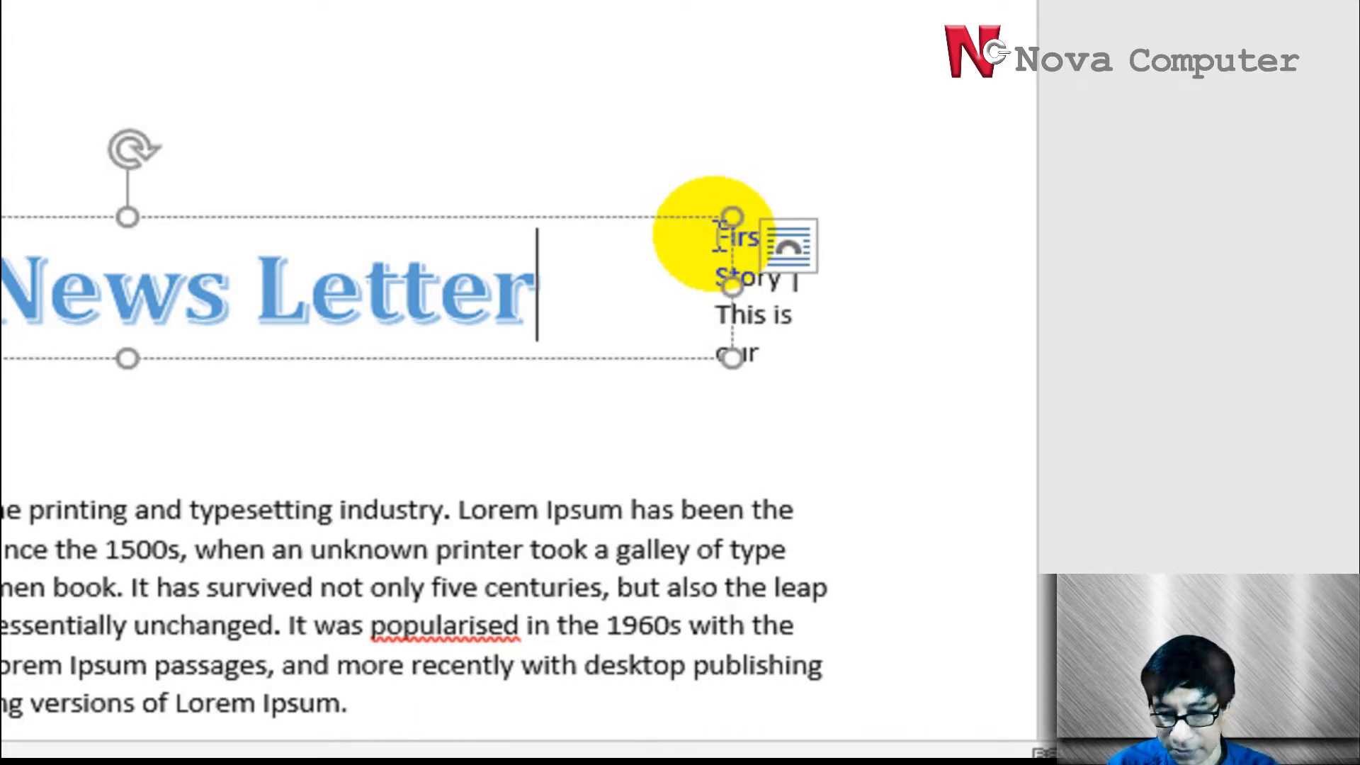
click(958, 233)
click(471, 281)
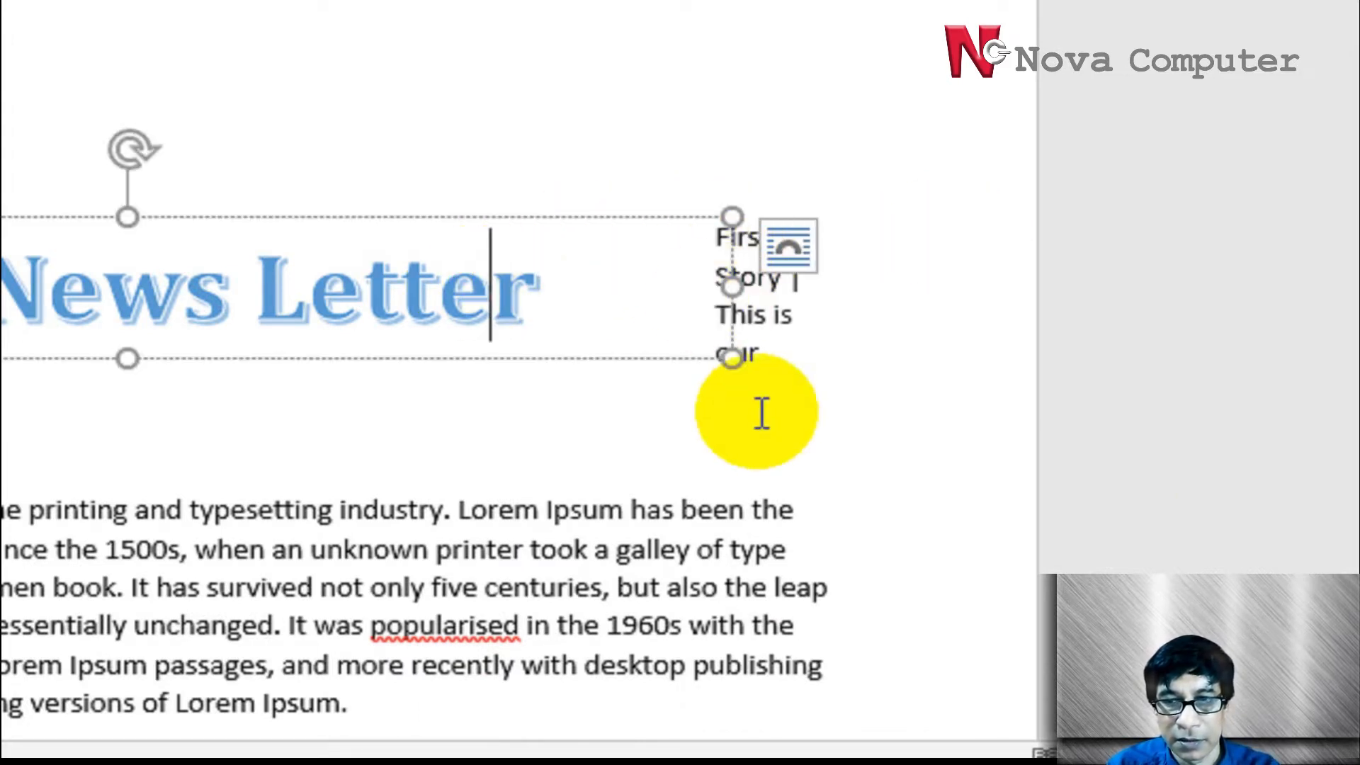
double_click(136, 298)
click(333, 296)
right_click(342, 295)
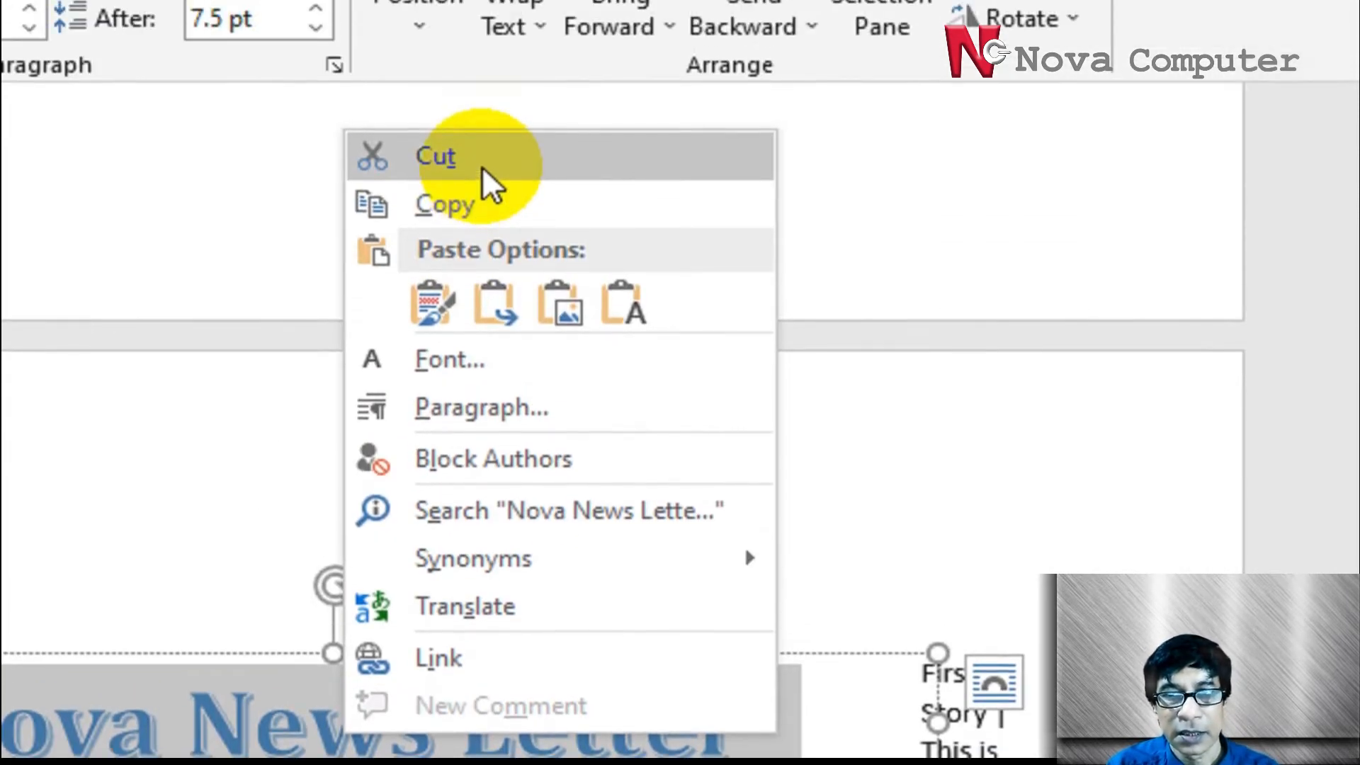
click(483, 118)
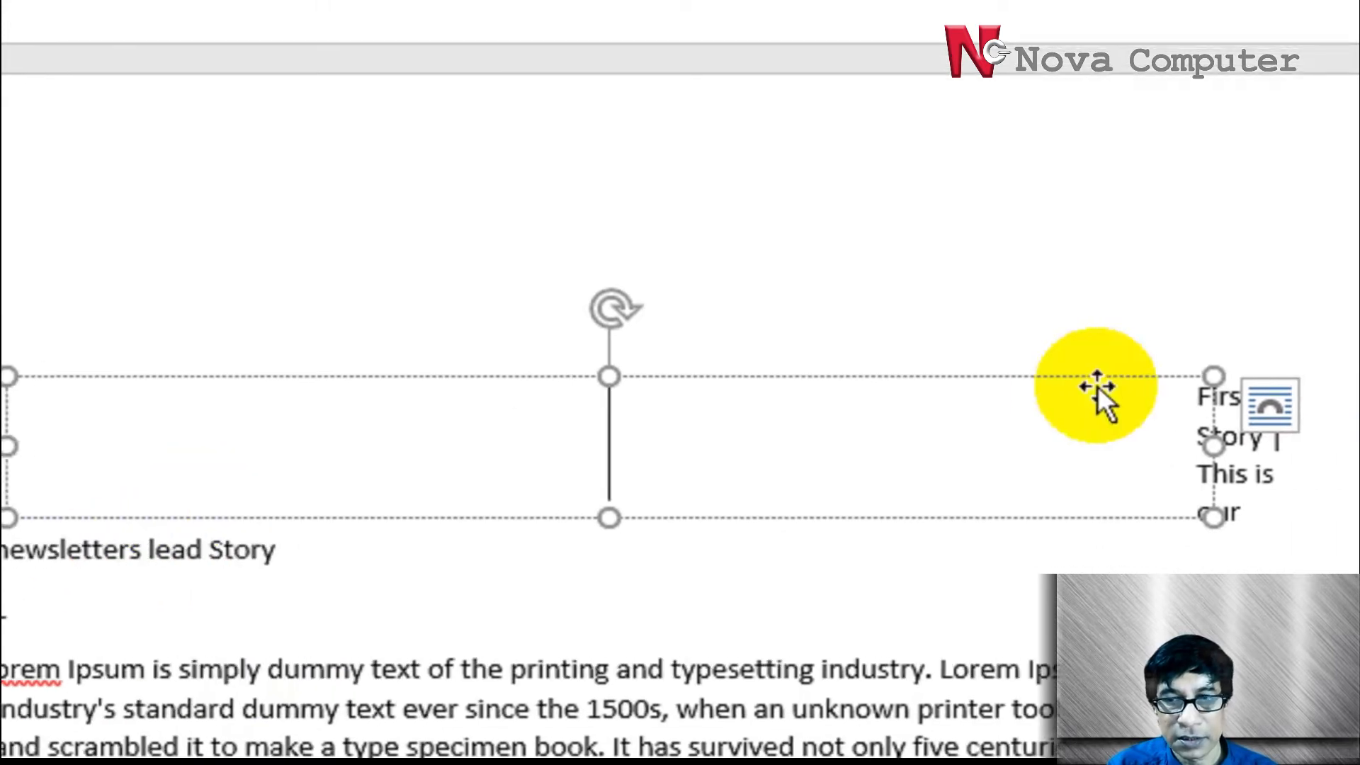
Delete the emptied title text box from the pasted newsletter copy
click(1255, 404)
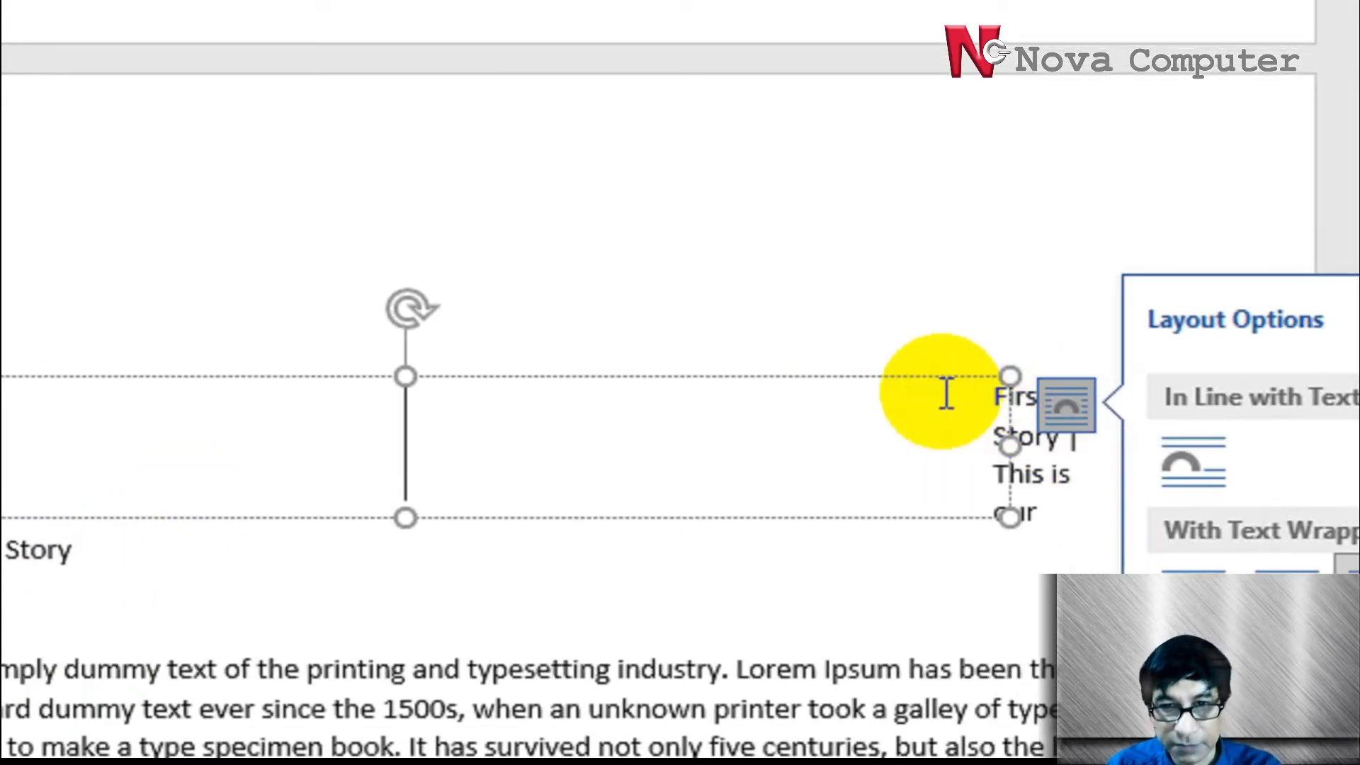
click(636, 375)
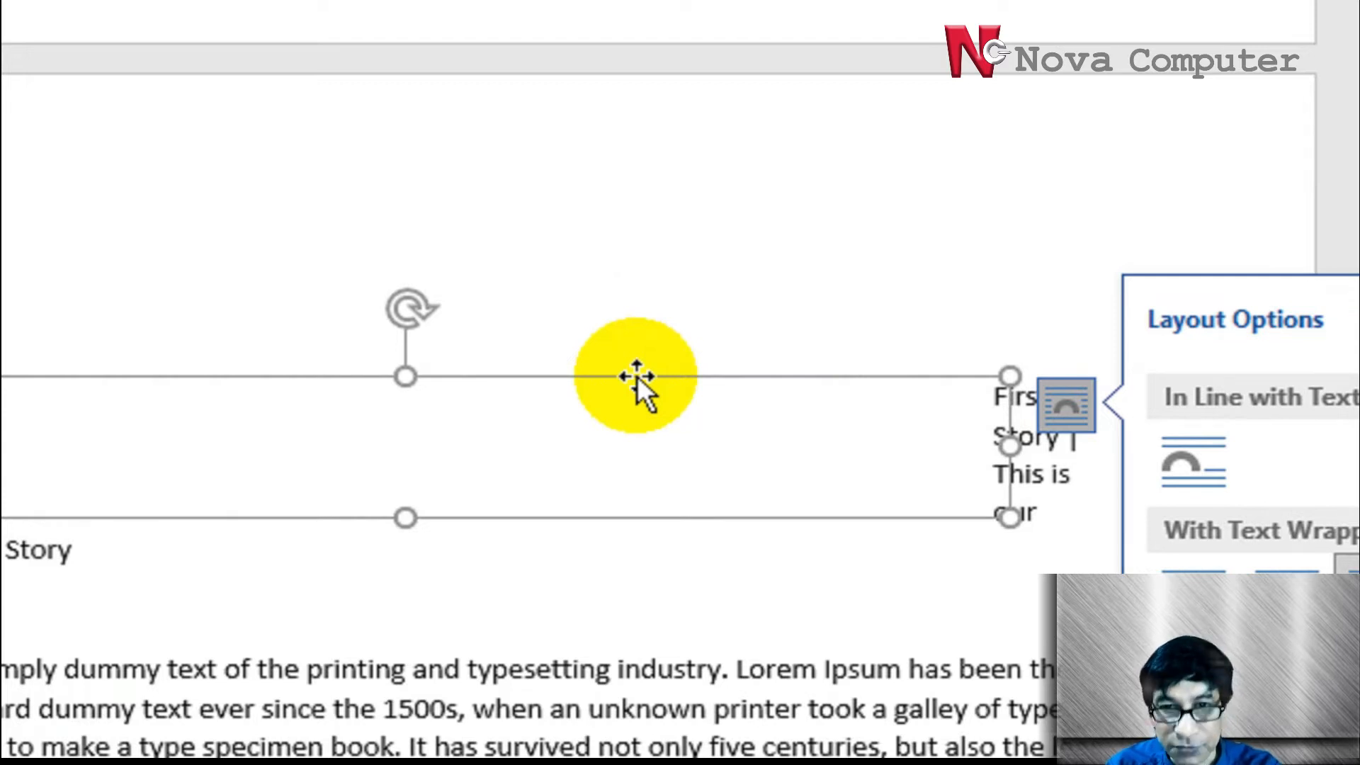
key(Delete)
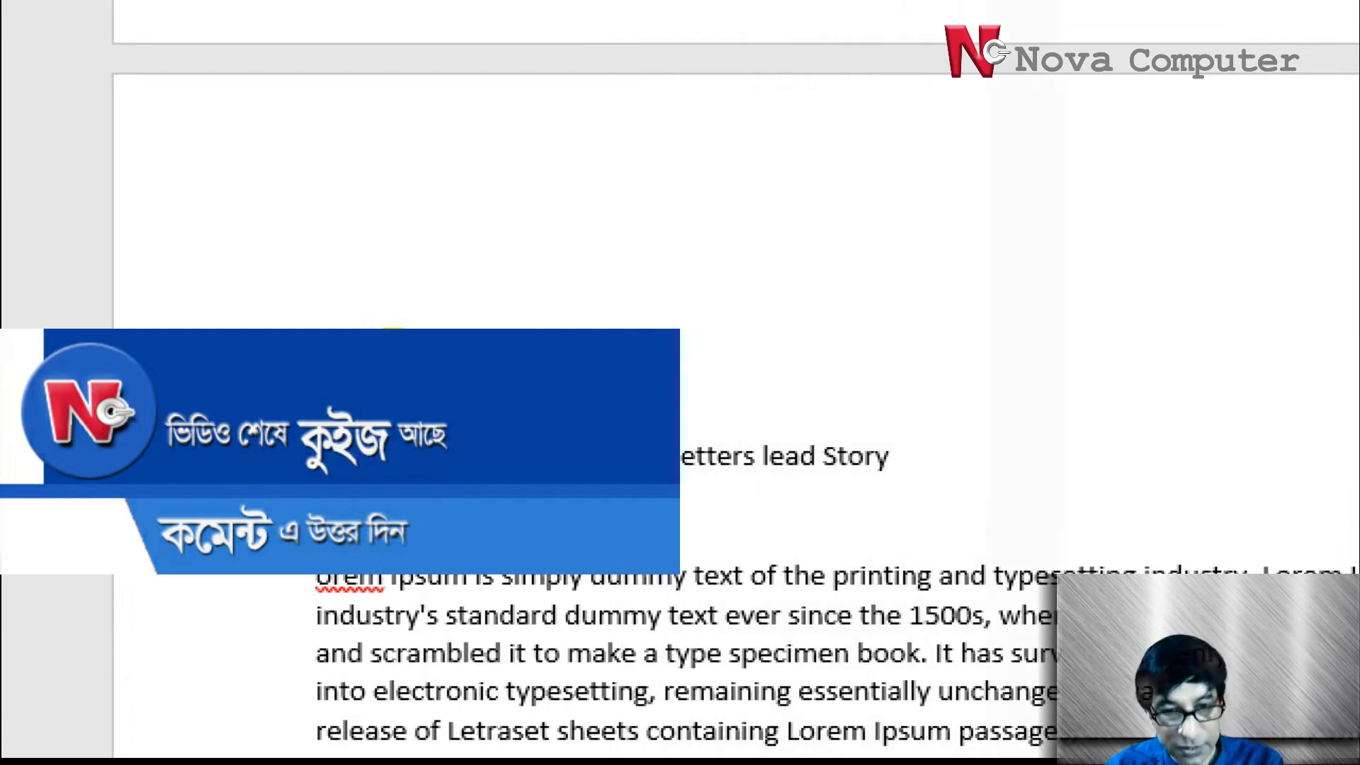
Undo the formatted title paste and paste "Nova News Letter" as text only above the First Story line
key(ctrl+z)
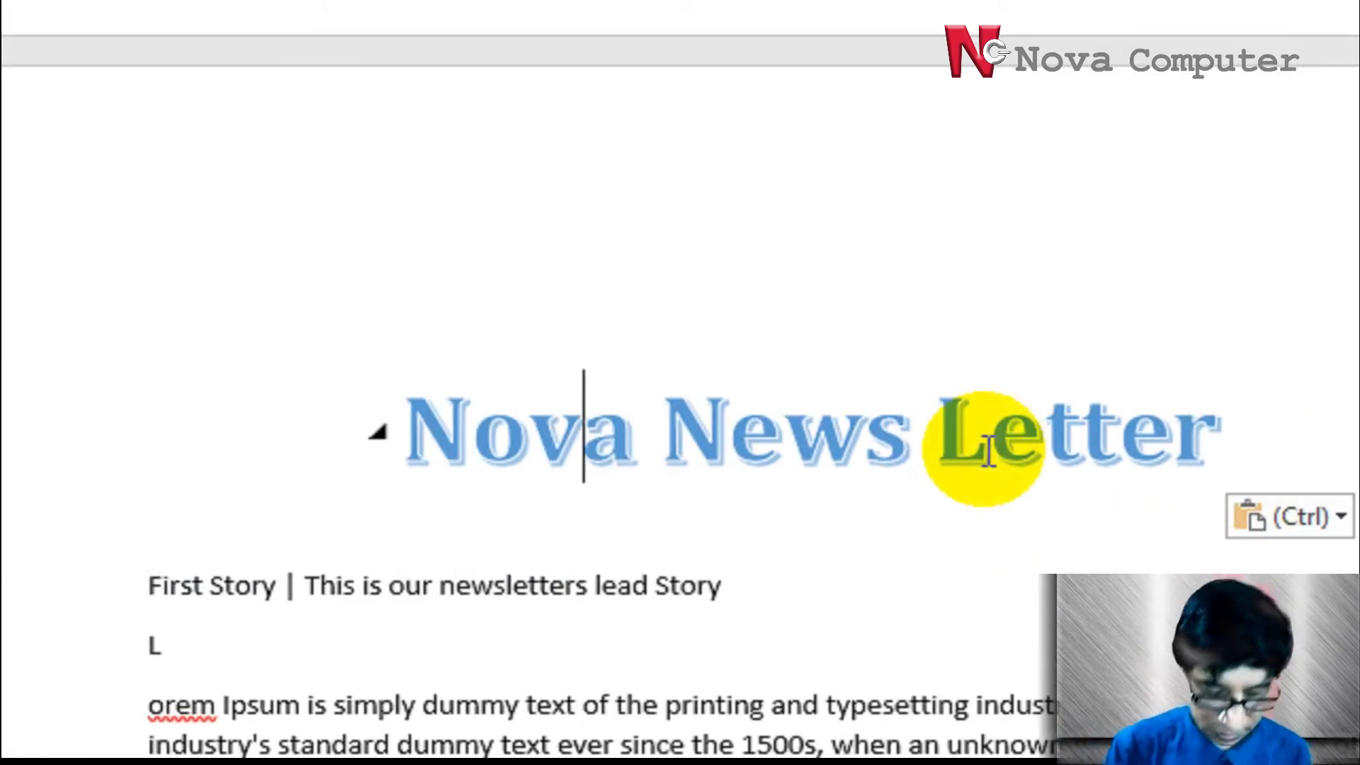
key(ctrl+z)
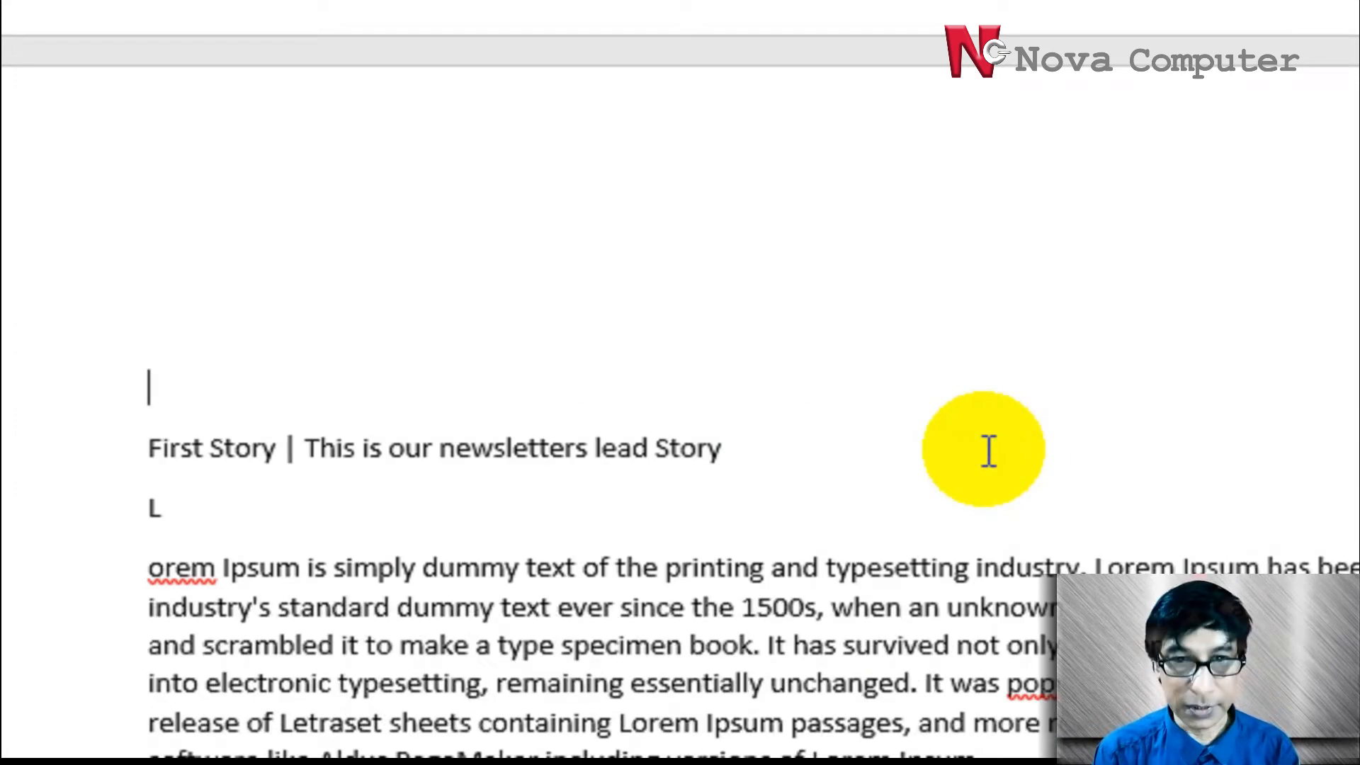
right_click(564, 371)
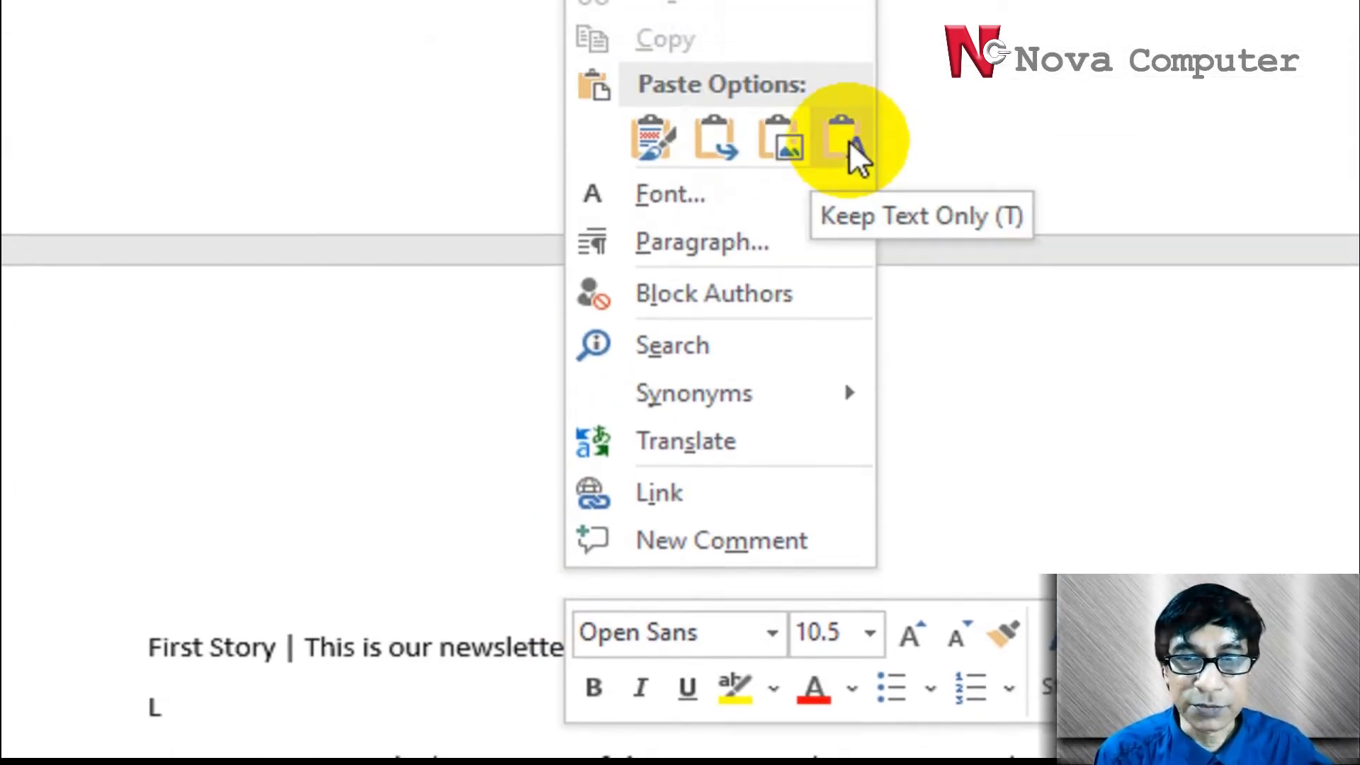
click(849, 184)
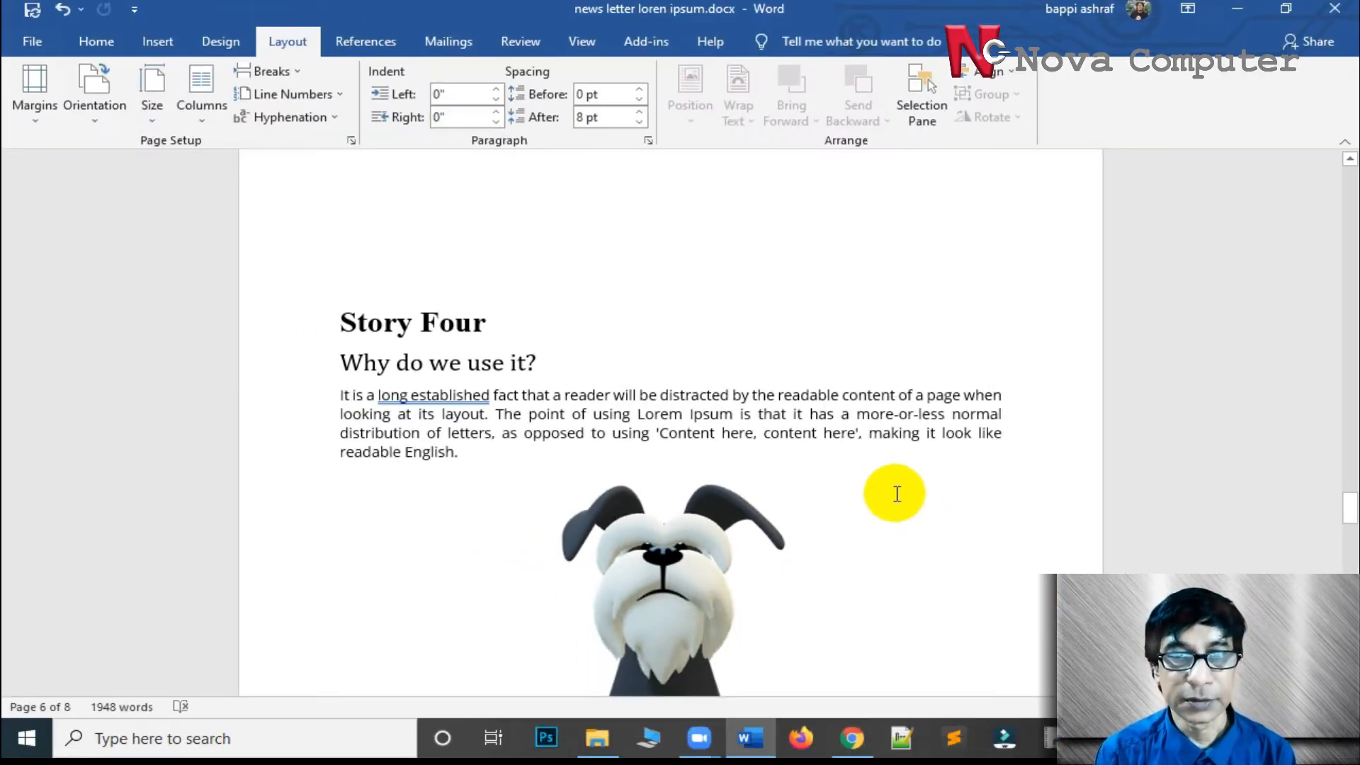
Review the document from the Lorem Ipsum pages through the formatted newsletter down to its plain-text copy
scroll(1025, 568, up, 15)
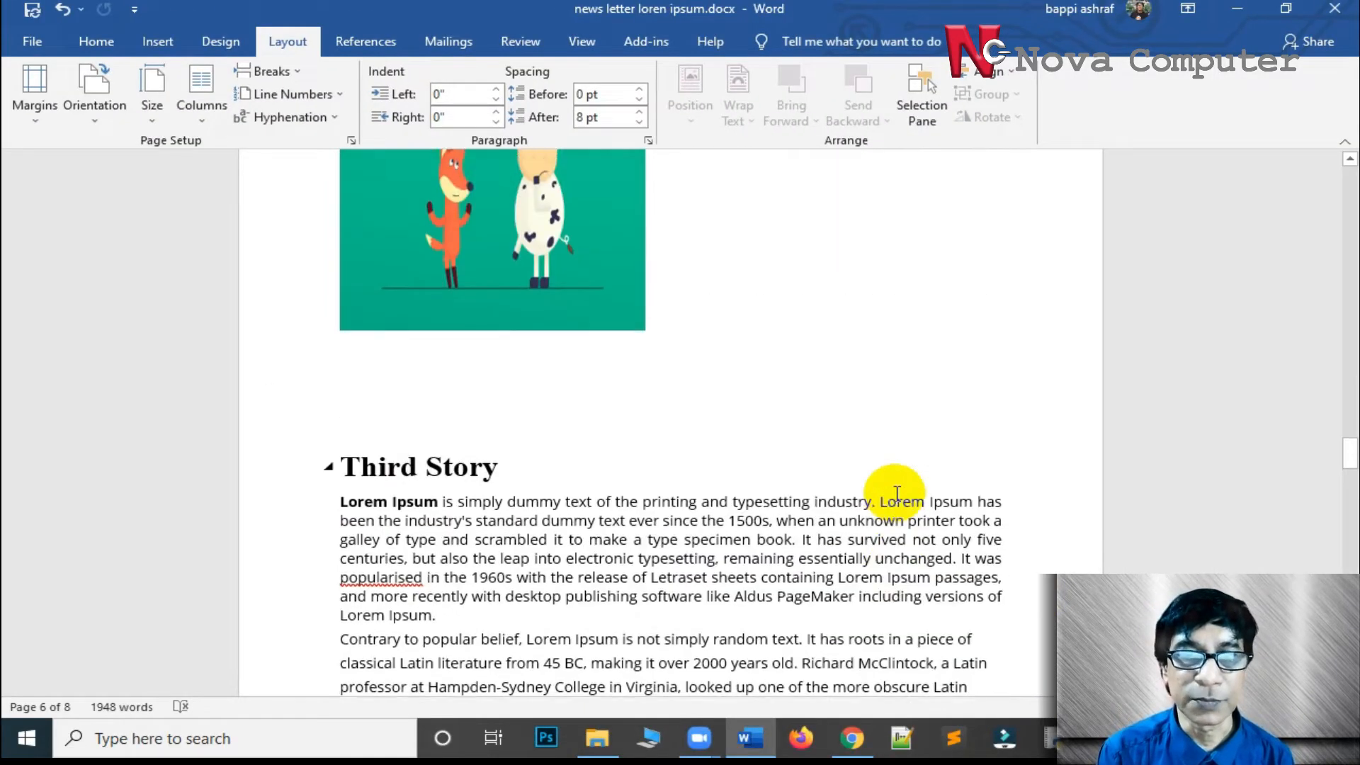
scroll(896, 488, up, 15)
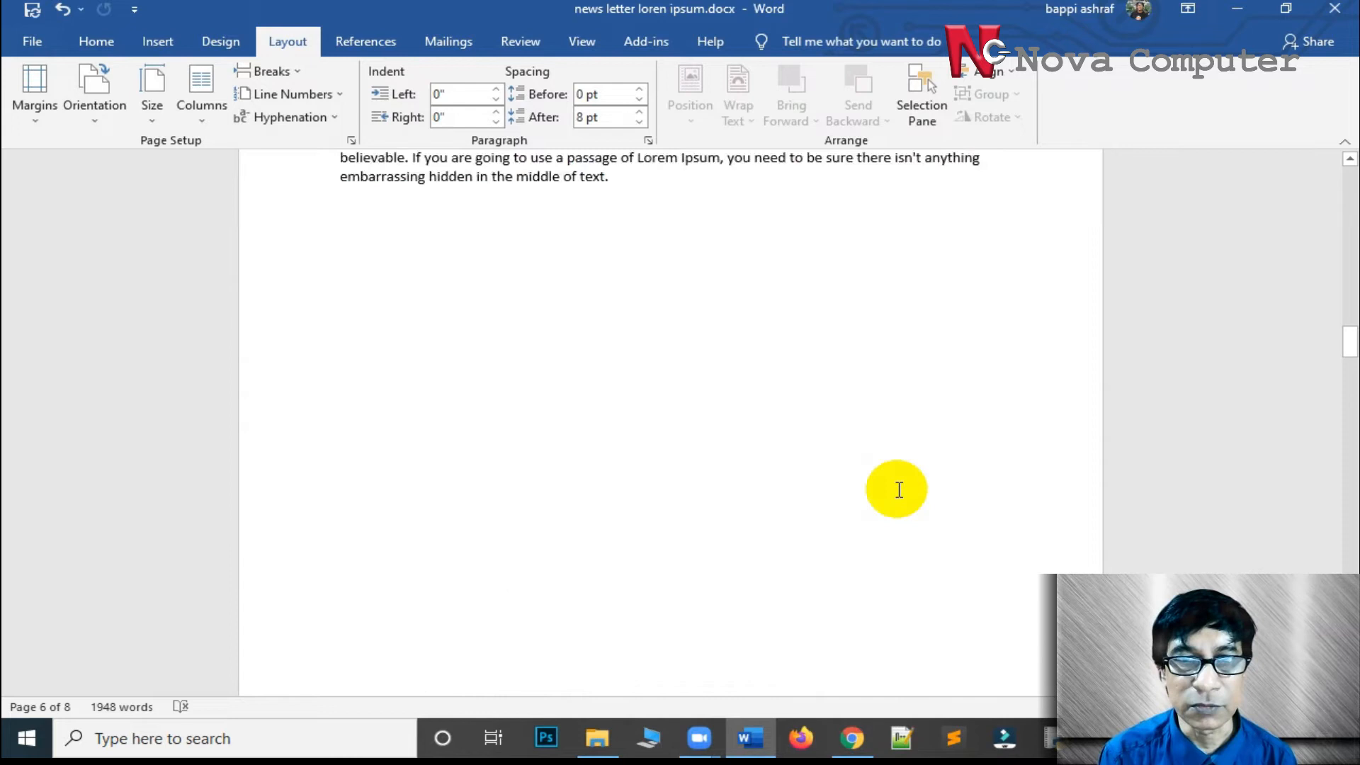
scroll(900, 487, up, 15)
scroll(899, 492, down, 13)
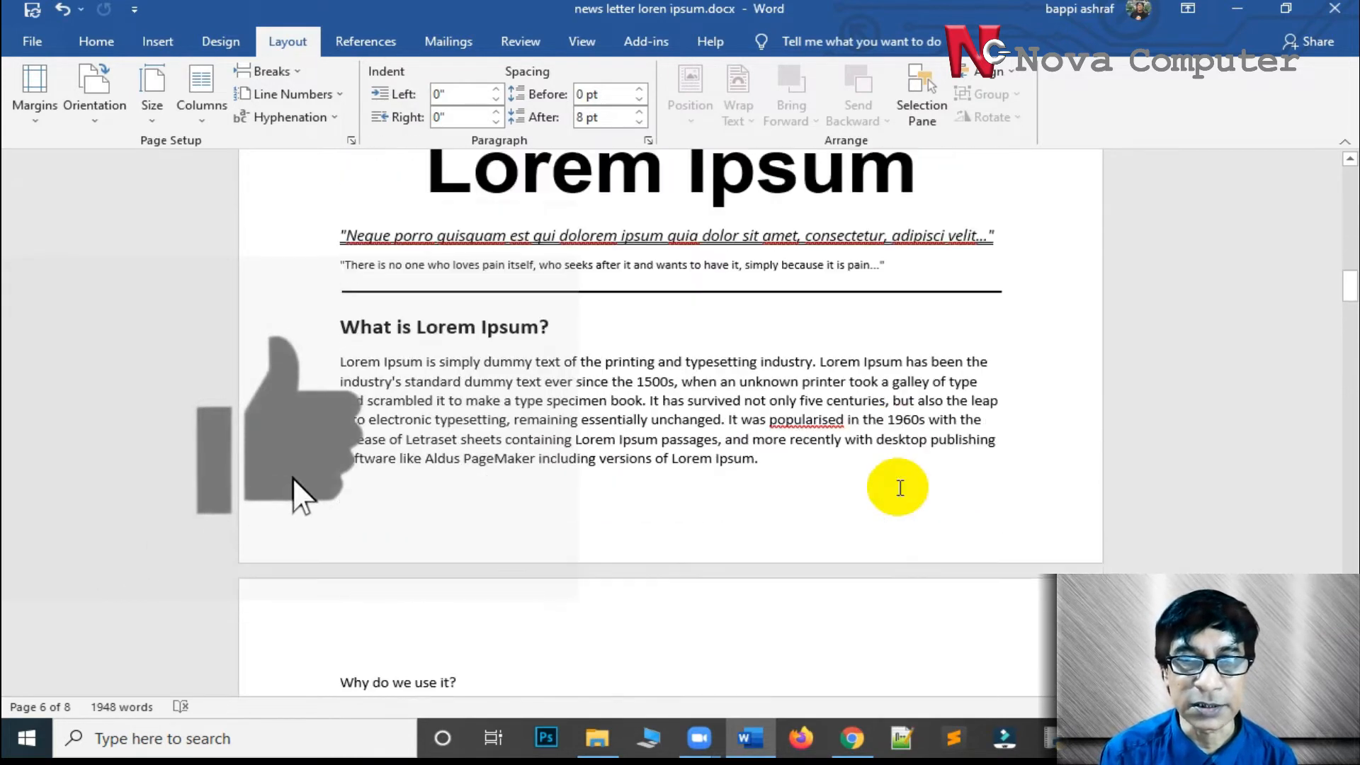
scroll(898, 499, down, 15)
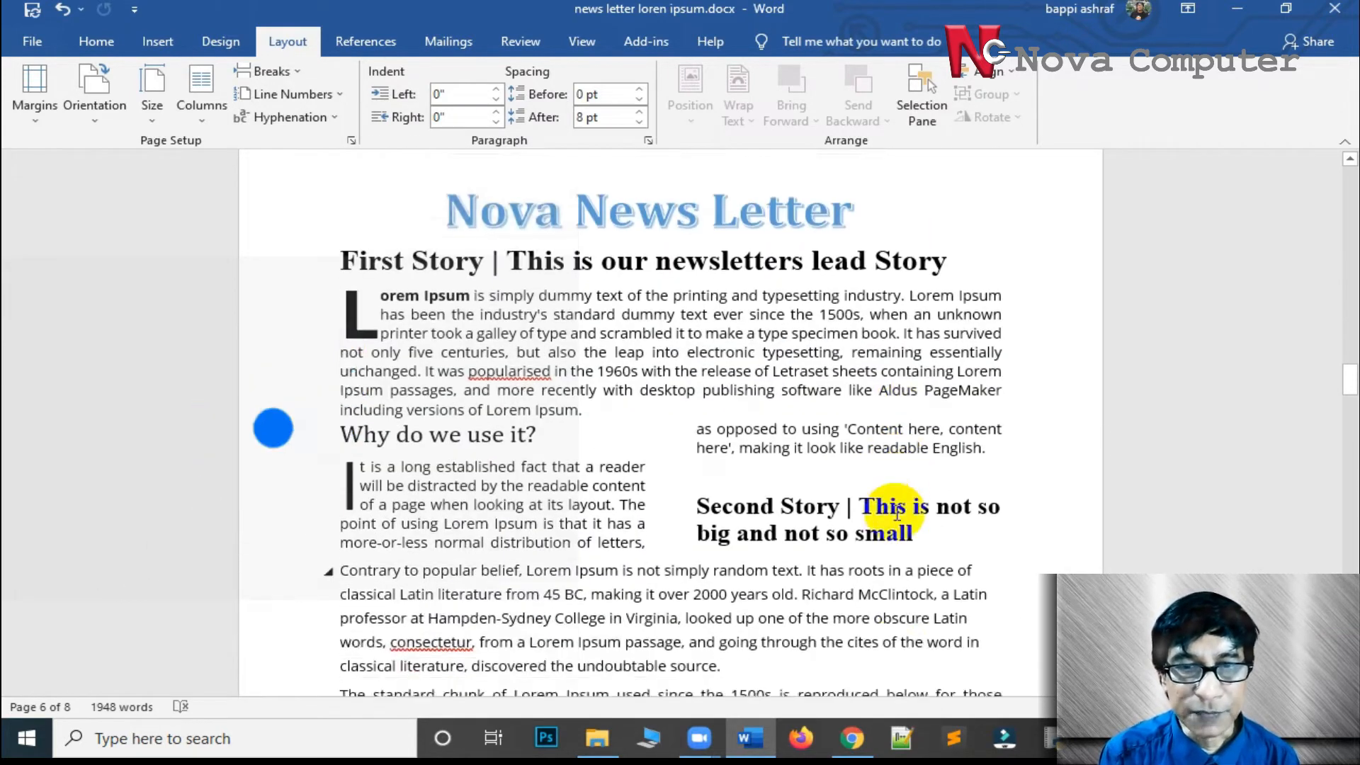
scroll(898, 513, down, 20)
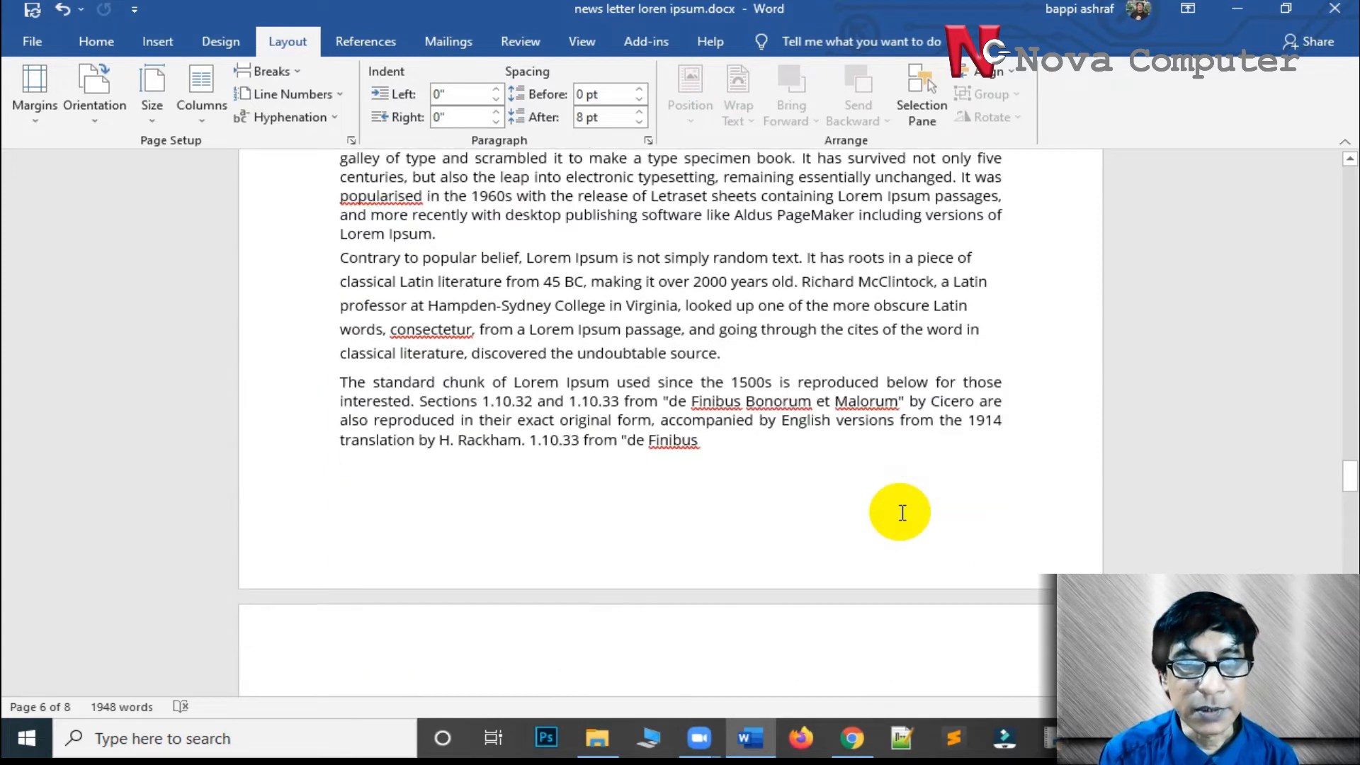
scroll(901, 532, down, 15)
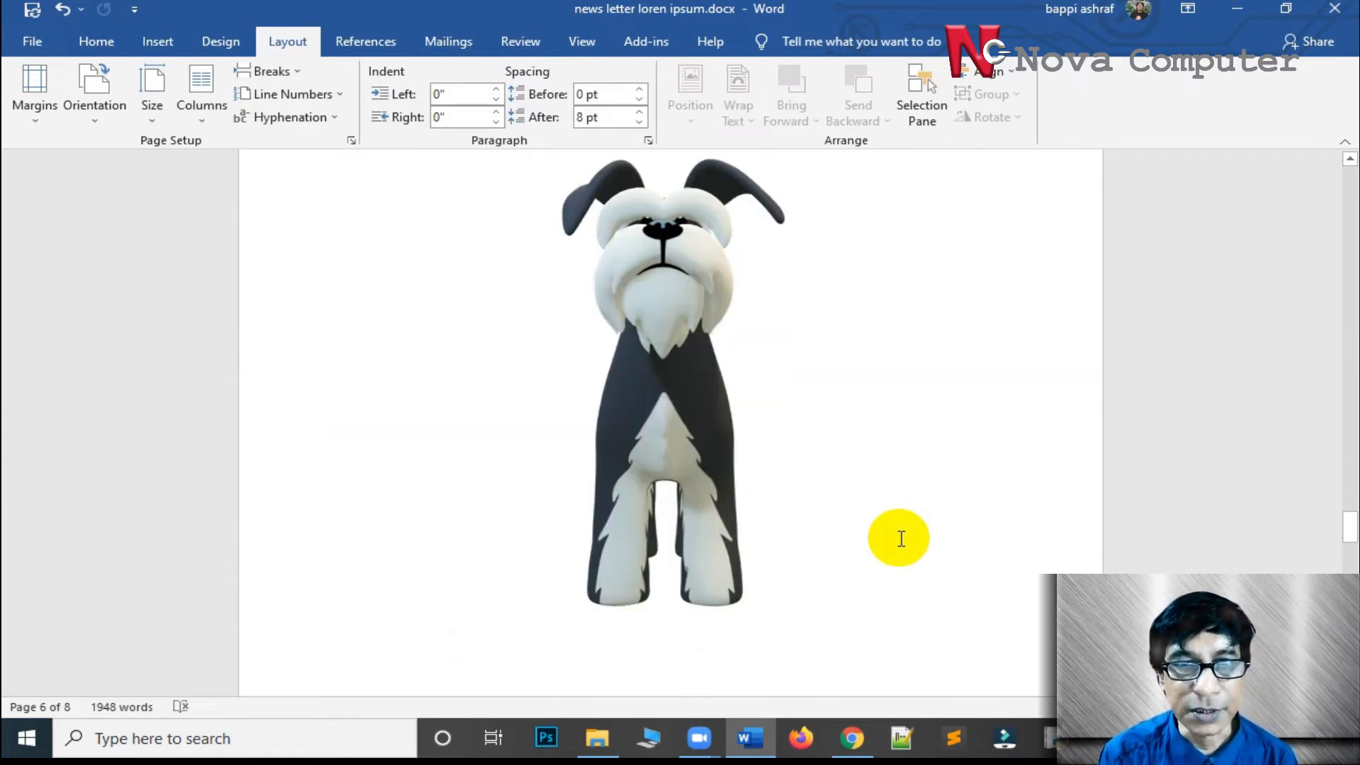
scroll(902, 537, down, 5)
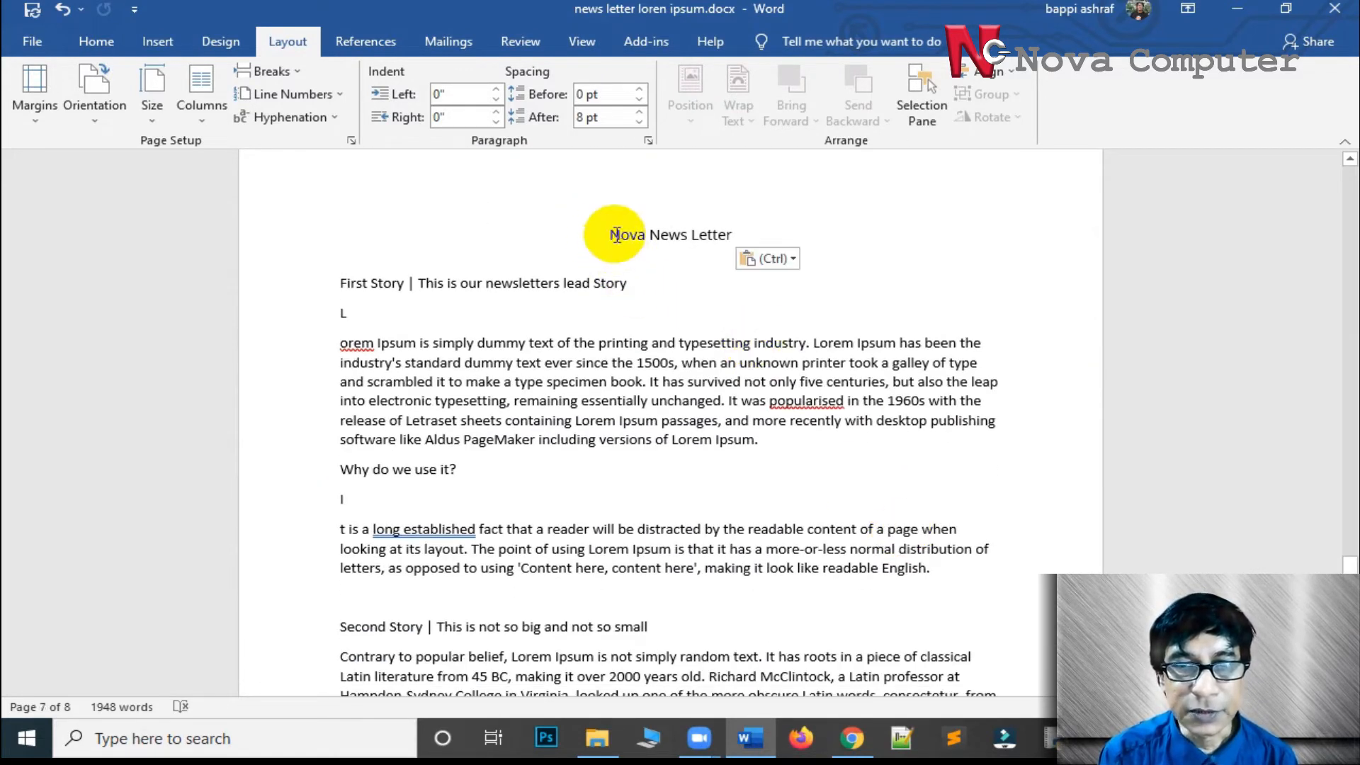
Cut the whole plain-text newsletter copy, from the "Nova News Letter" title to the end of Story Four
key(ctrl+a)
scroll(662, 502, down, 15)
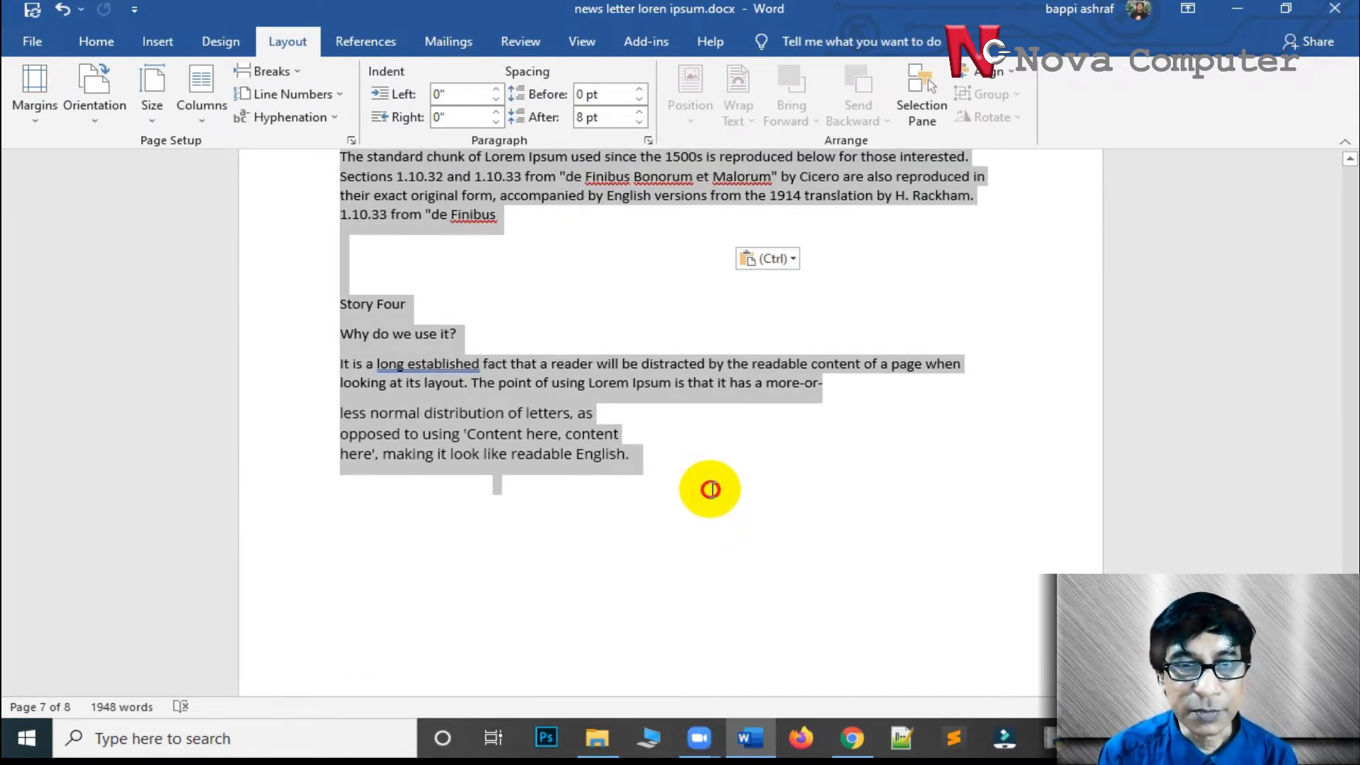
right_click(551, 414)
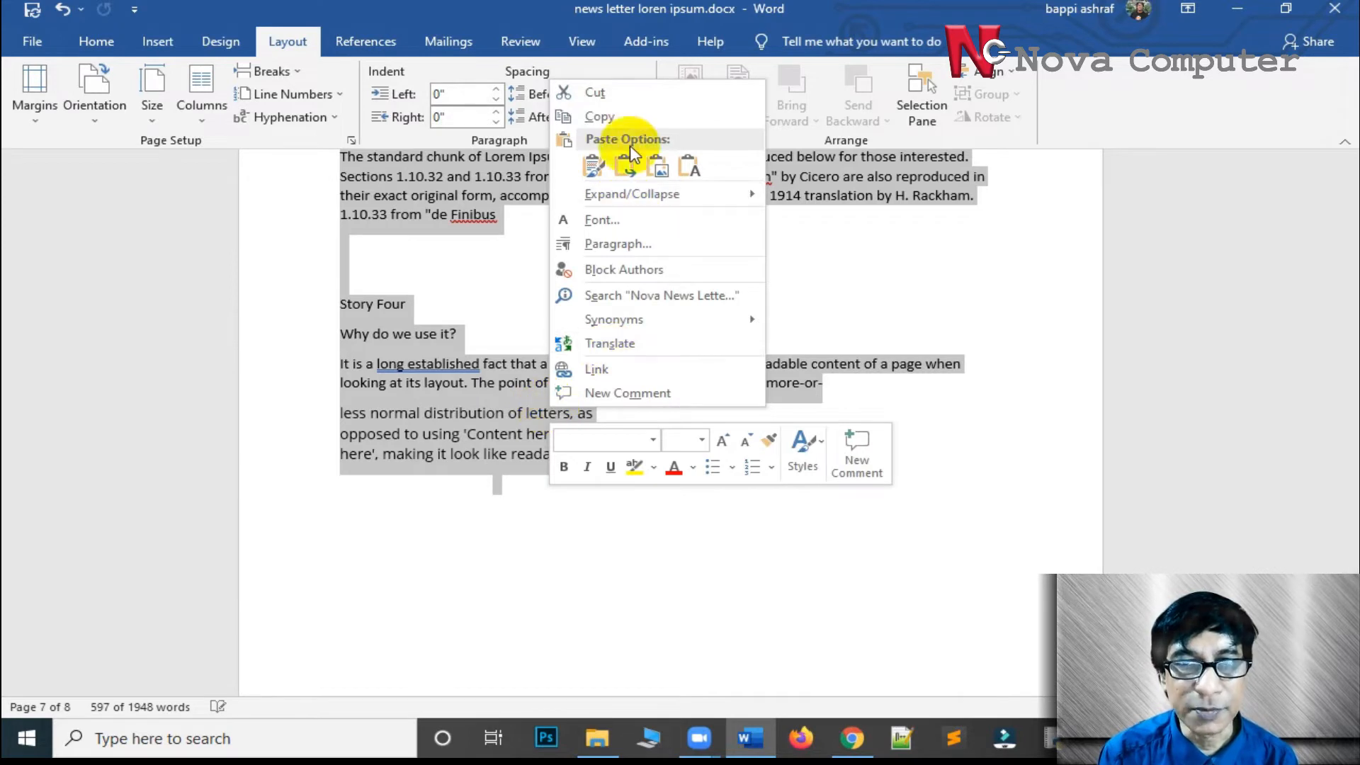
click(633, 95)
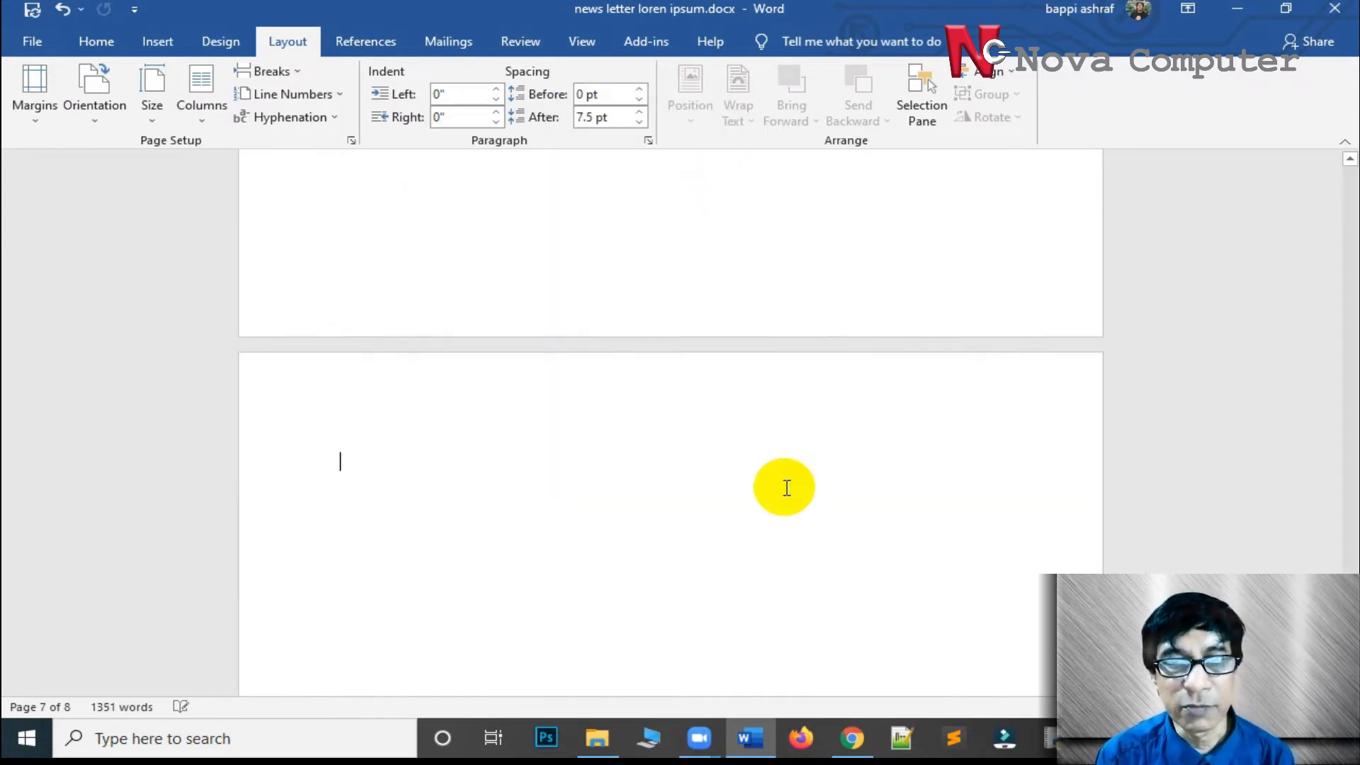
Check the column layout and pictures of the original newsletter against the blank page that follows it
scroll(779, 475, up, 5)
scroll(784, 484, up, 15)
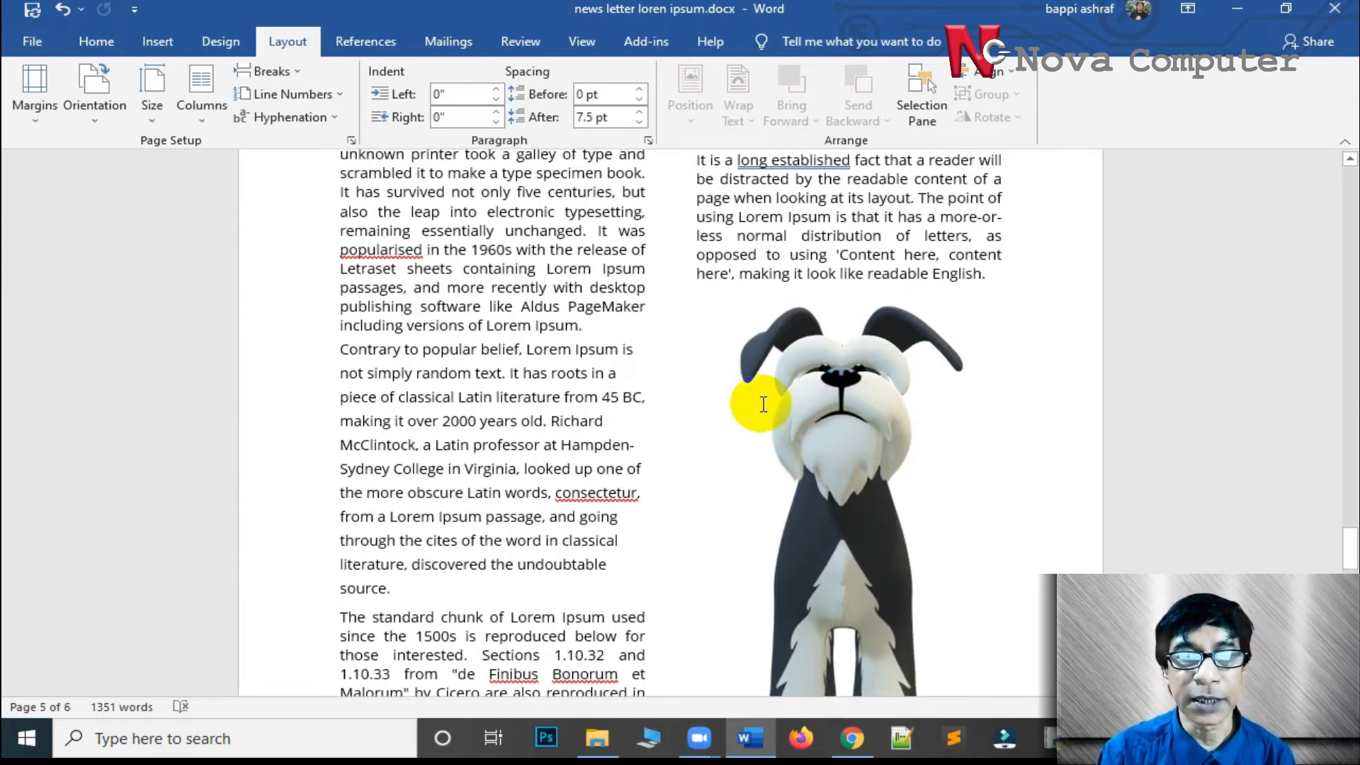
scroll(746, 411, down, 15)
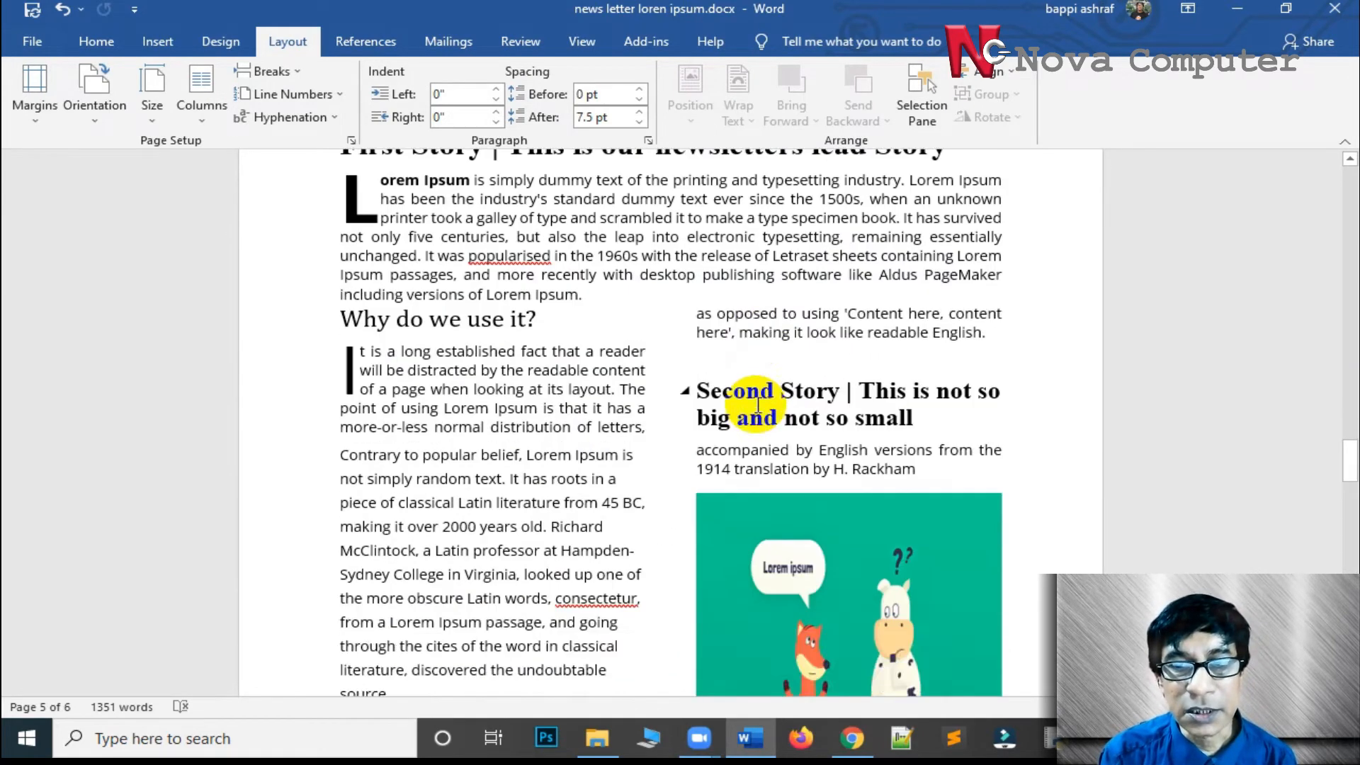
scroll(775, 398, down, 5)
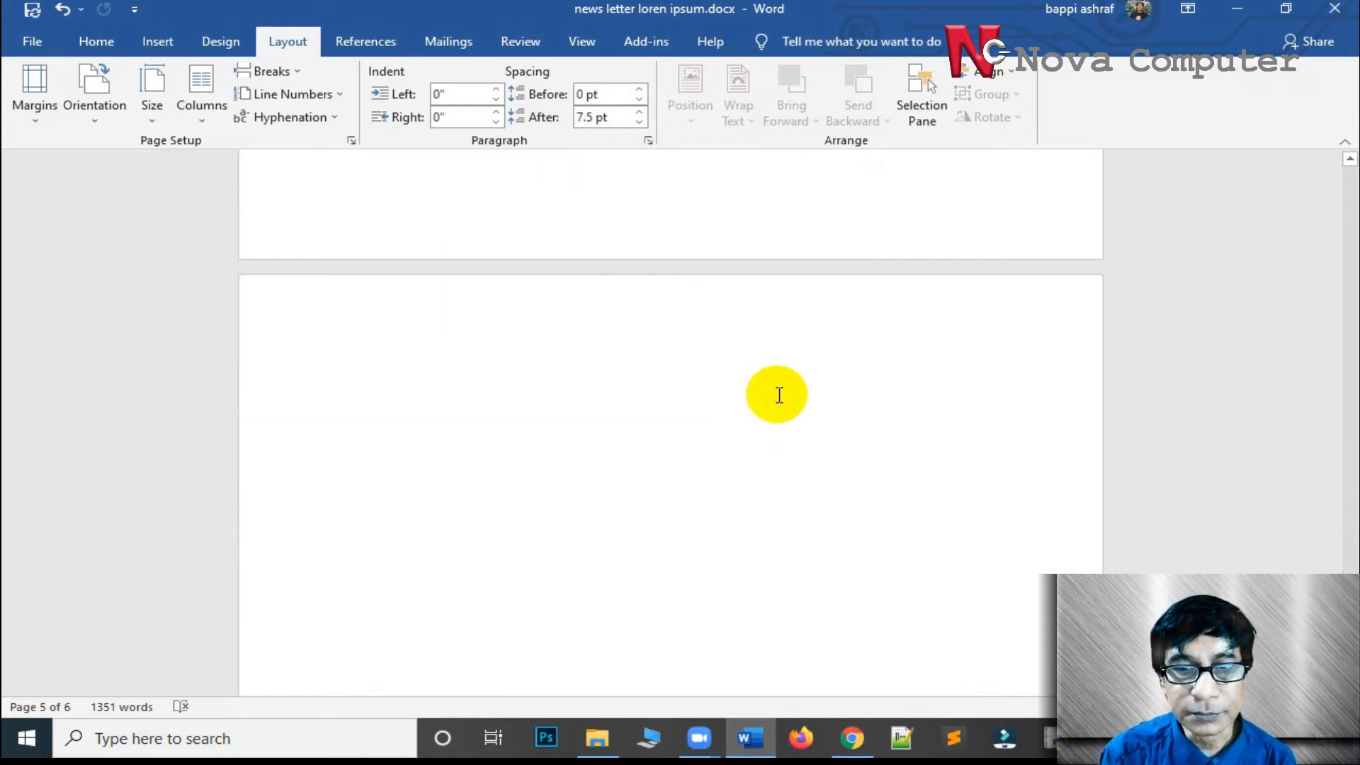
click(277, 311)
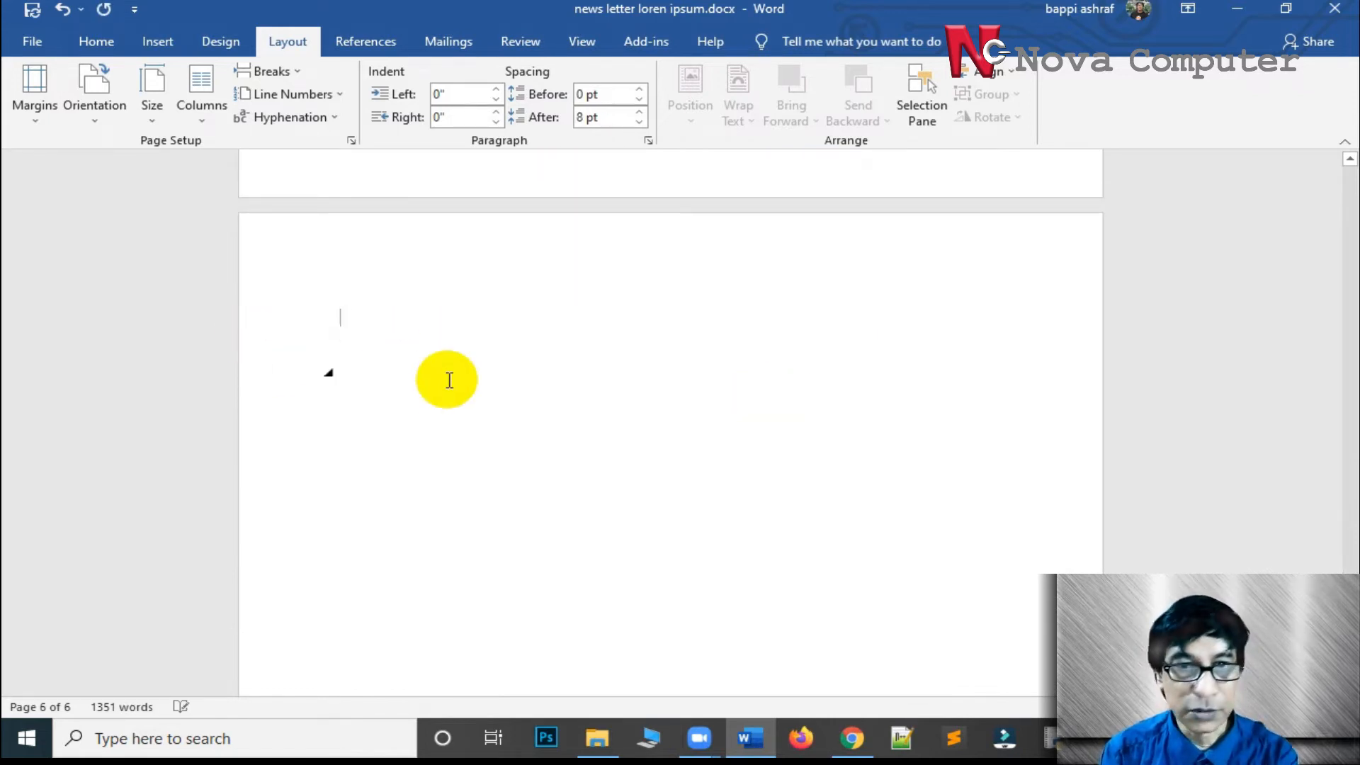
scroll(449, 380, up, 20)
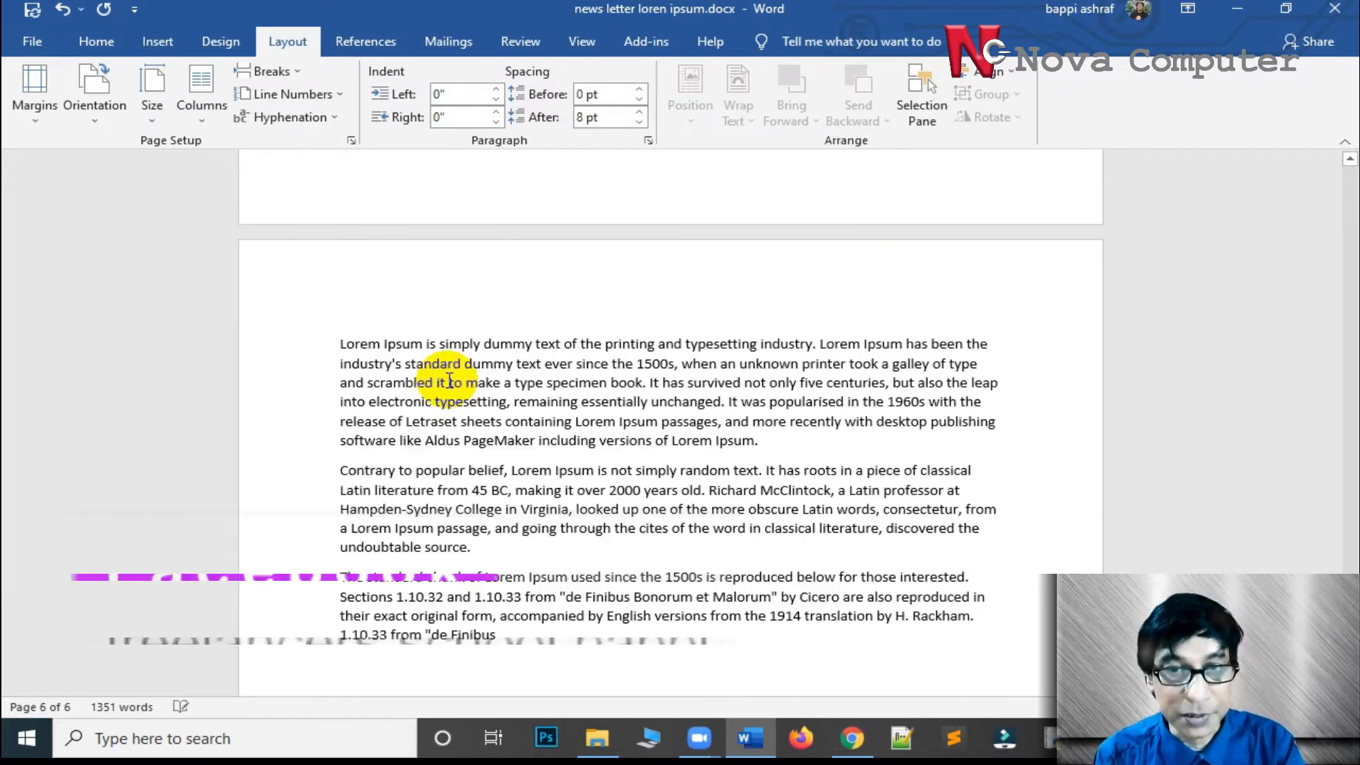
scroll(655, 419, up, 20)
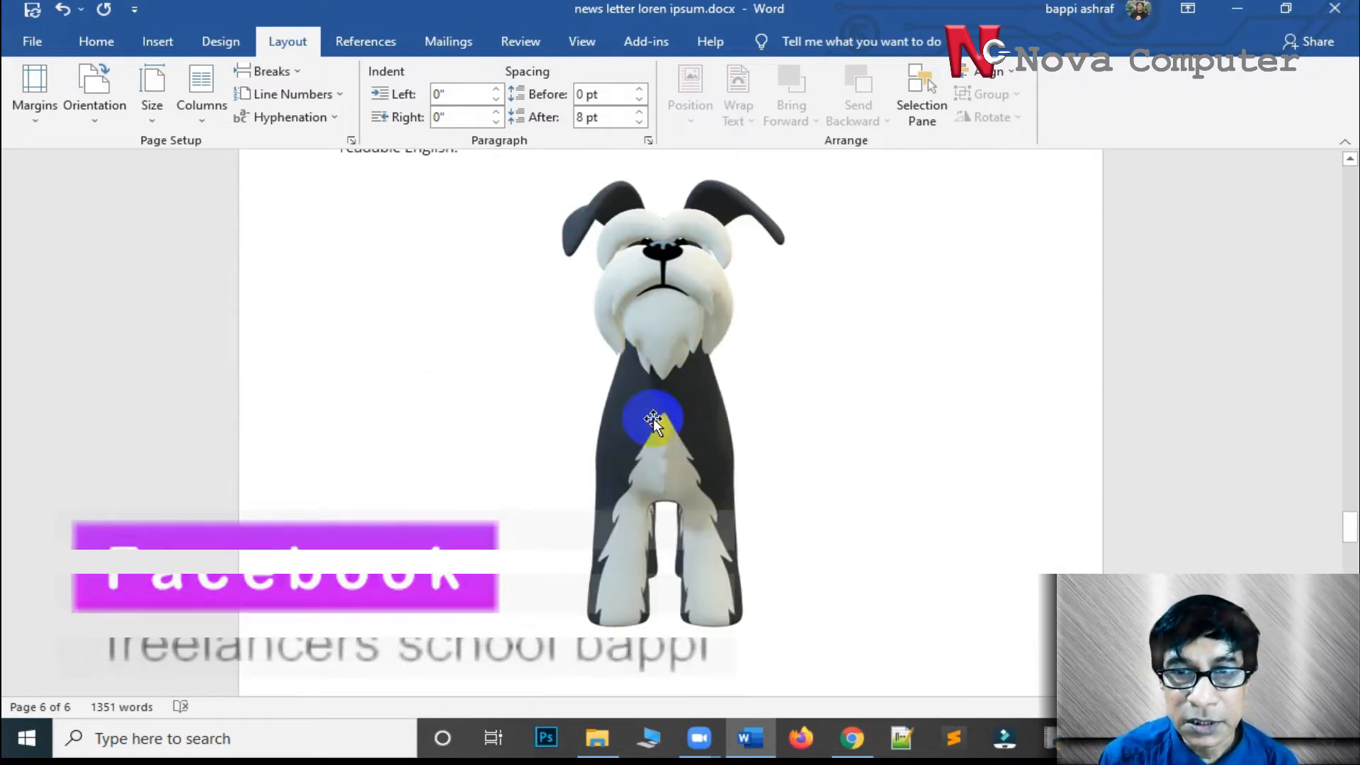
scroll(655, 418, up, 15)
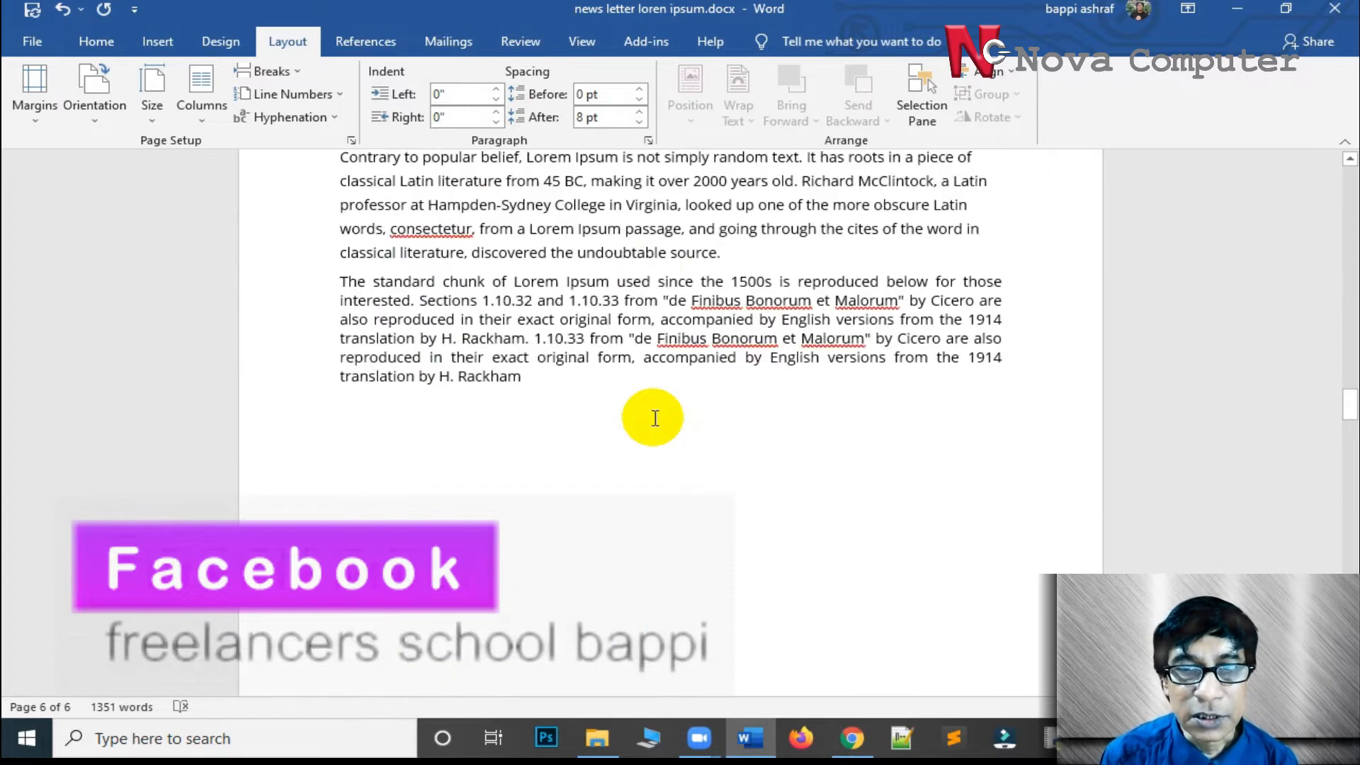
scroll(655, 415, down, 5)
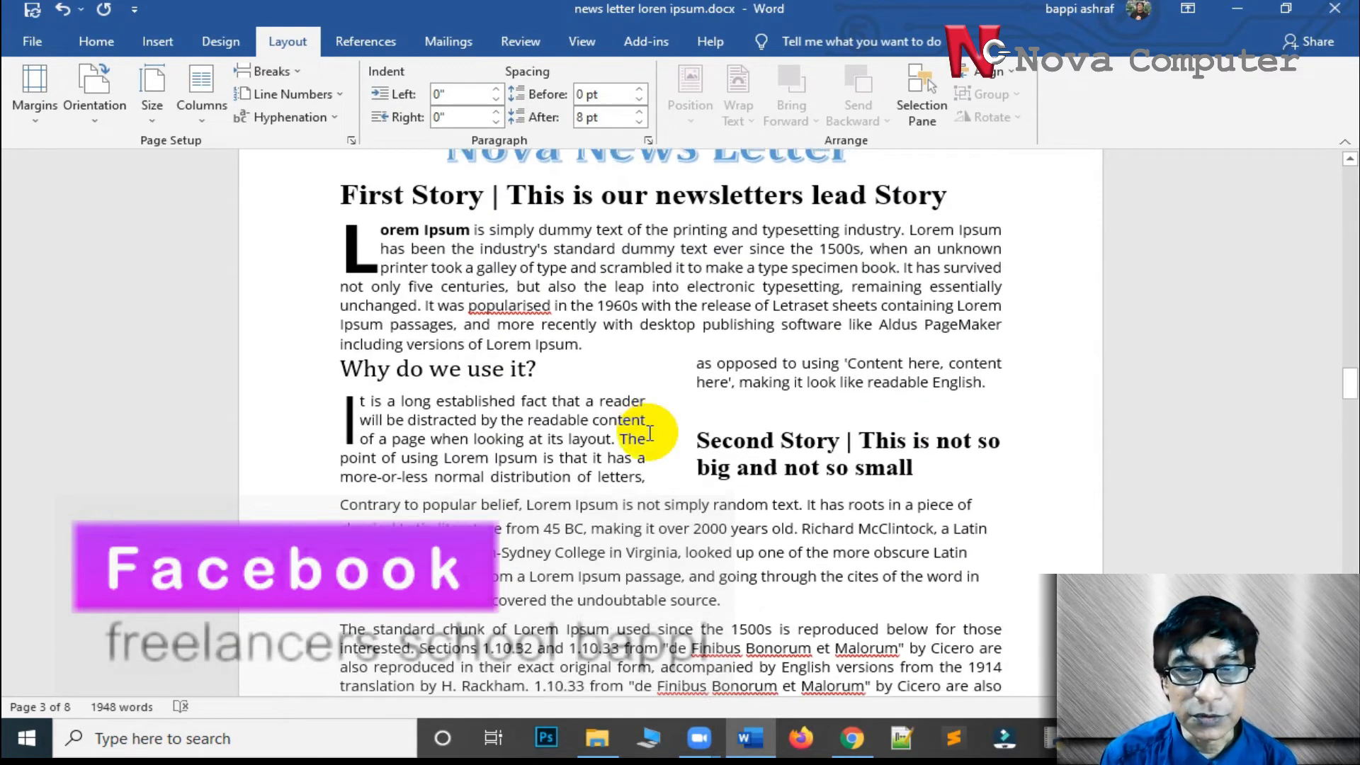
scroll(648, 429, down, 17)
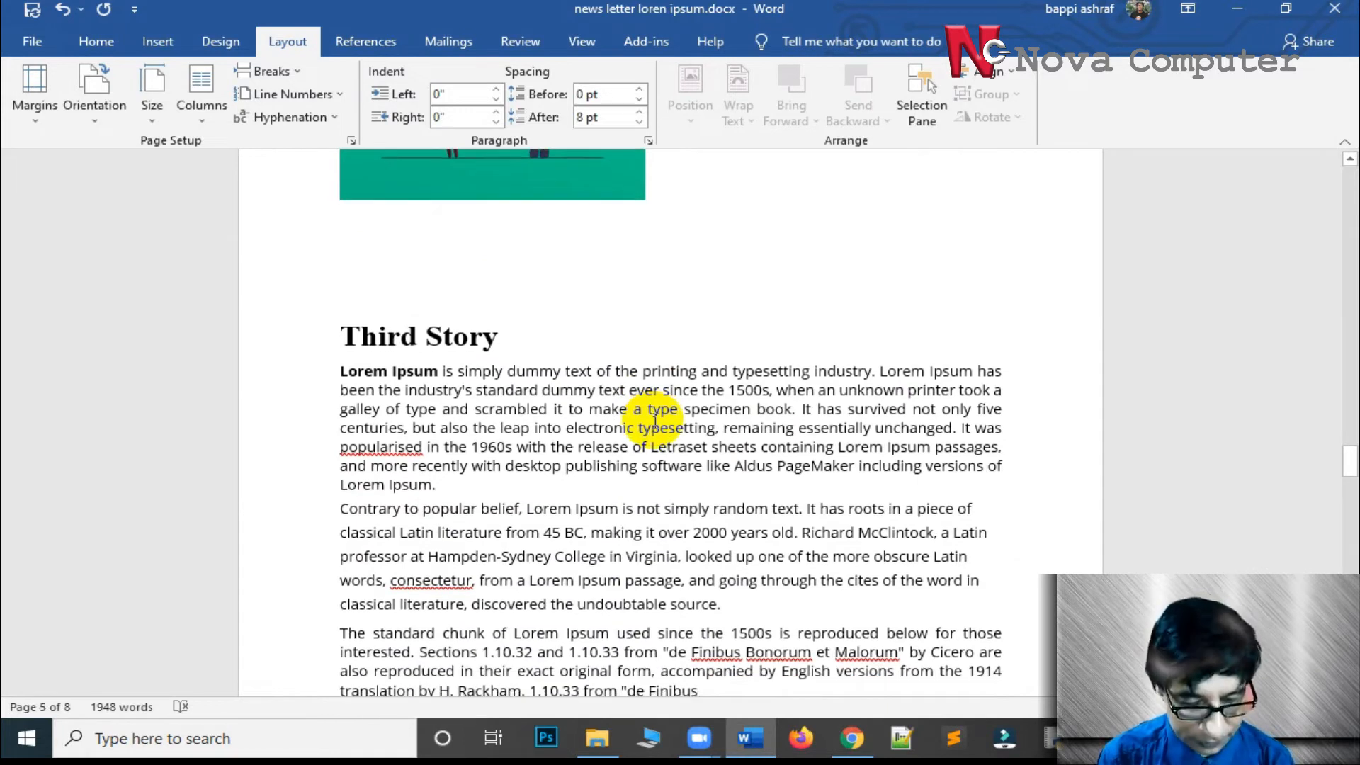
scroll(655, 421, down, 6)
scroll(648, 415, up, 1)
scroll(652, 407, down, 5)
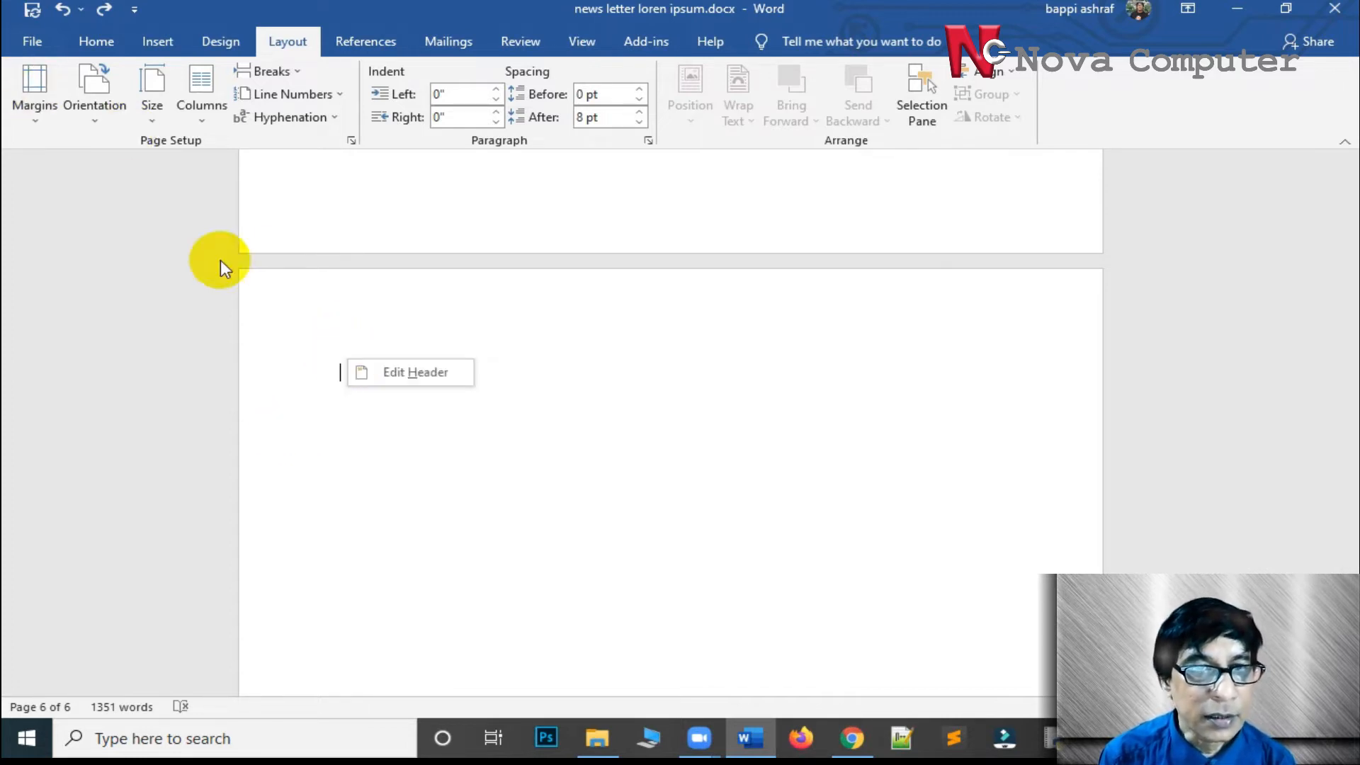
Paste the cut newsletter copy as text only onto the blank last page
click(32, 44)
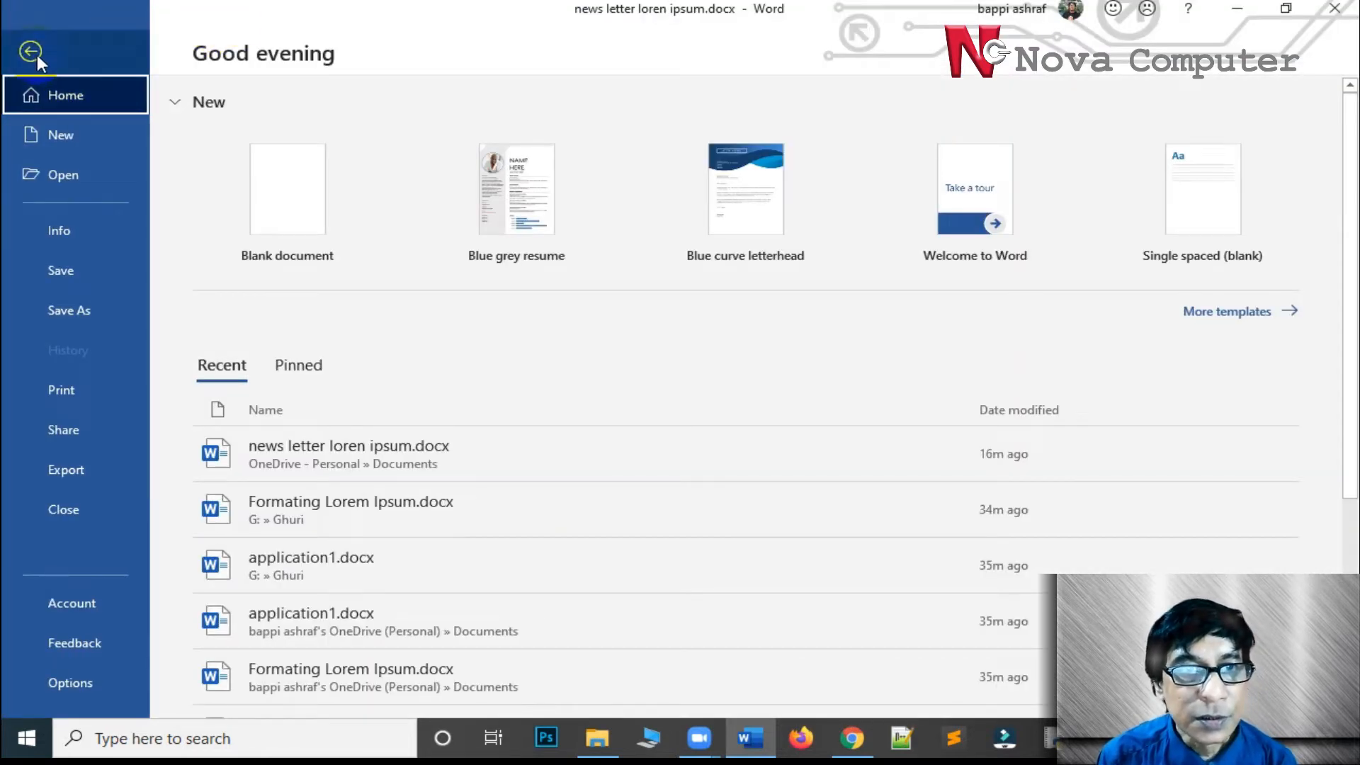
click(31, 52)
click(97, 42)
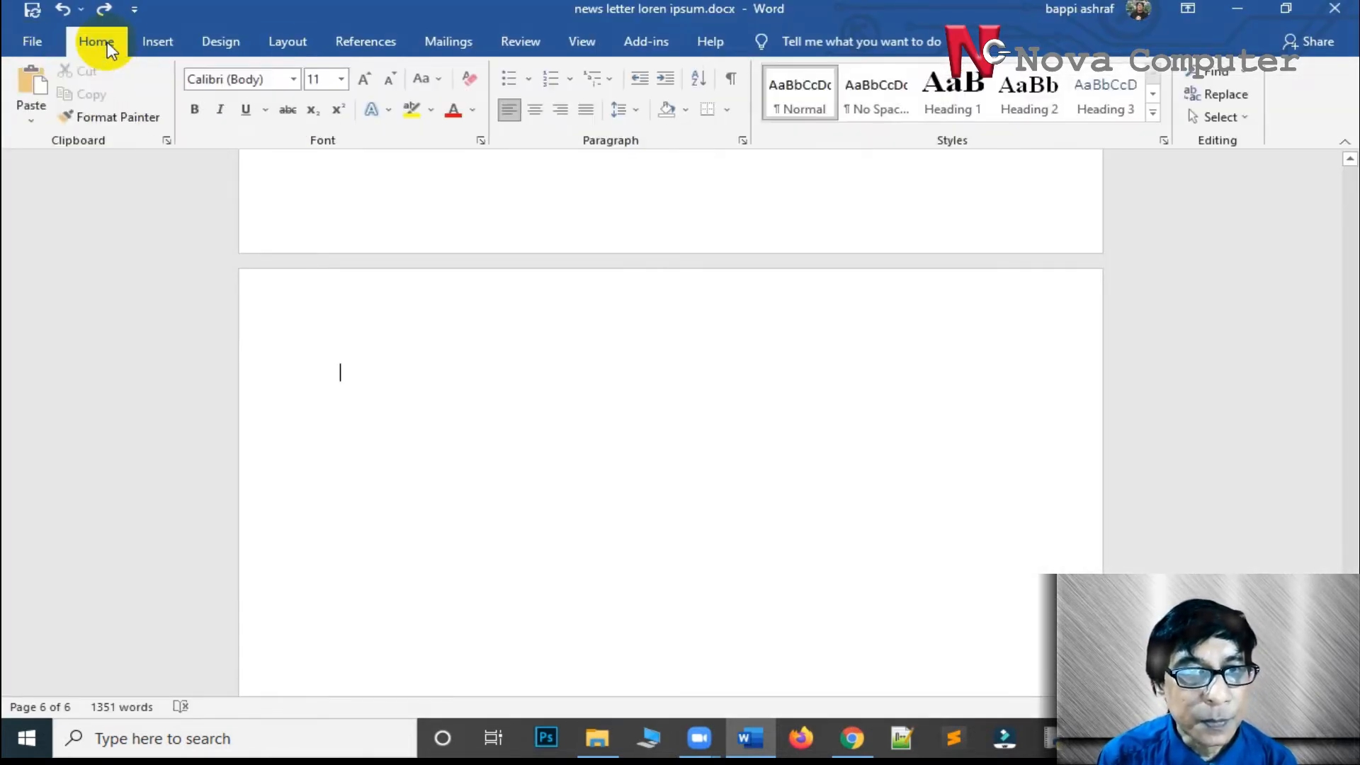
click(32, 119)
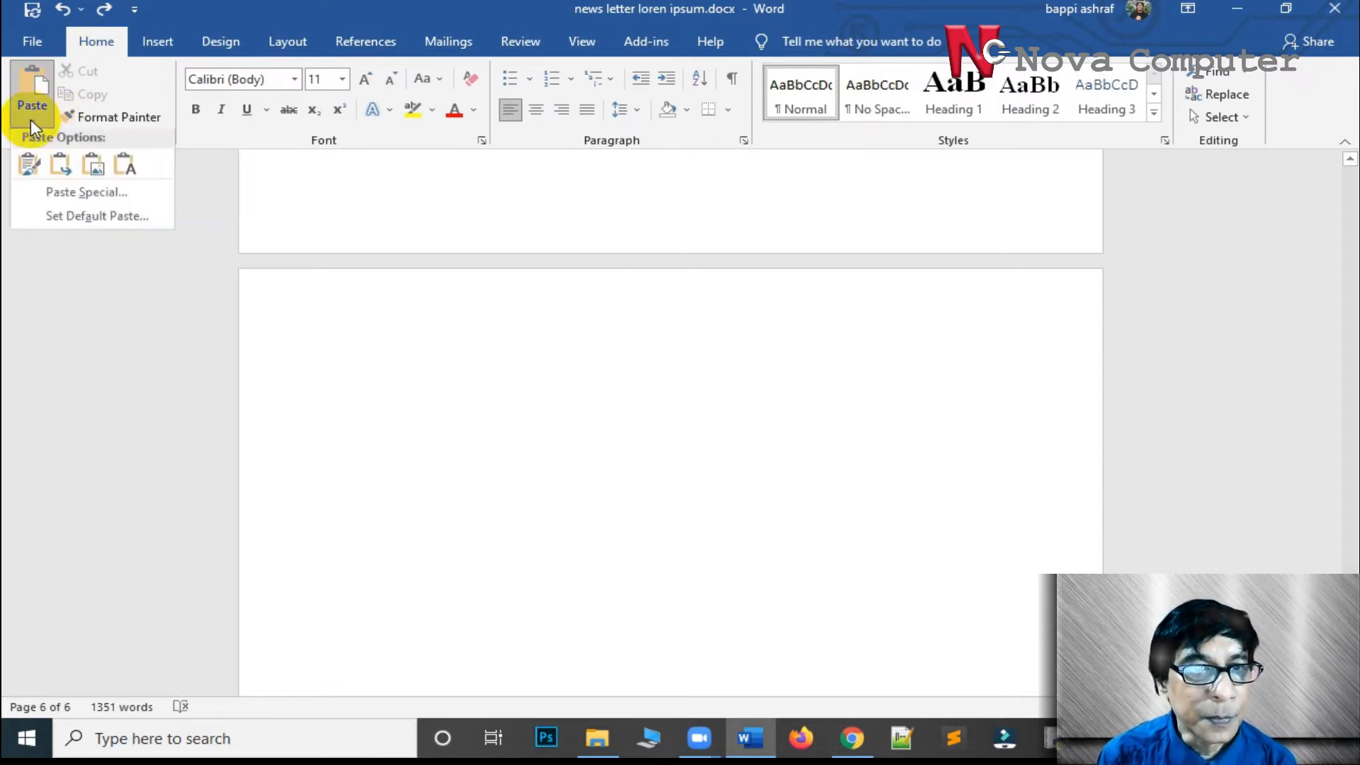
click(126, 175)
Insert two empty lines above the "Nova News Letter" title of the plain-text copy
scroll(877, 627, up, 6)
scroll(876, 627, up, 20)
scroll(877, 627, up, 3)
scroll(876, 627, down, 10)
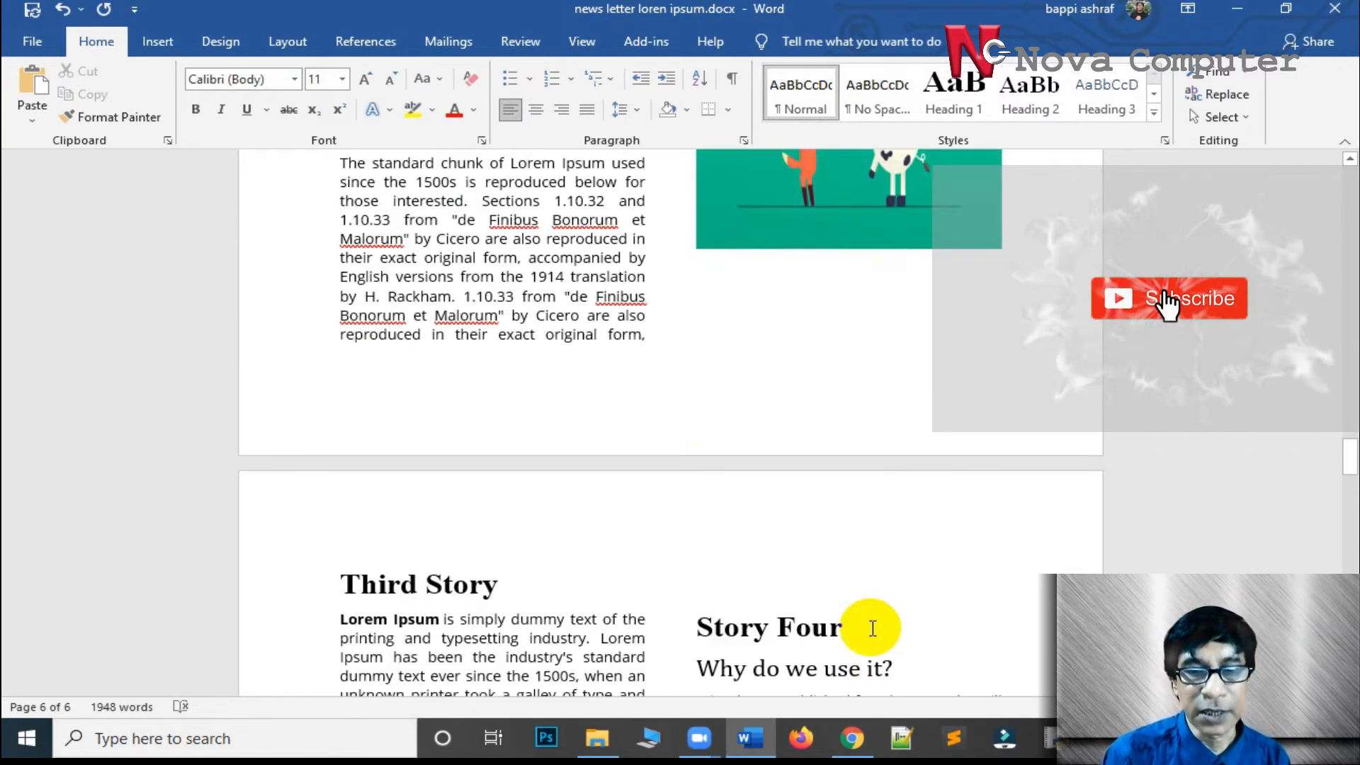
scroll(873, 628, down, 15)
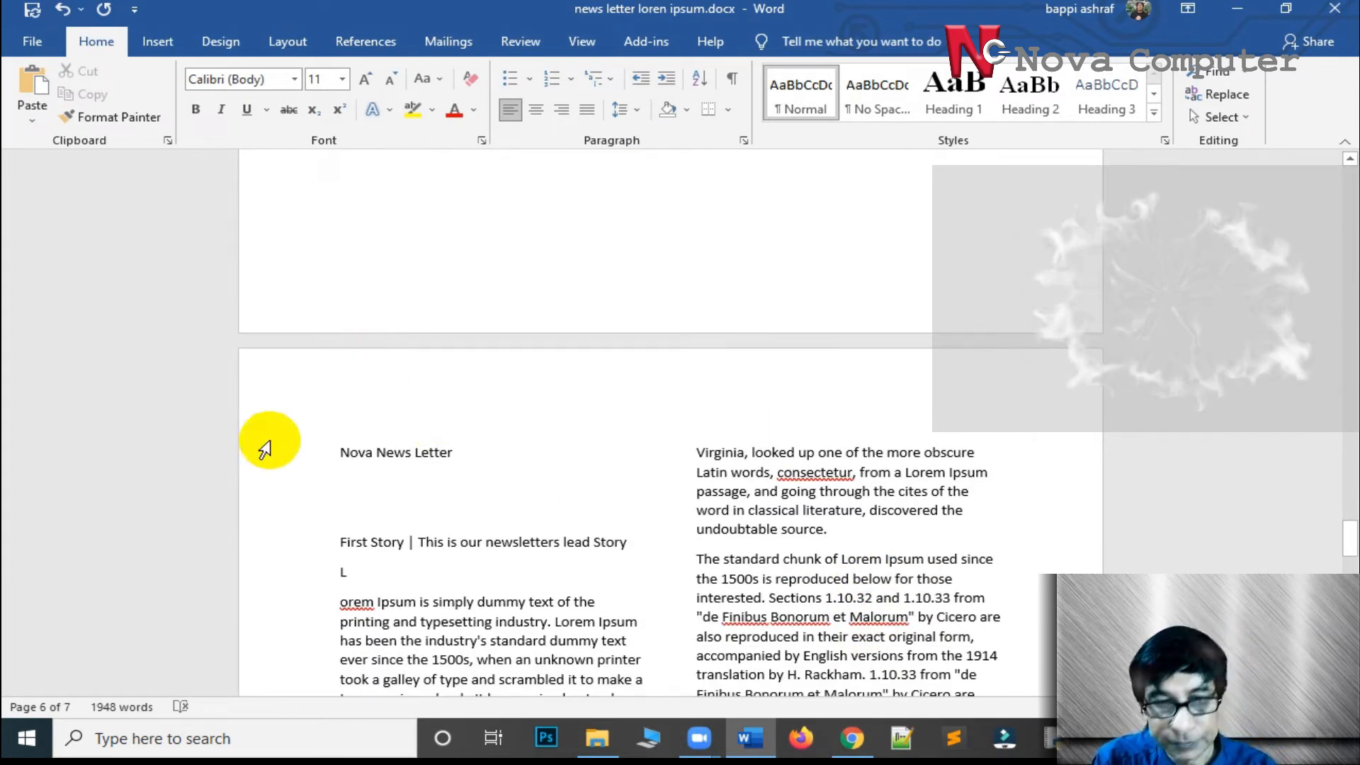
click(342, 445)
key(Return)
key(Return)
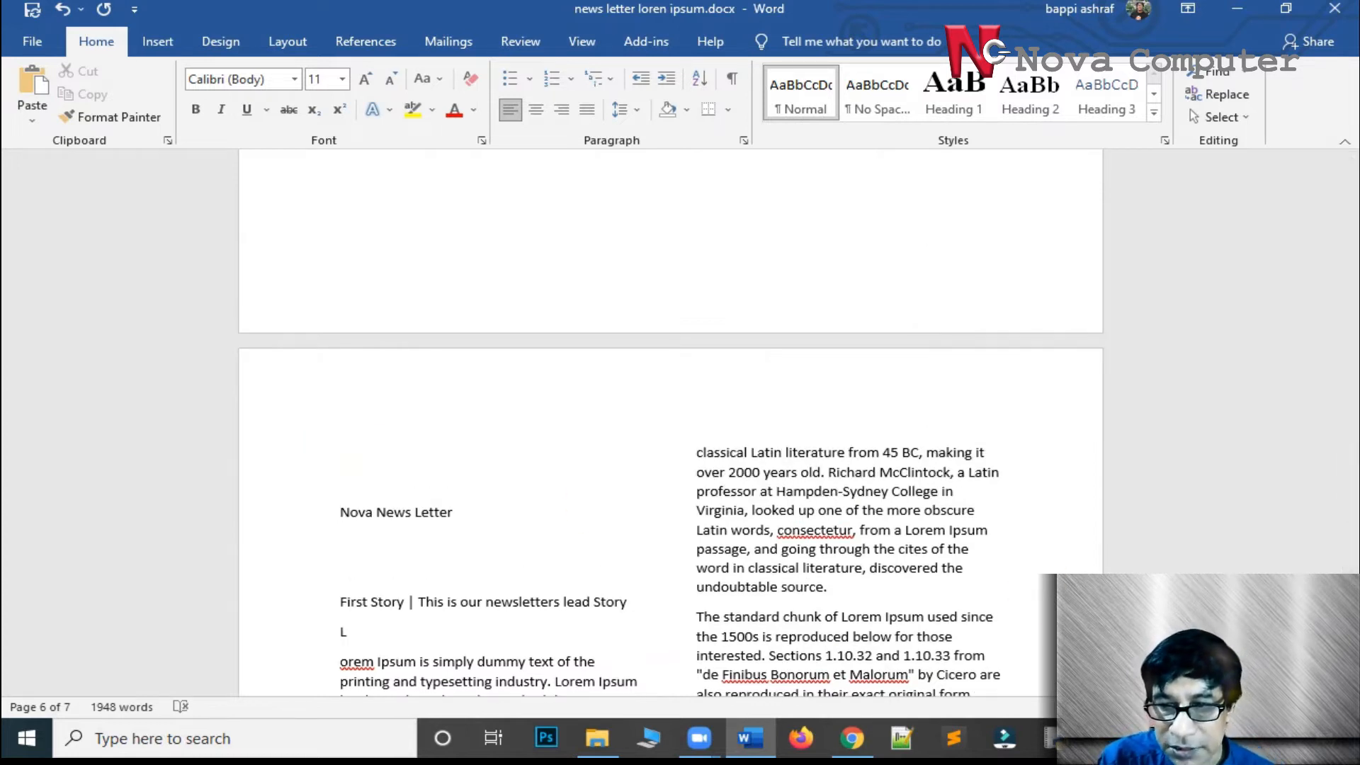
Zoom out to view several pages at once and look over the document from its first page
ctrl+scroll(737, 449, down, 5)
scroll(719, 440, up, 5)
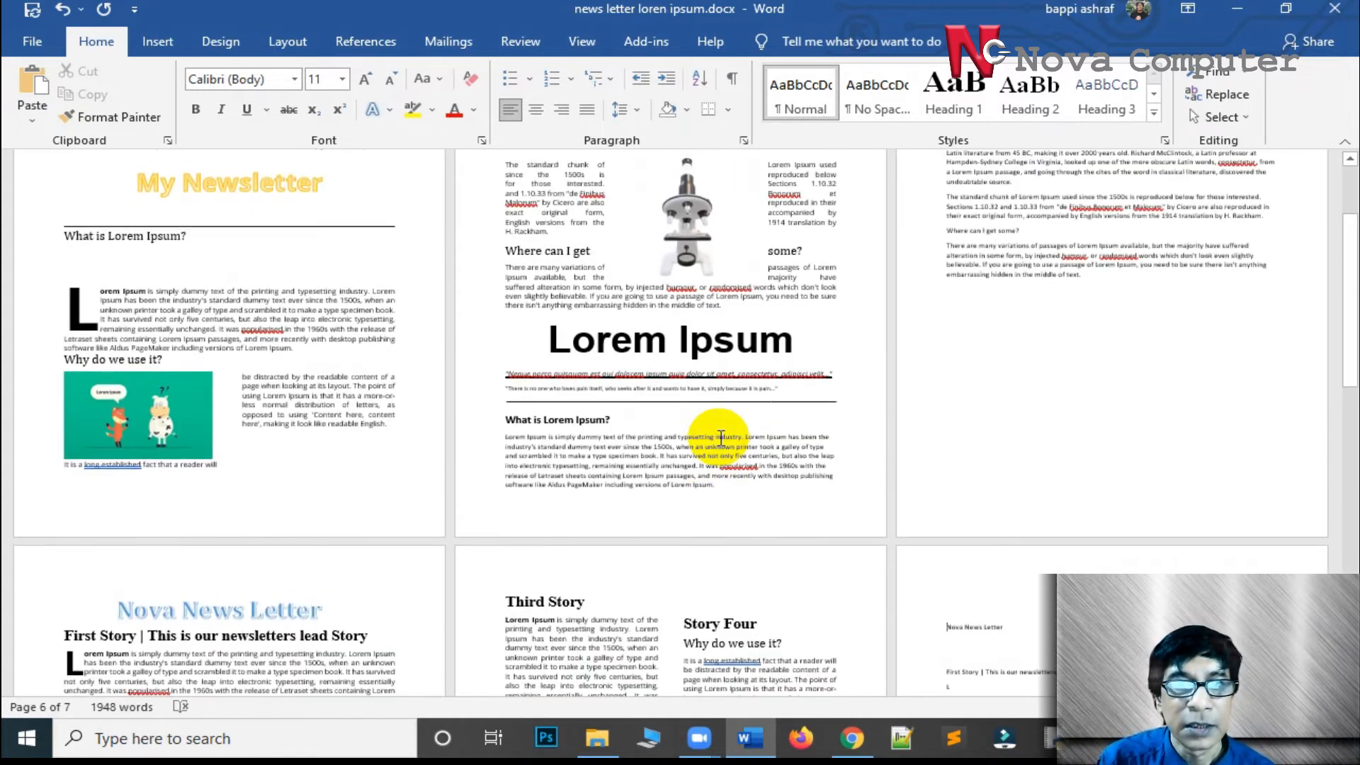
scroll(714, 417, up, 1)
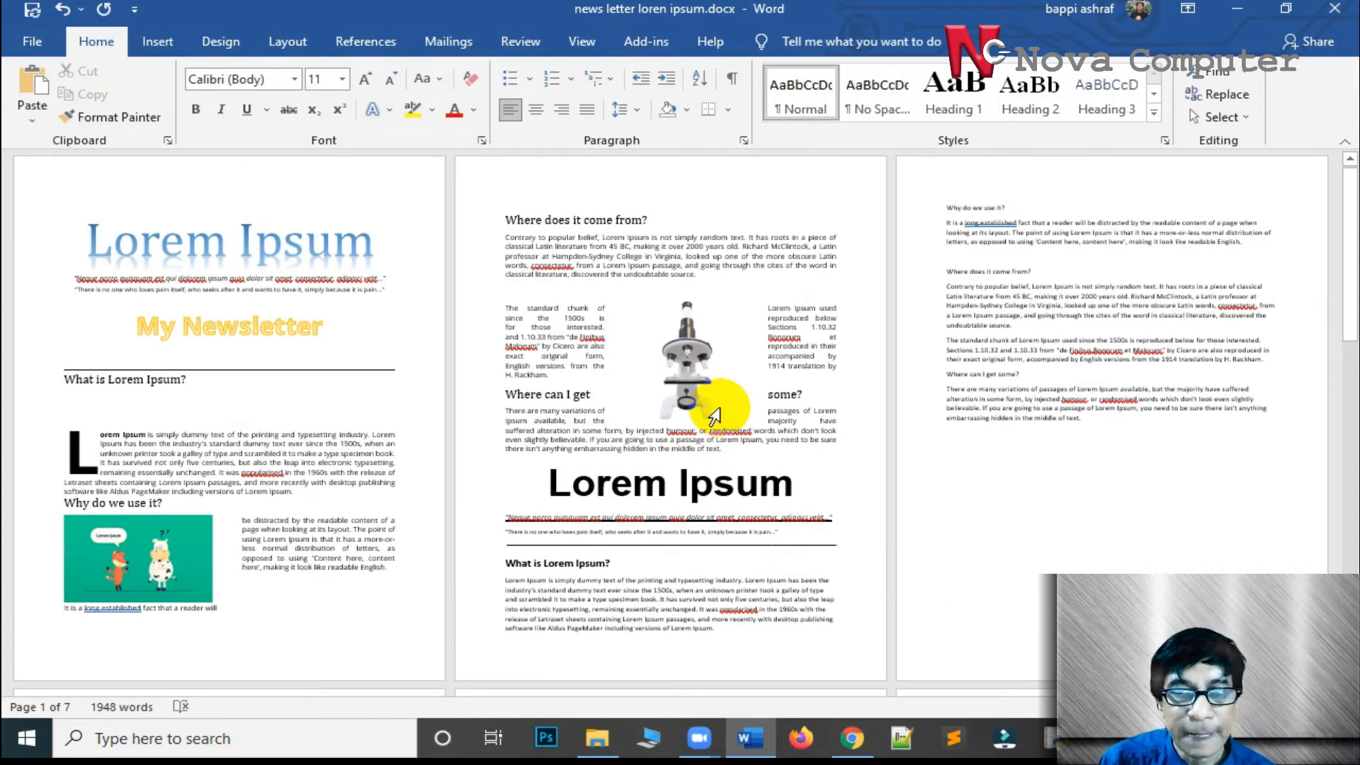
Cut the original newsletter's second page, covering Third Story, Story Four and the dog picture
scroll(714, 416, down, 8)
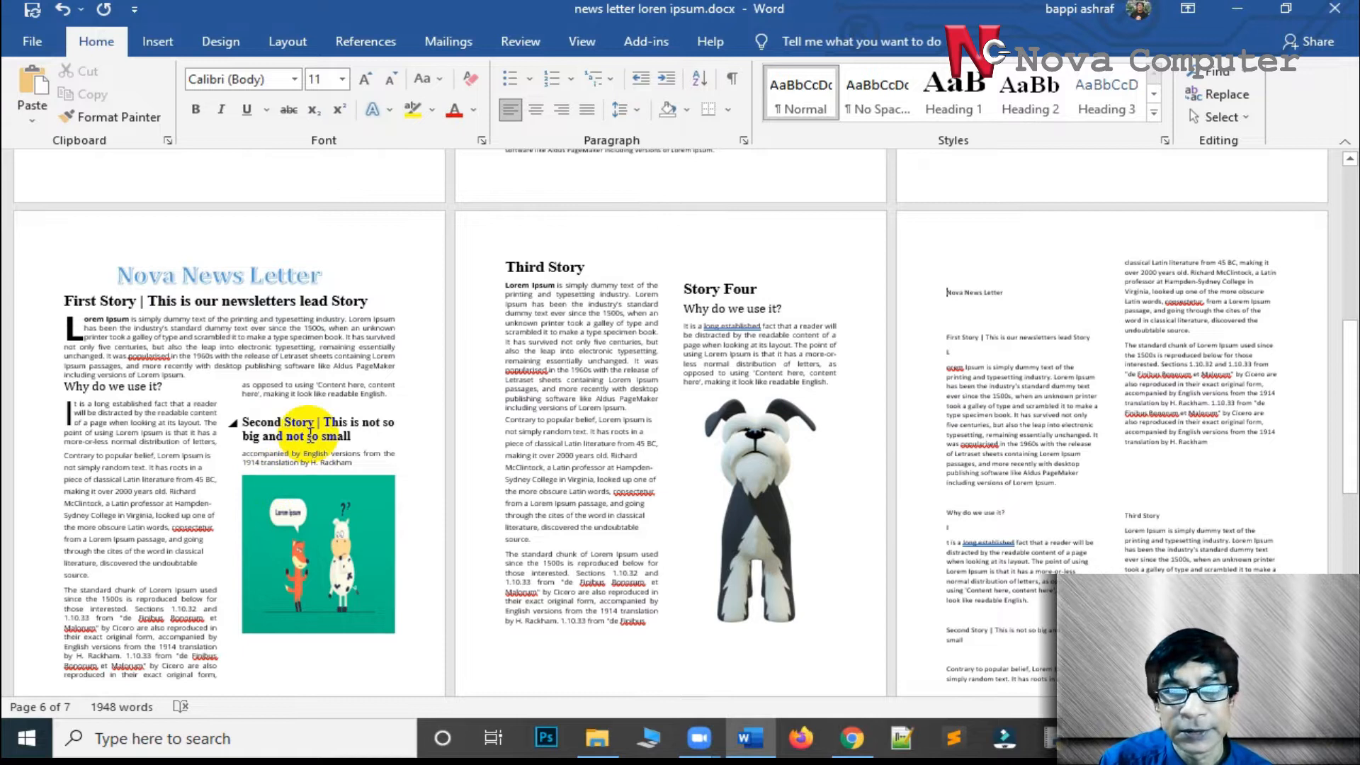
scroll(325, 425, down, 1)
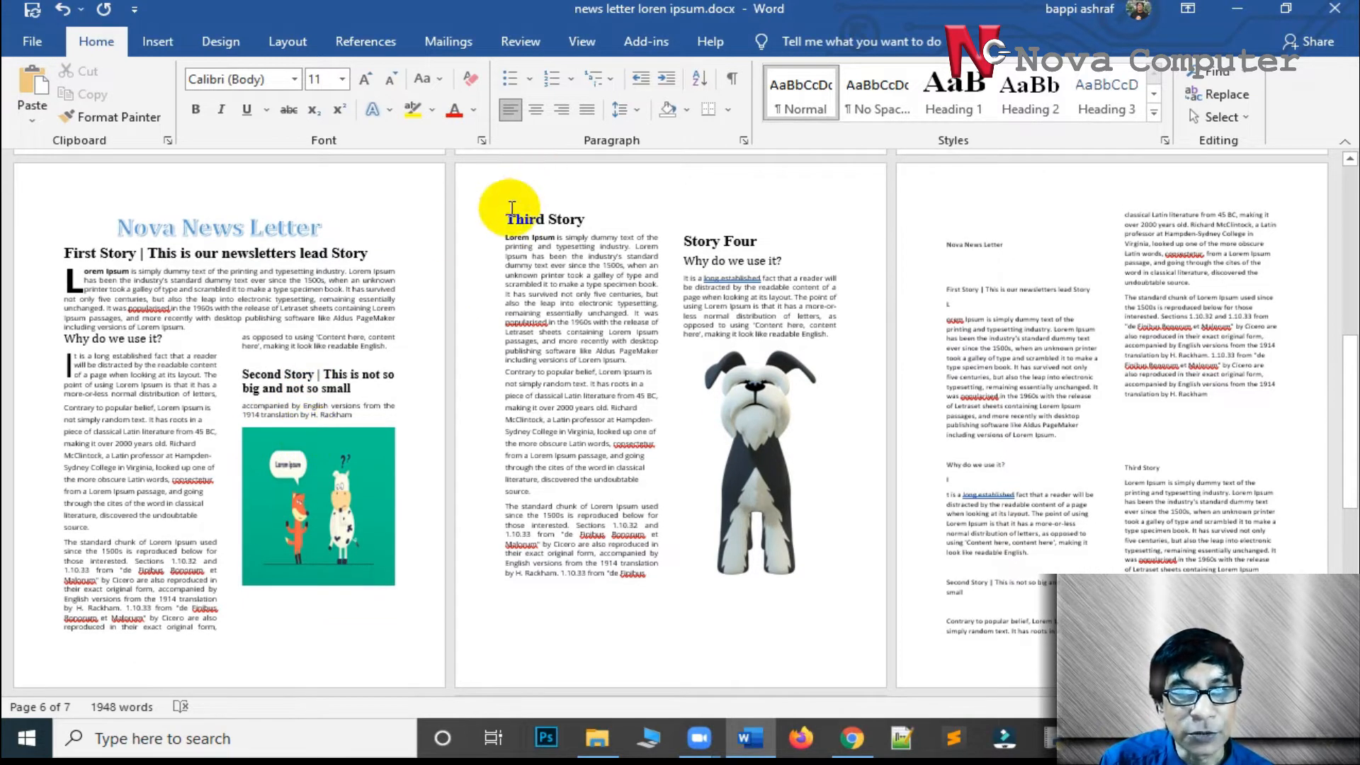
drag(505, 213, 760, 629)
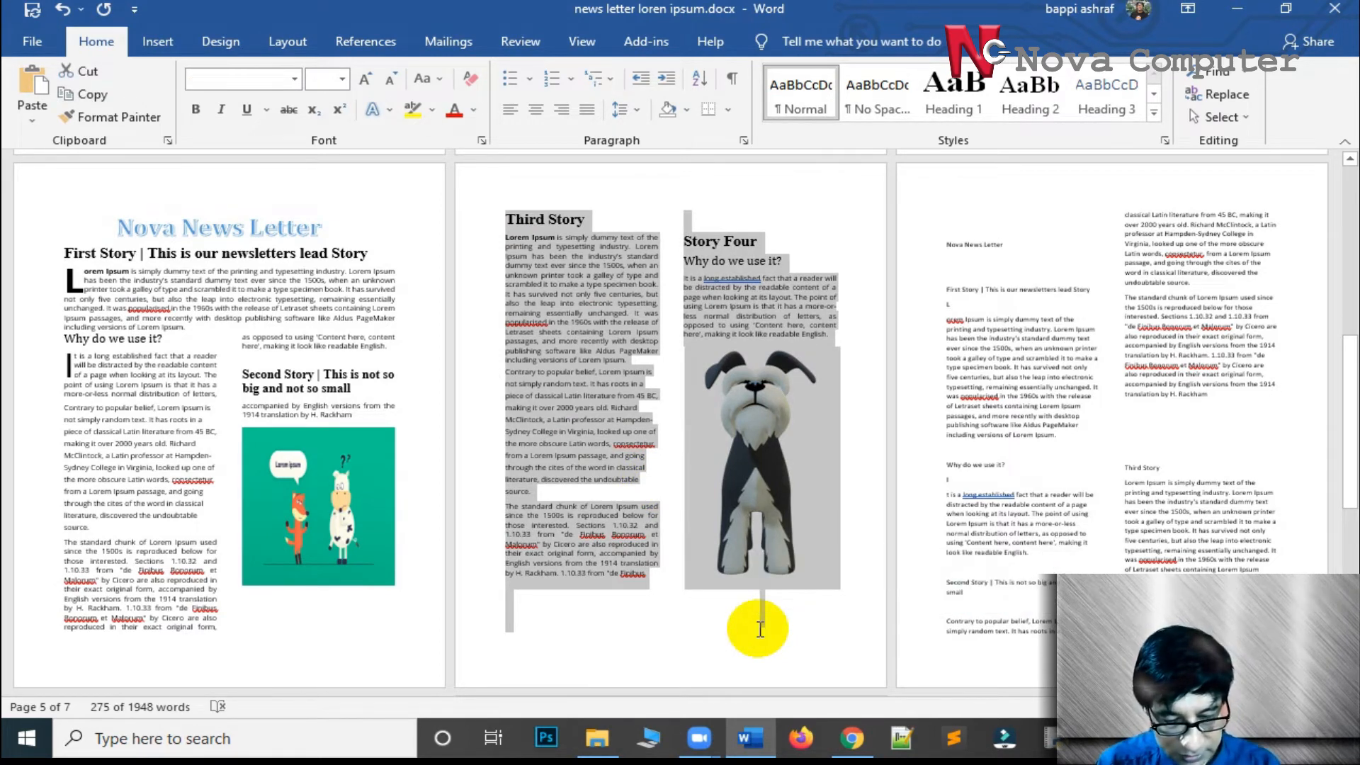
right_click(596, 300)
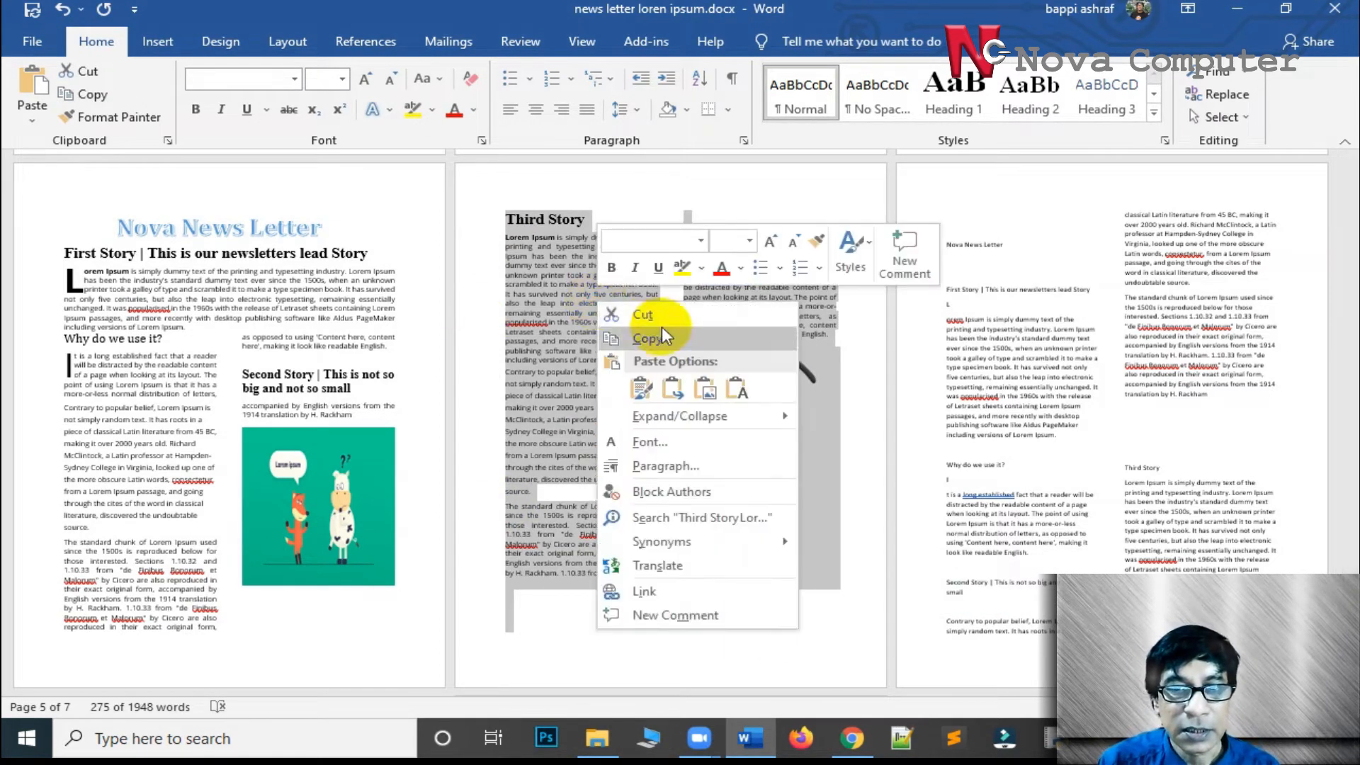
click(623, 306)
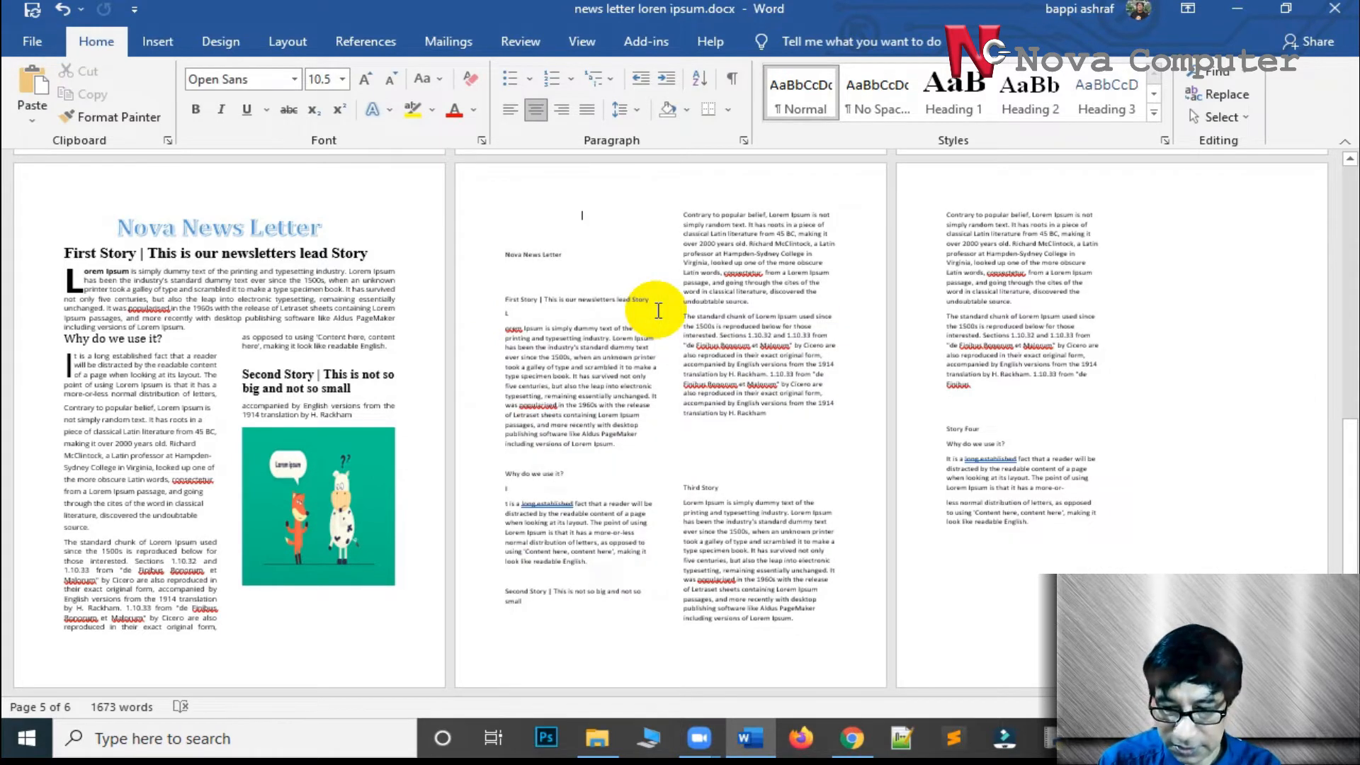
Remove the empty line above the plain-text title and paste the cut newsletter page at the start of the page after it
key(Delete)
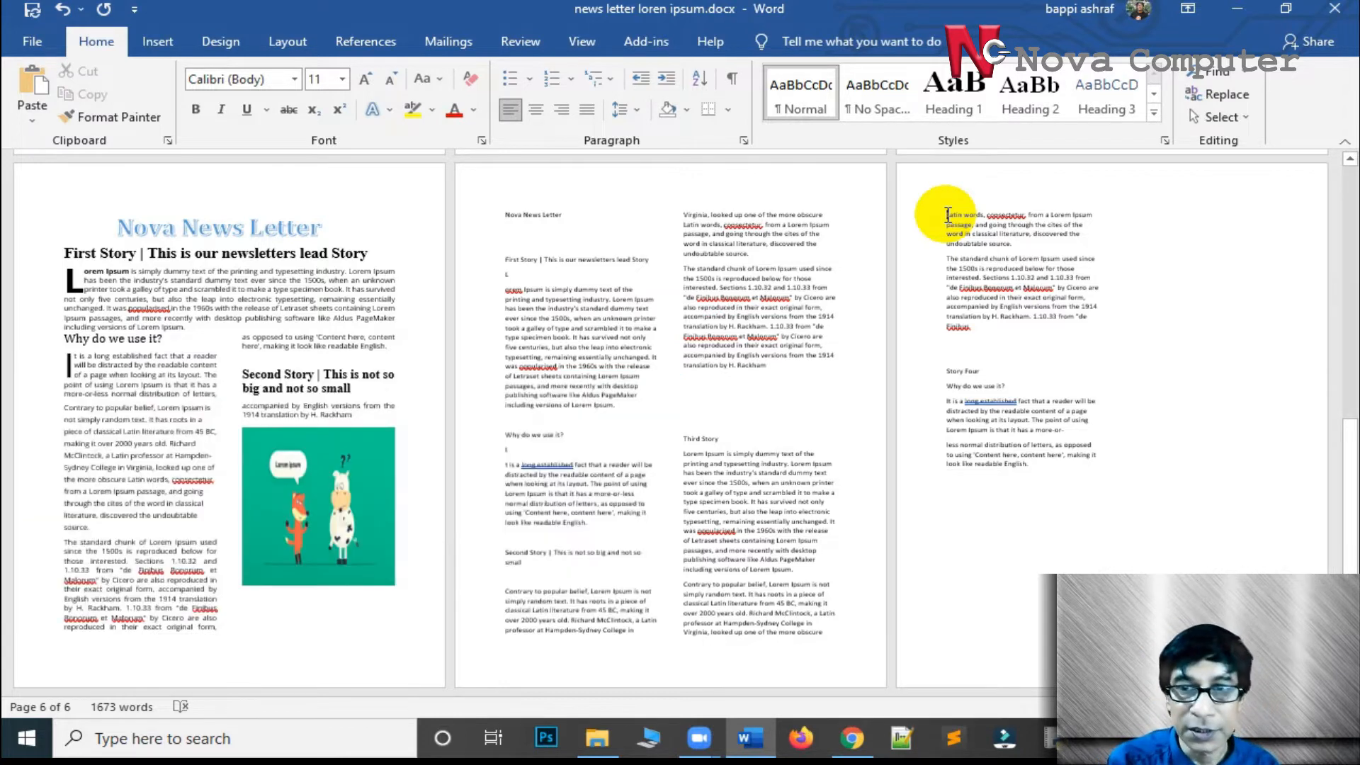
key(ctrl+v)
scroll(948, 215, up, 3)
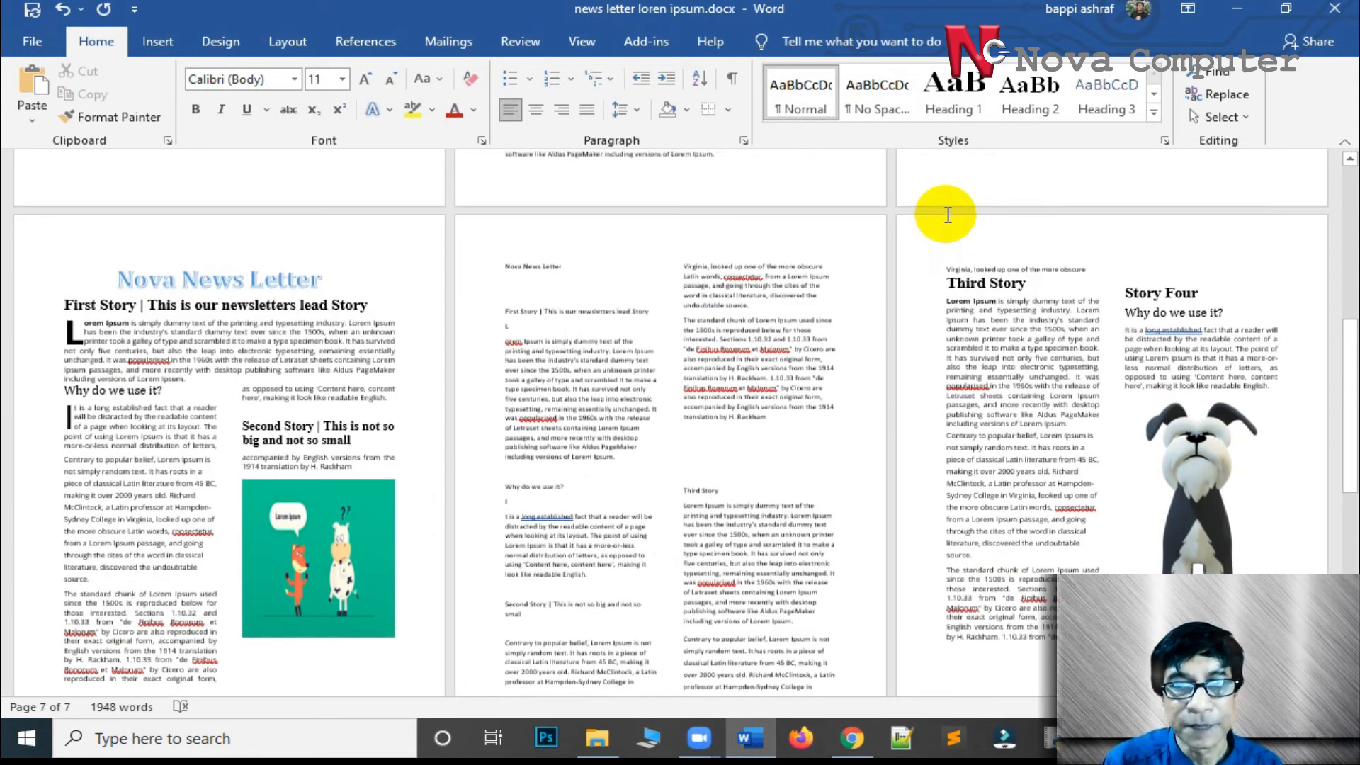
scroll(714, 357, down, 2)
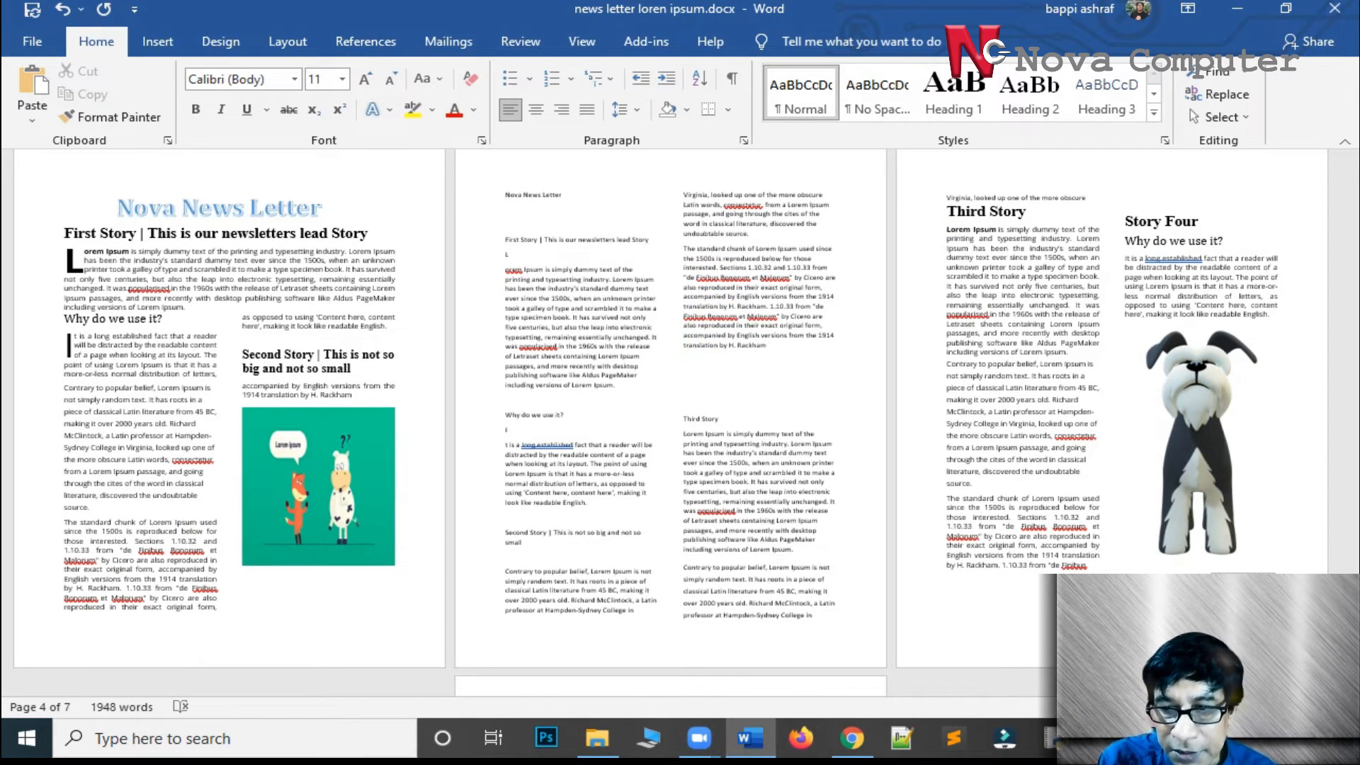
Delete the plain text from "Why do we use it?" through "Where can I get some?" on the page before the original newsletter
scroll(671, 423, up, 2)
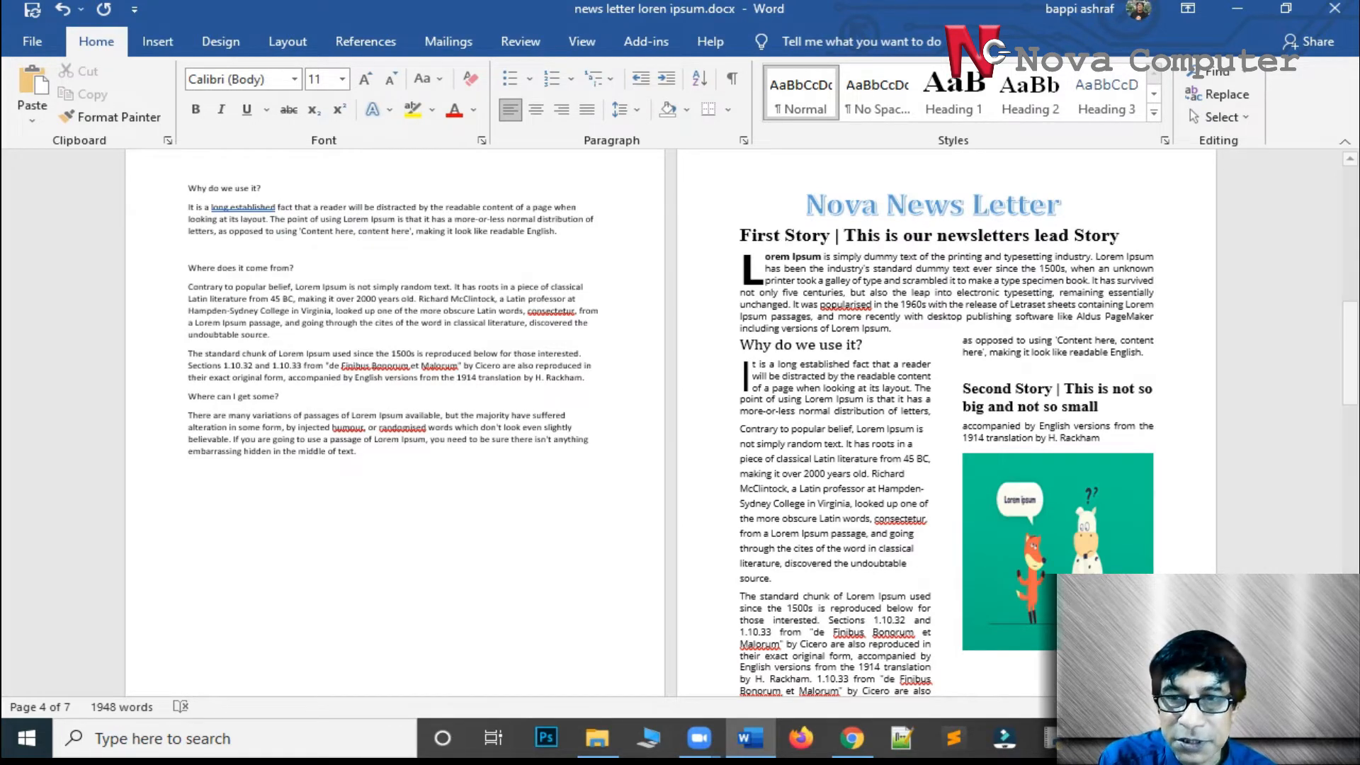
scroll(671, 423, up, 2)
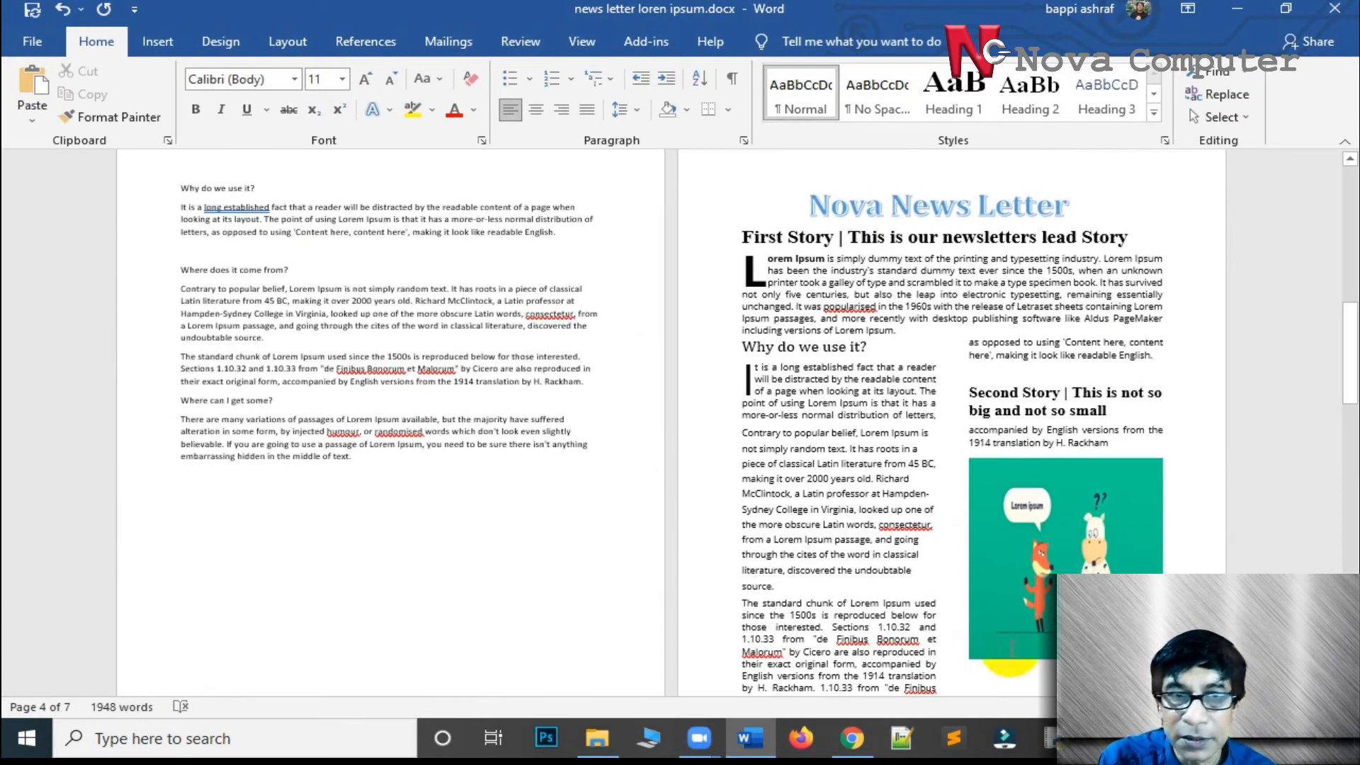
drag(182, 182, 416, 479)
key(Delete)
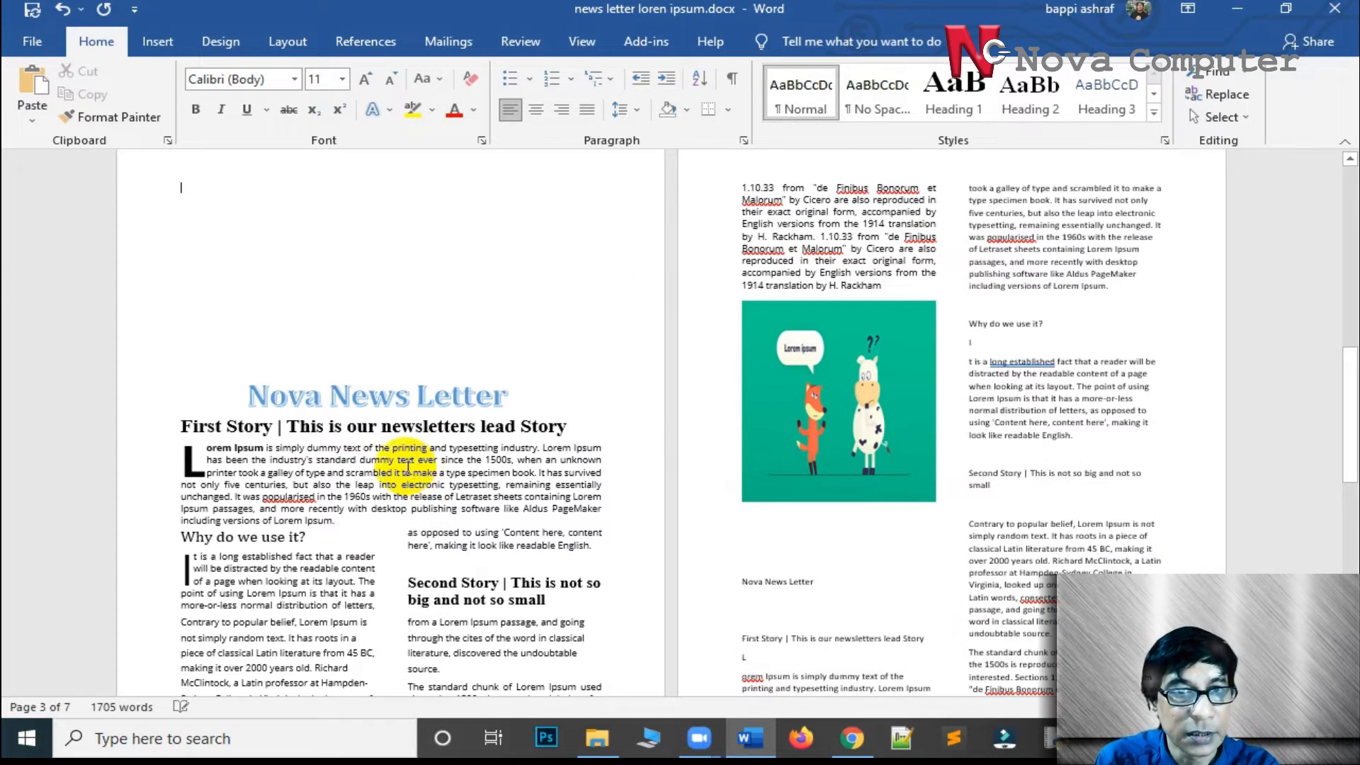
Delete the empty lines above the original newsletter so that it moves up beside the plain-text copy
key(Delete)
key(Delete)
key(Delete)
key(Delete)
key(Delete)
key(Delete)
key(Delete)
key(Delete)
key(Delete)
key(Delete)
key(Delete)
key(Delete)
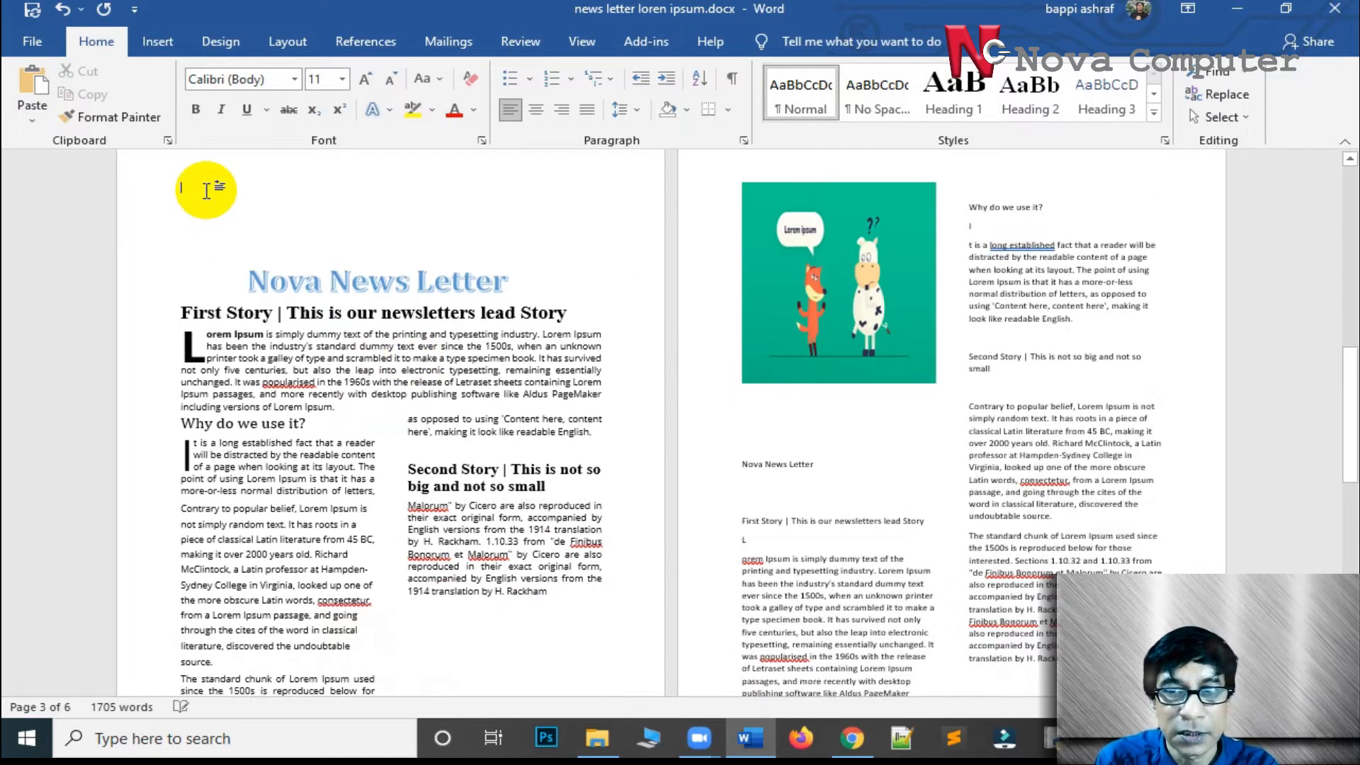
key(Delete)
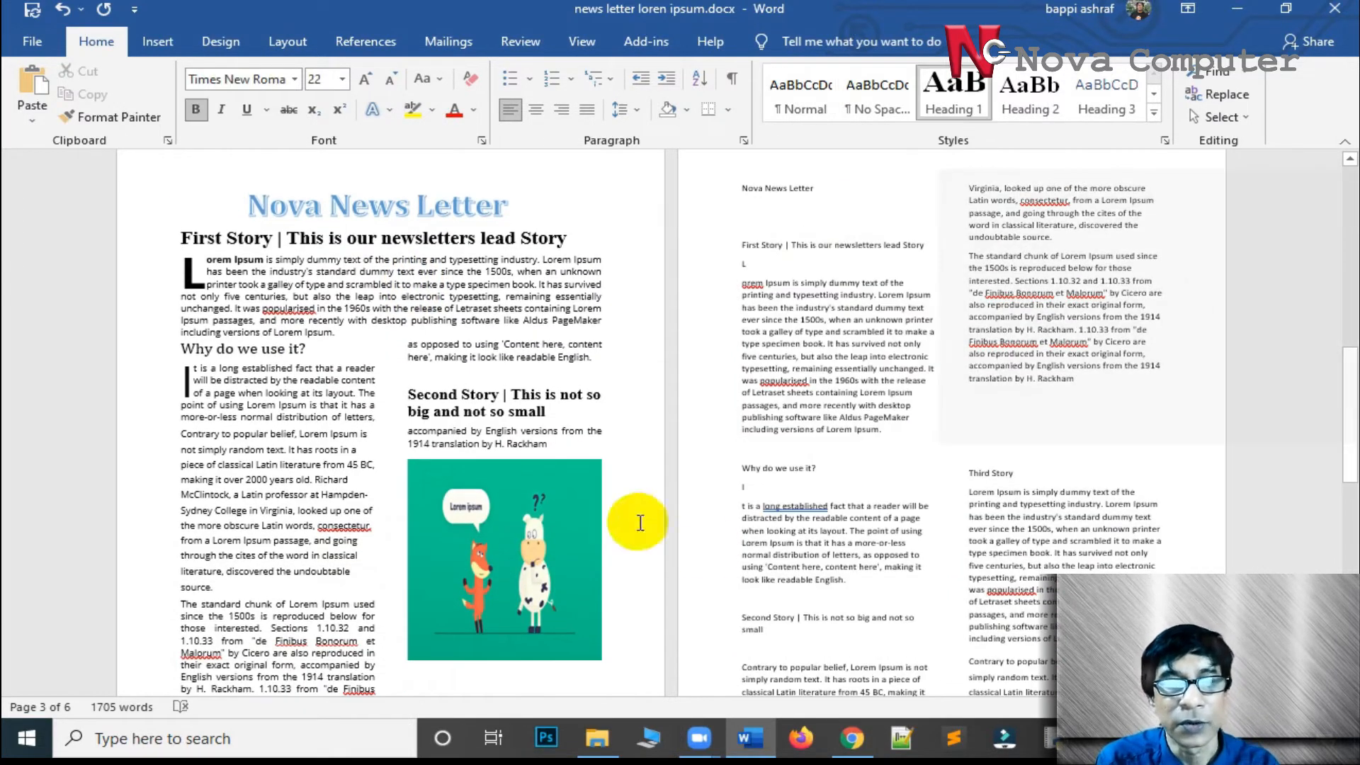
Set the plain-text copy from the "Nova News Letter" title through the first story paragraph in one column
click(374, 205)
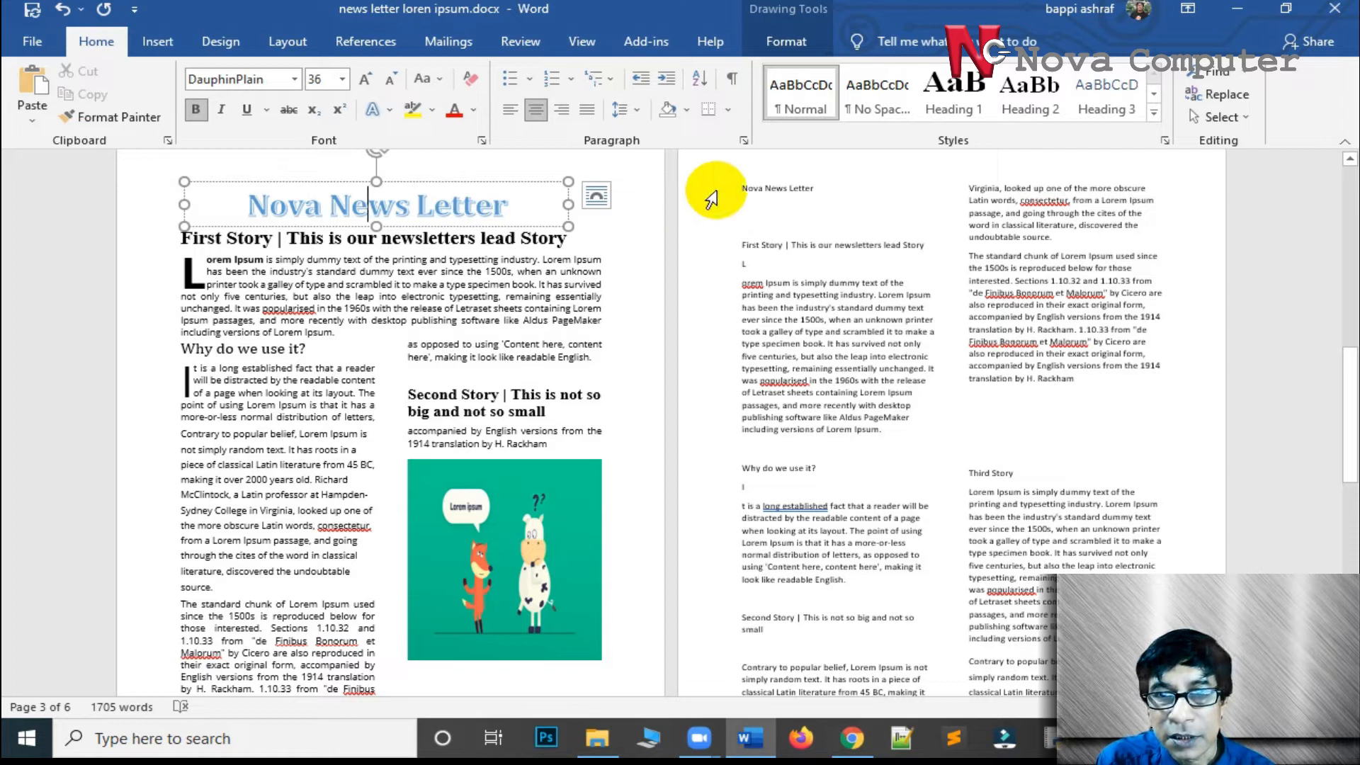
click(752, 242)
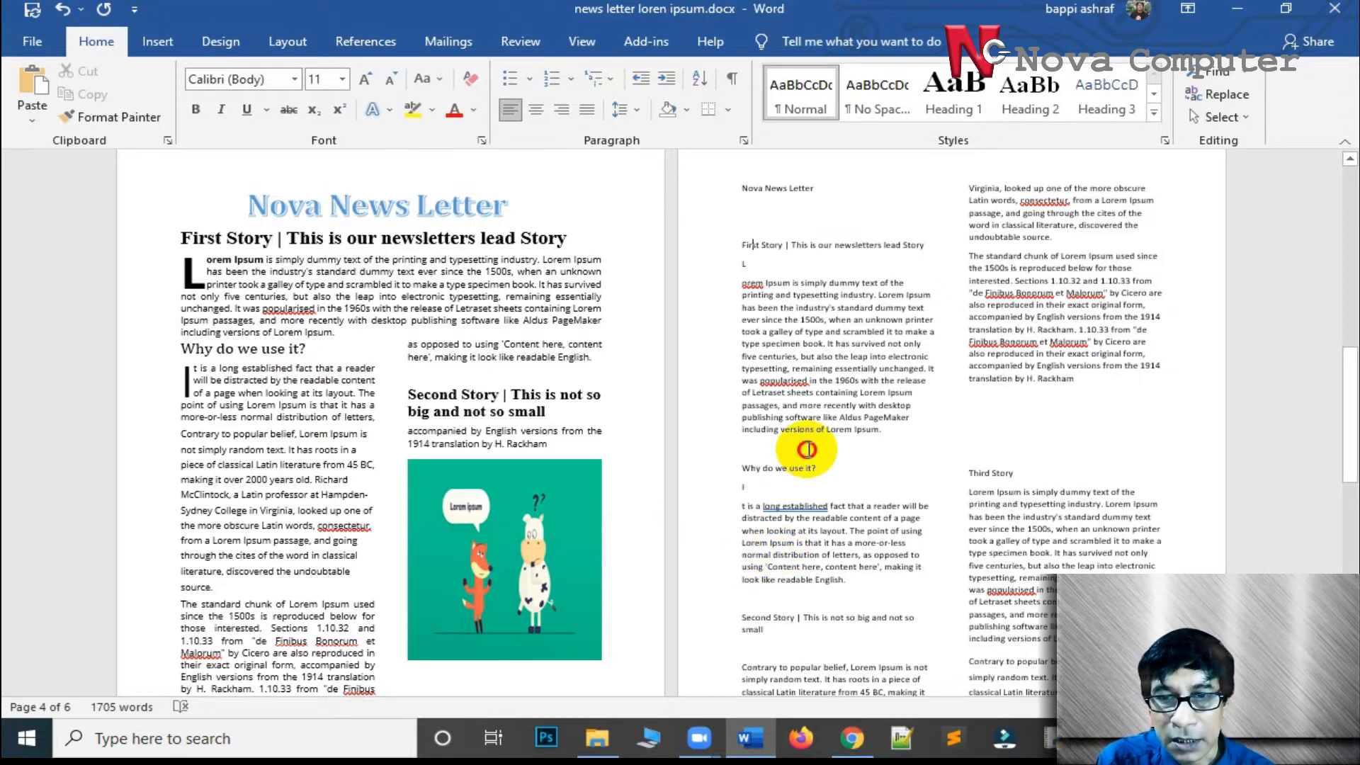
drag(706, 193, 882, 431)
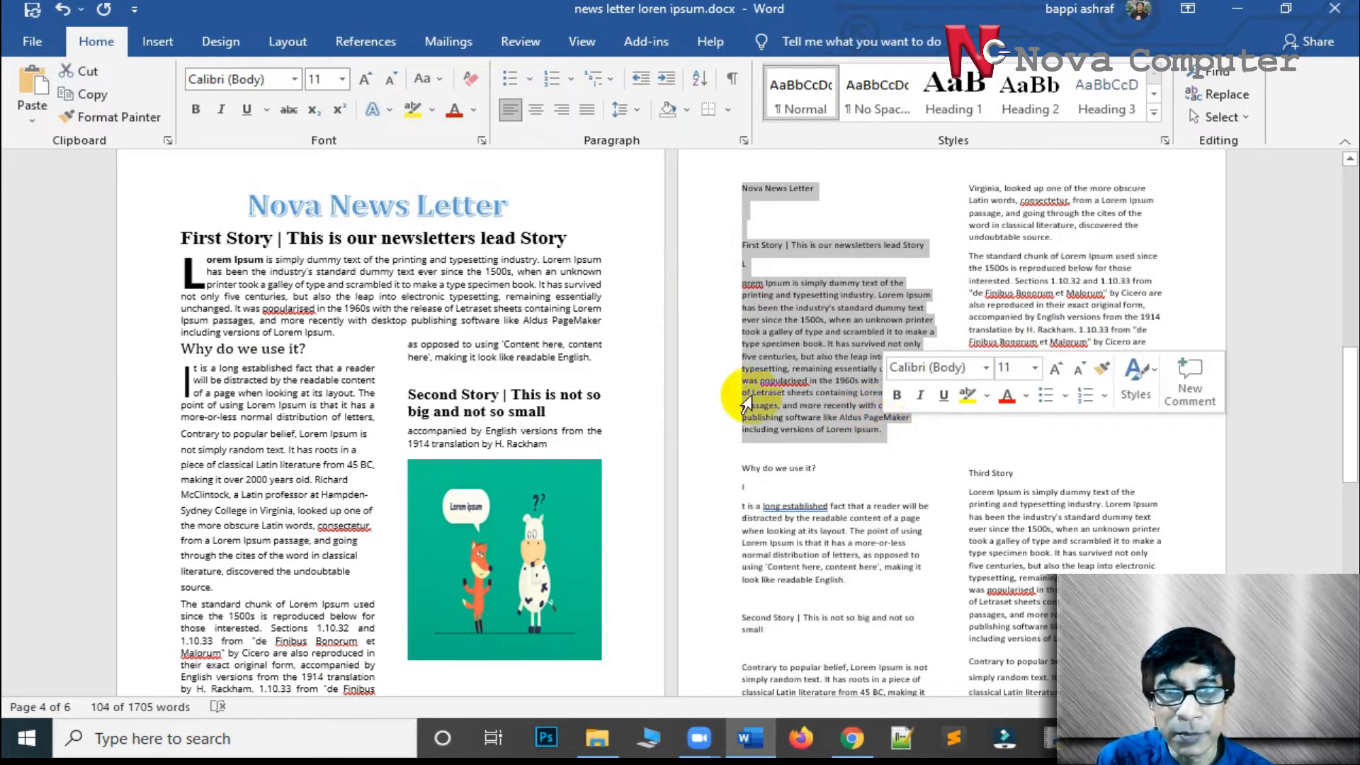
click(282, 40)
click(200, 113)
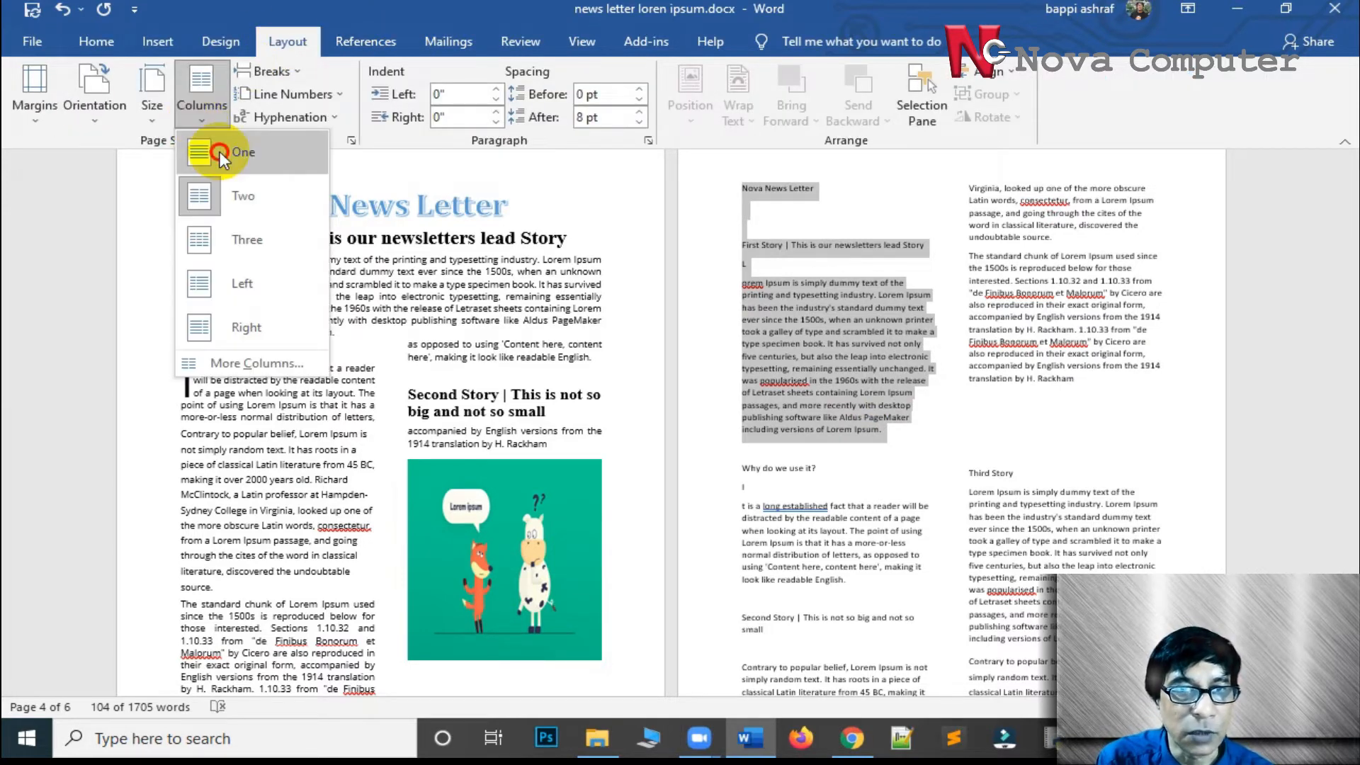
click(220, 152)
Delete the empty lines between the plain-text title and the First Story heading
click(874, 206)
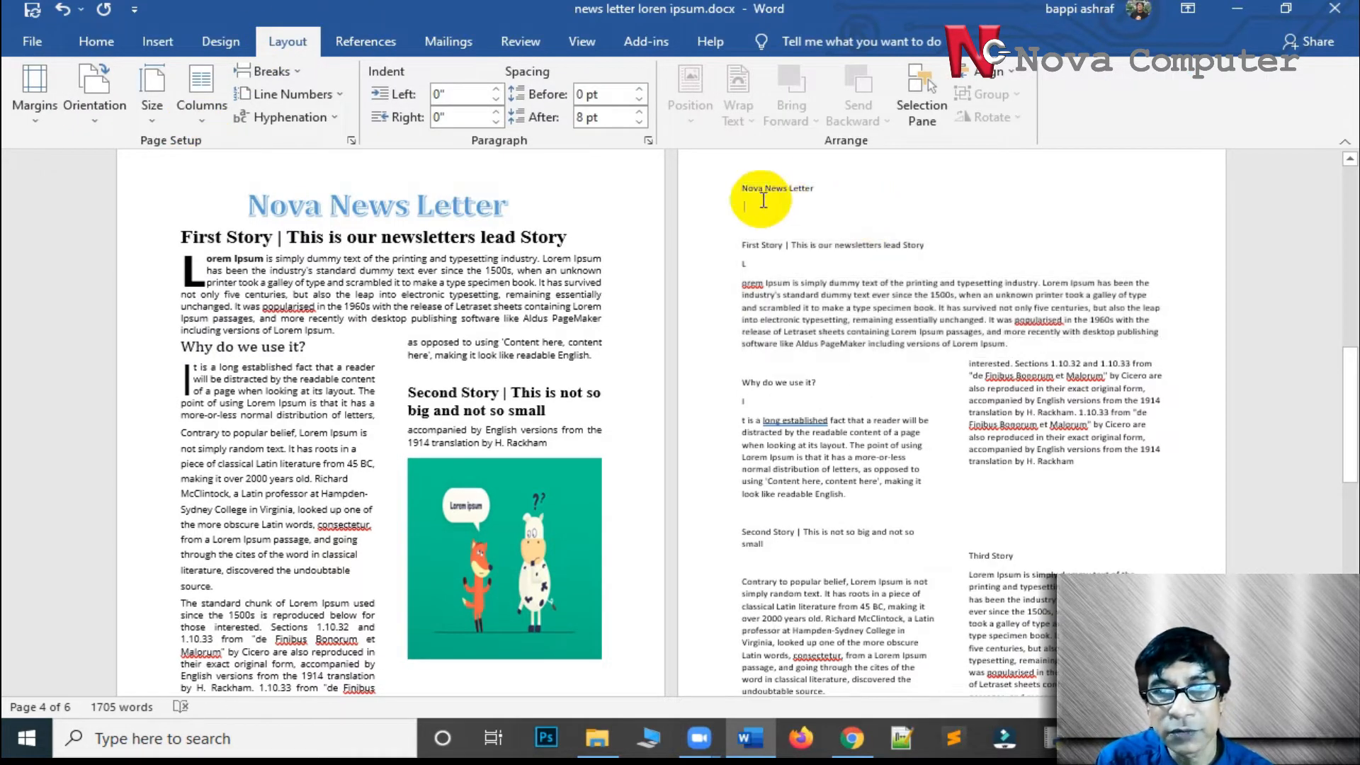
key(Delete)
key(Delete)
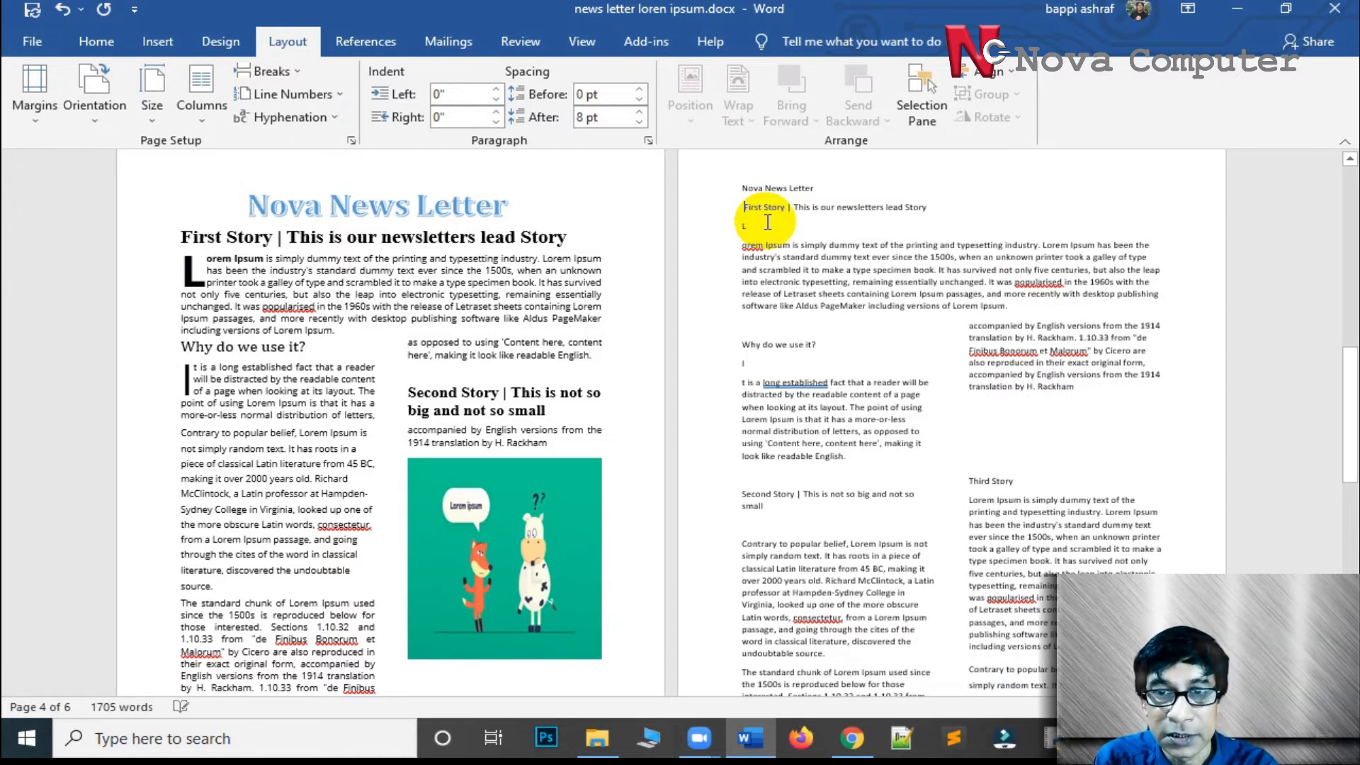
Convert the plain "Nova News Letter" title to WordArt in the solid blue shadowed style
drag(738, 183, 799, 192)
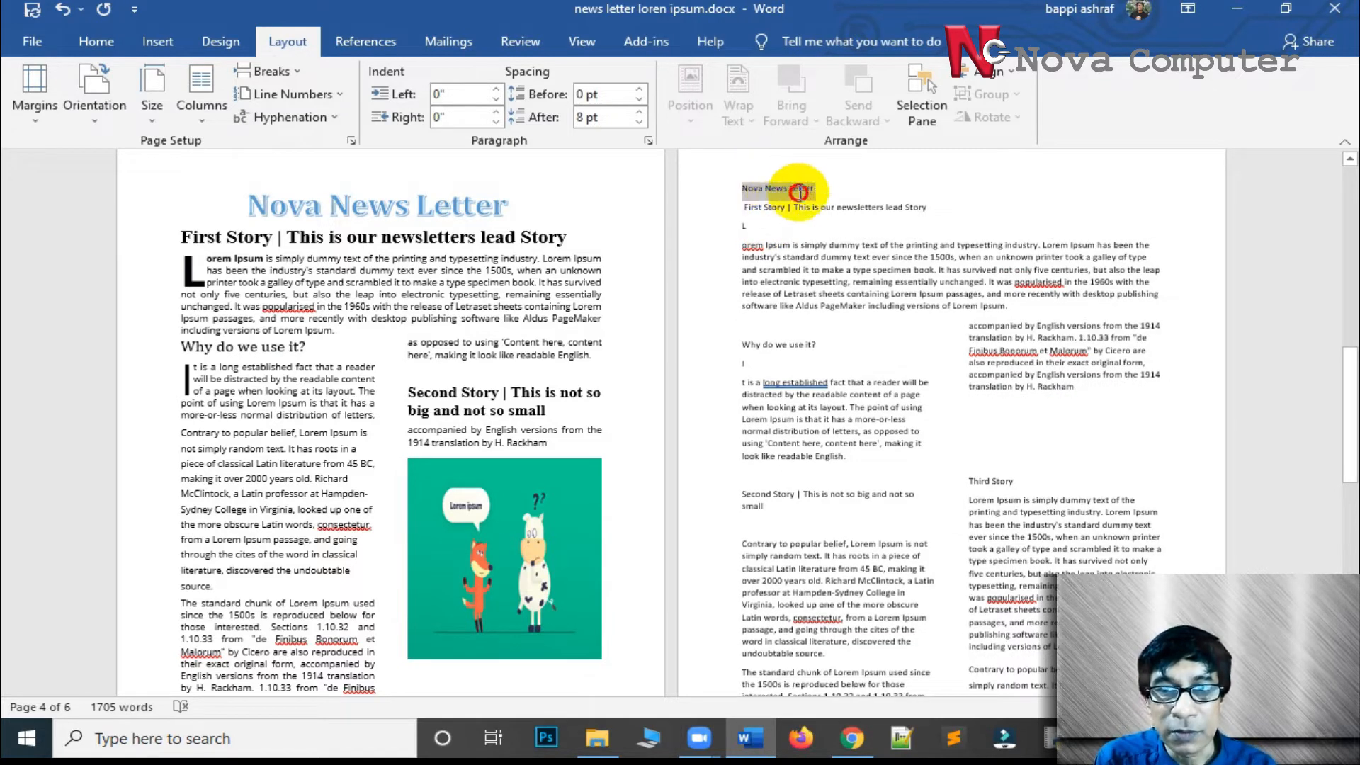
click(157, 41)
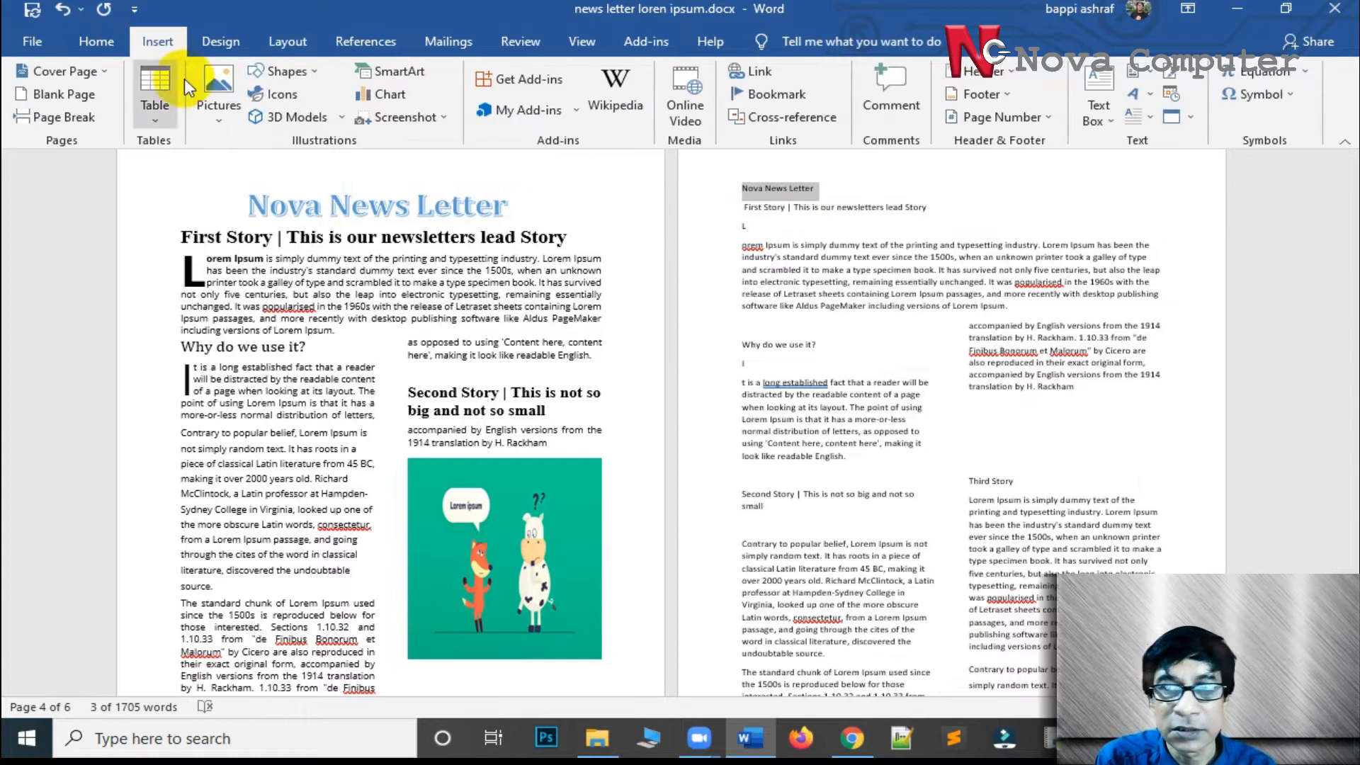
click(1141, 97)
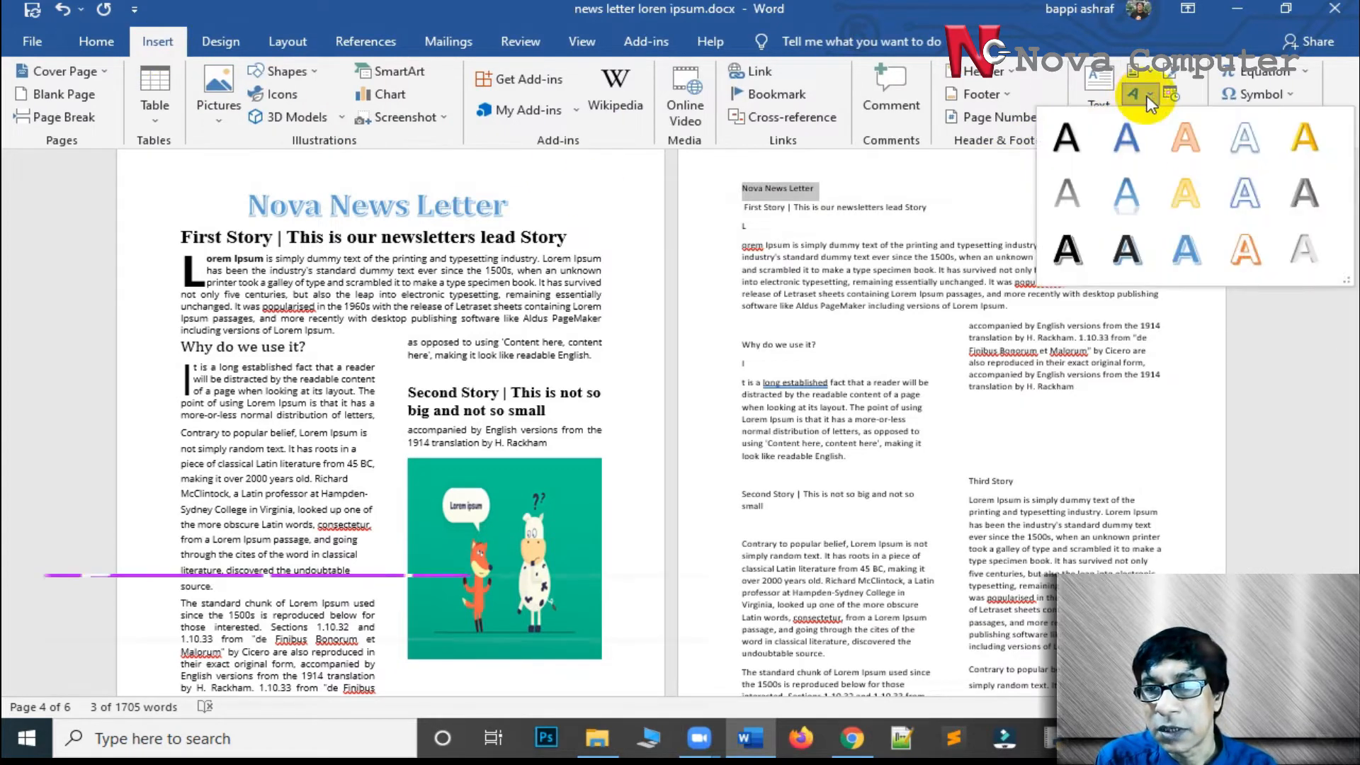
click(1188, 258)
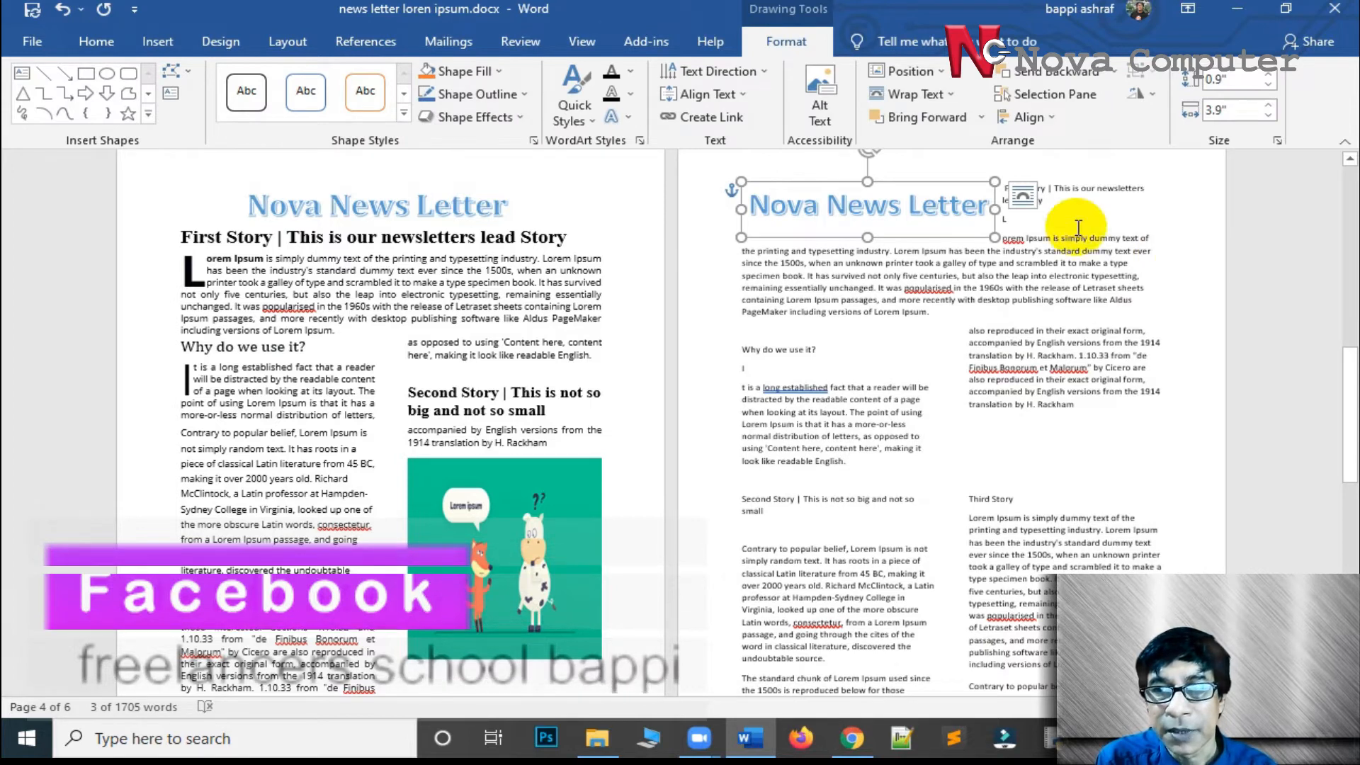
Place the WordArt title in line with text and widen its box to nearly the full text width
click(1024, 198)
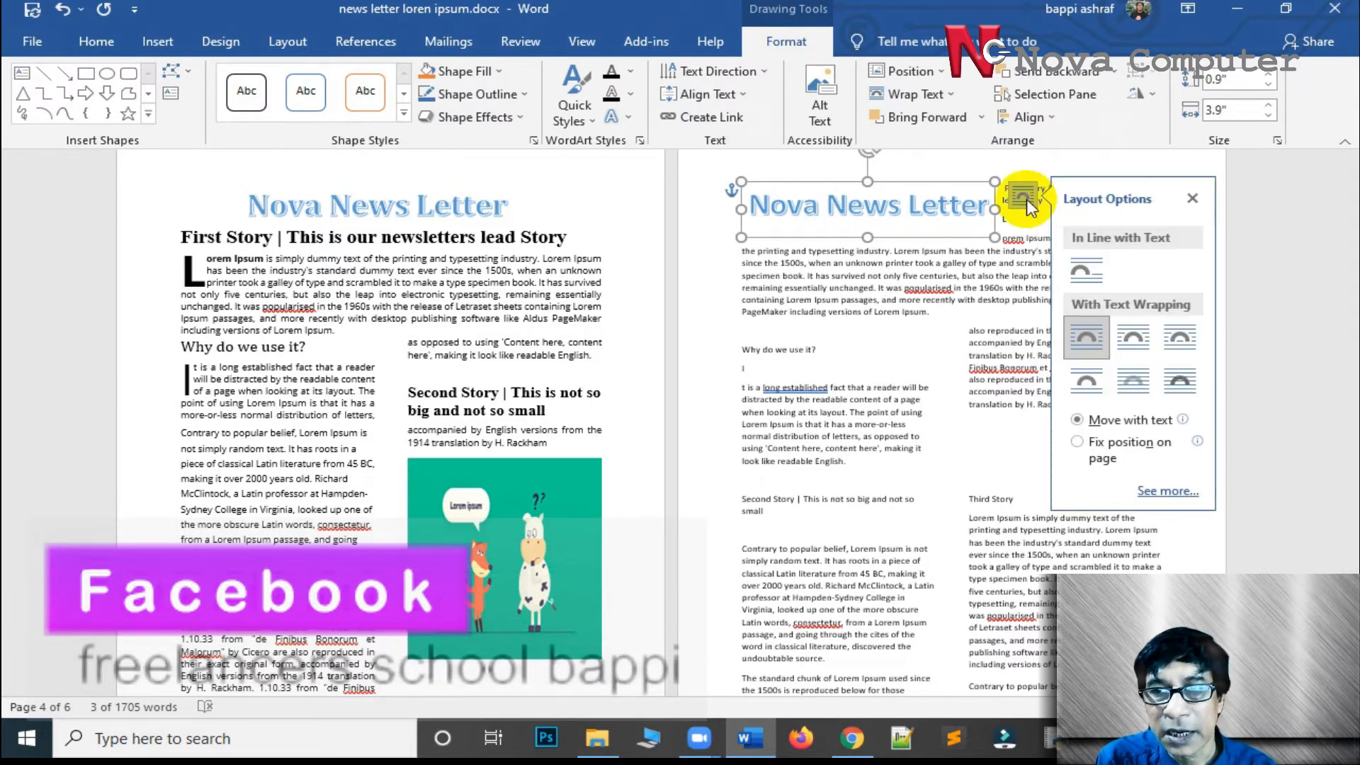
click(1087, 271)
drag(994, 211, 1144, 212)
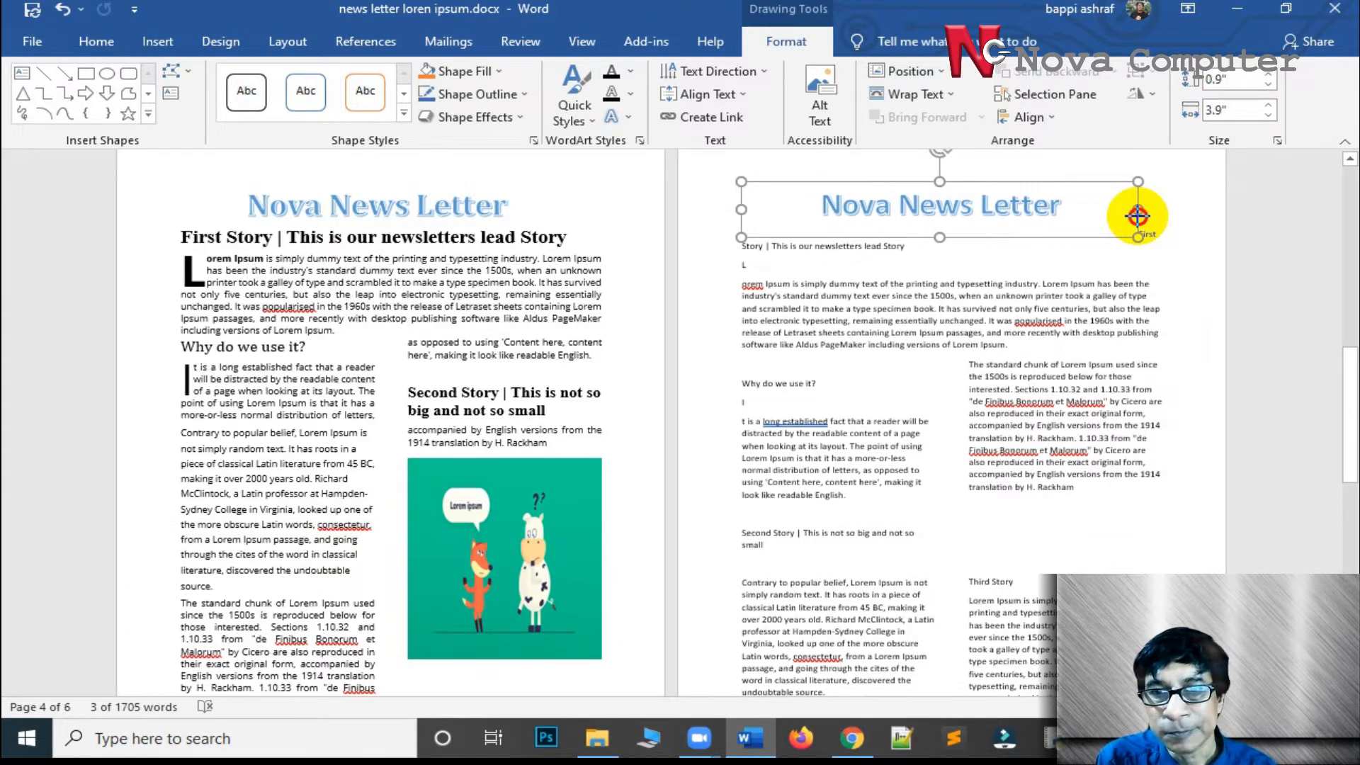
Move the word "First" down from beside the WordArt title so the First Story heading sits on one line
click(1032, 271)
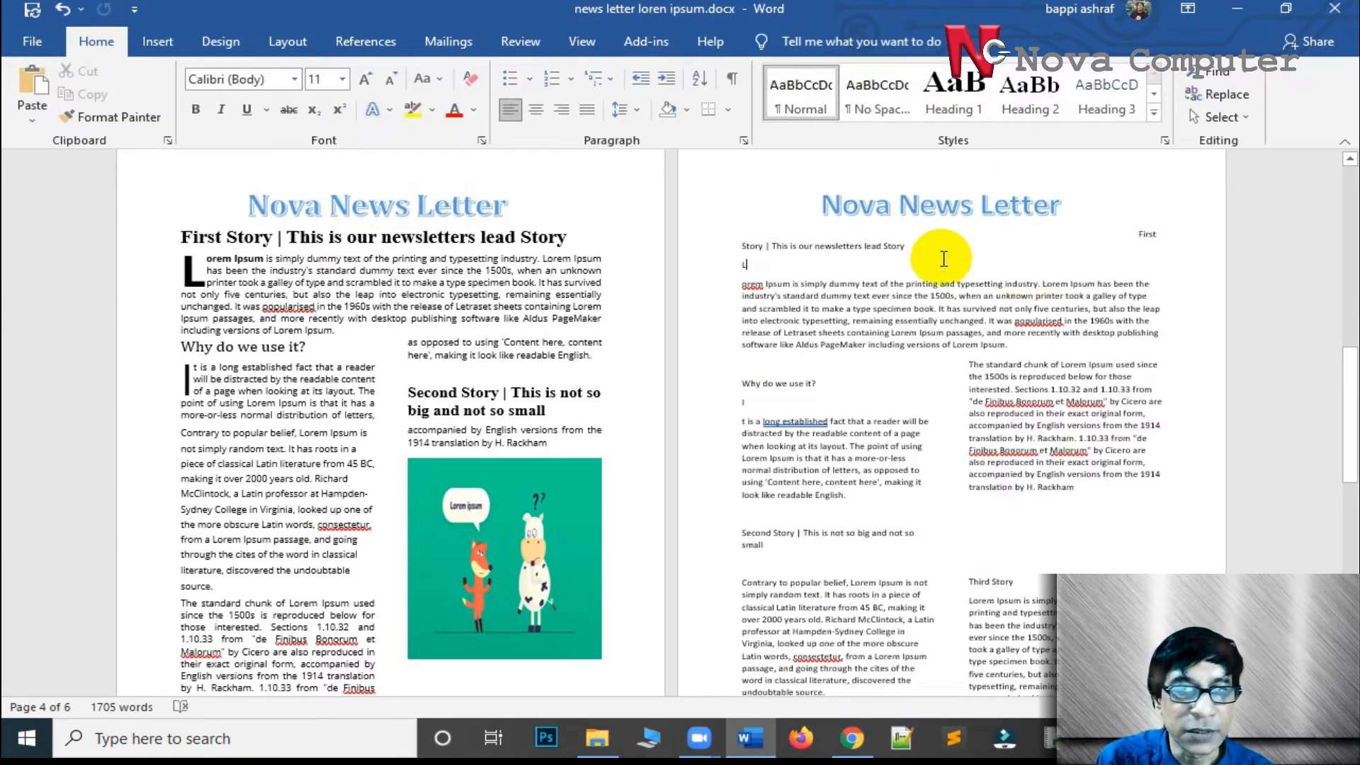
click(805, 267)
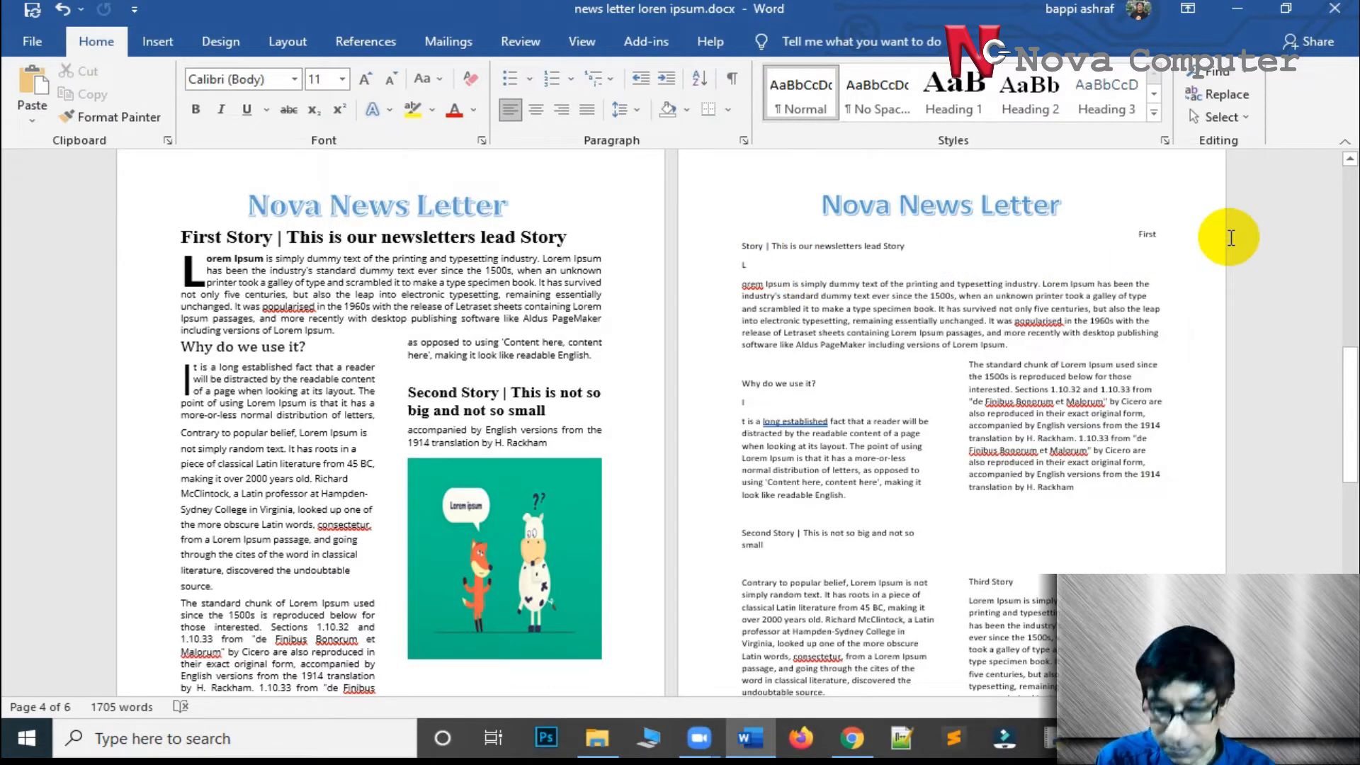
key(ctrl+z)
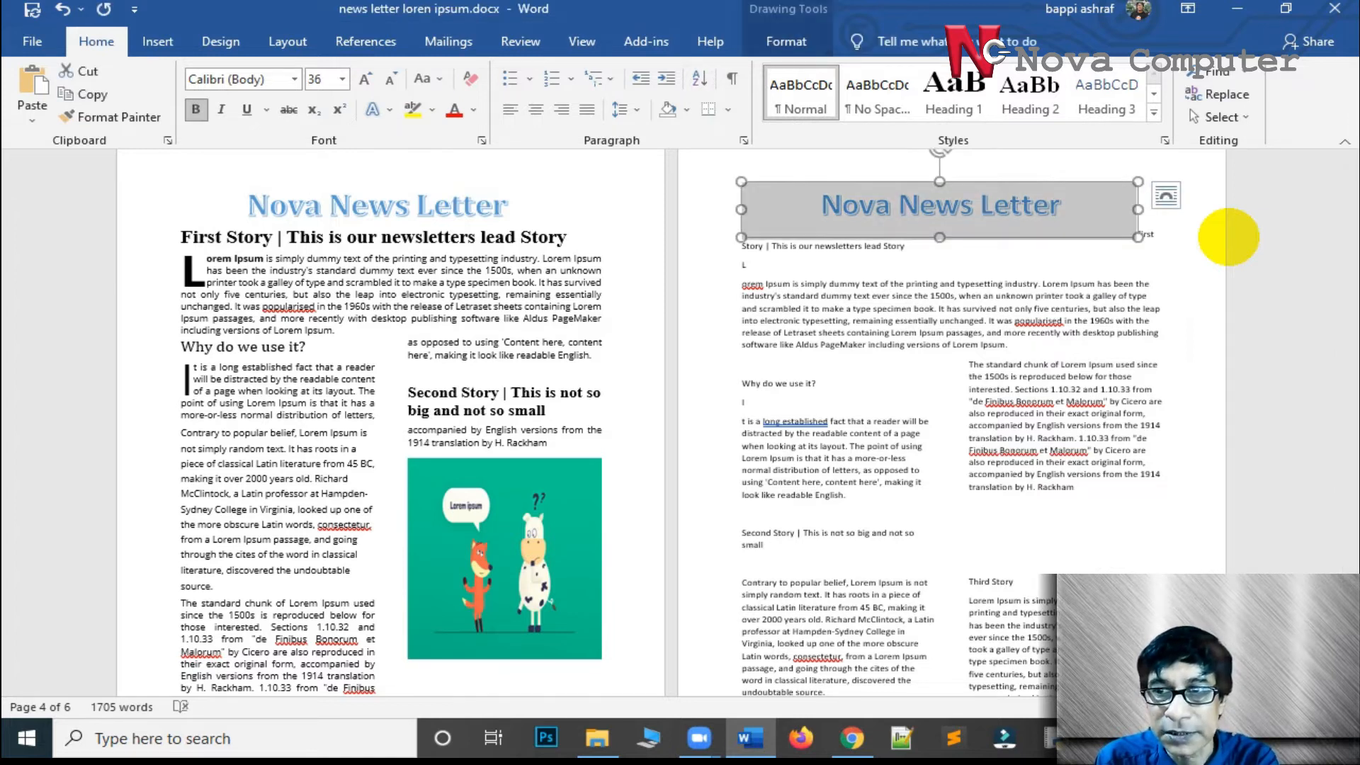
click(1166, 218)
click(1136, 230)
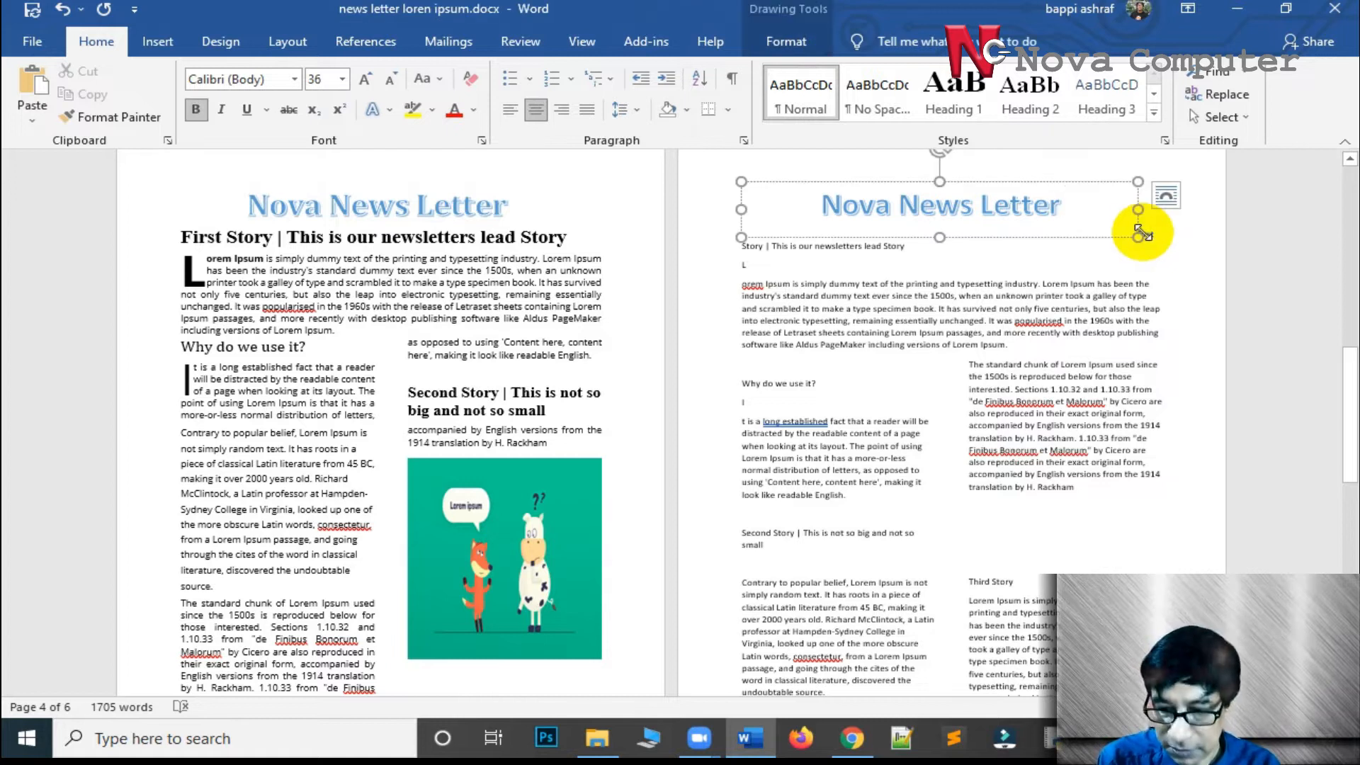
click(1166, 194)
click(1164, 235)
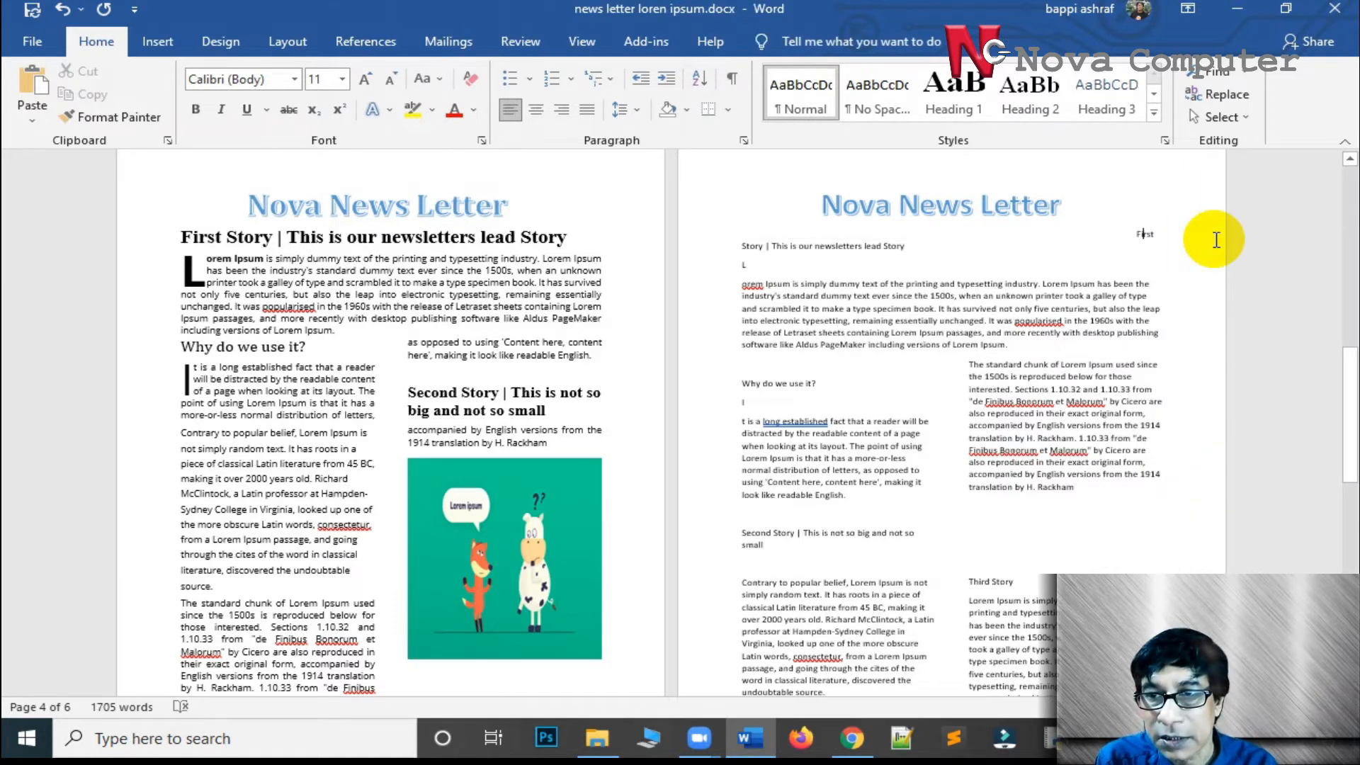
key(Return)
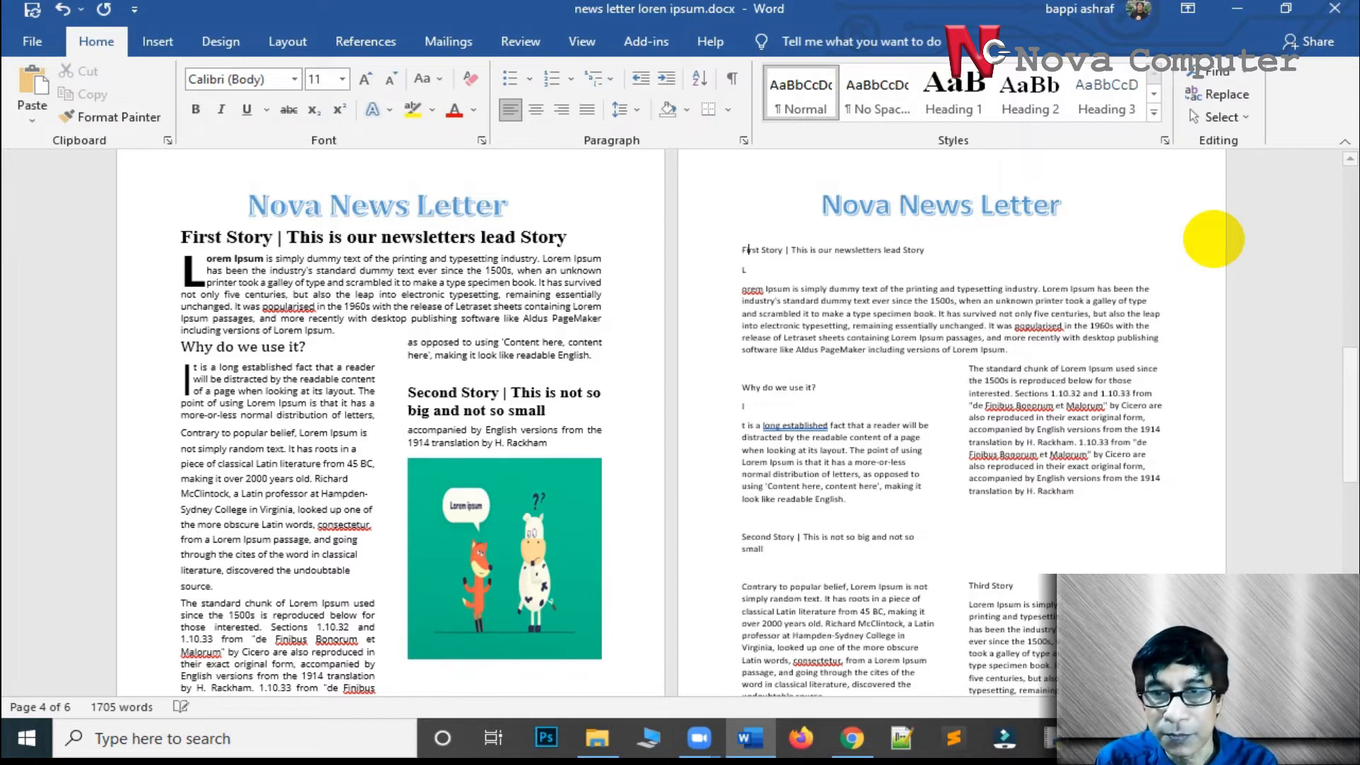
Set the WordArt title's font size to 48
click(874, 209)
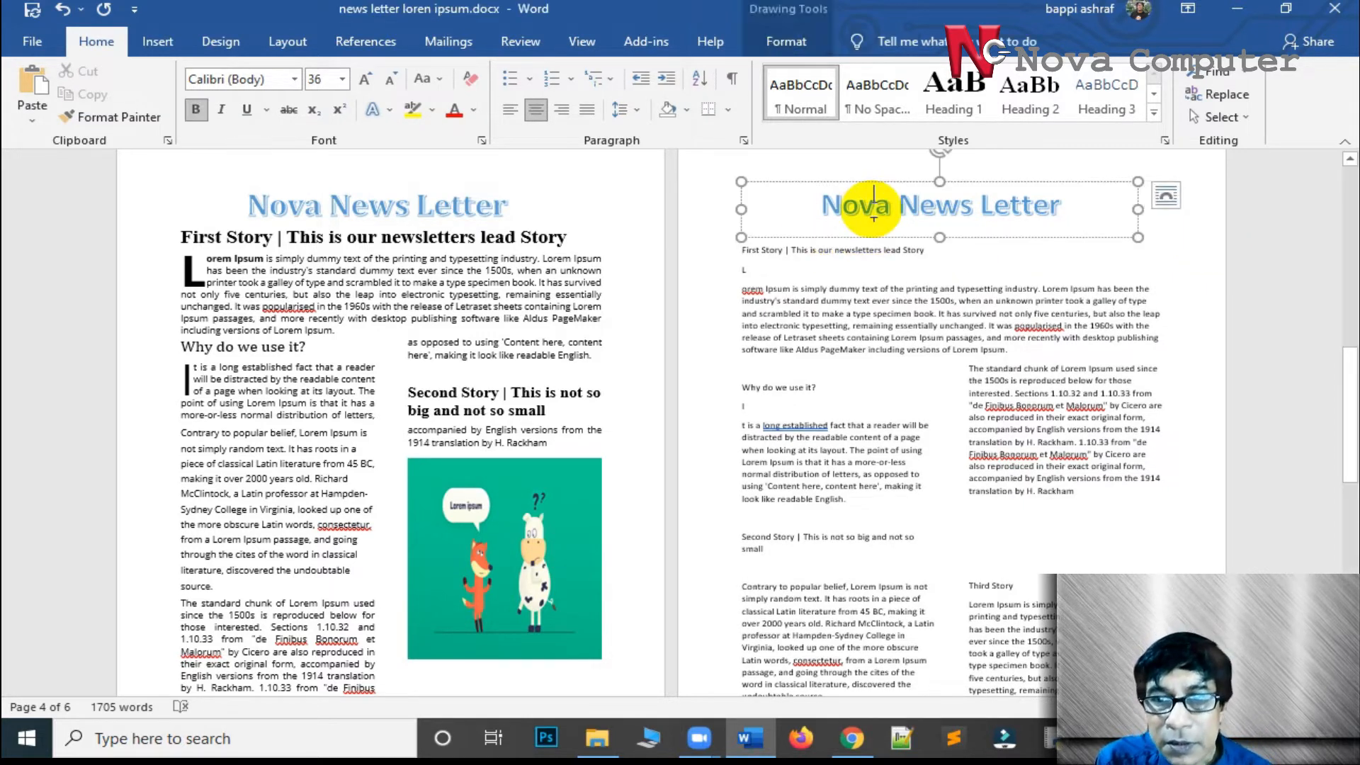
triple_click(873, 210)
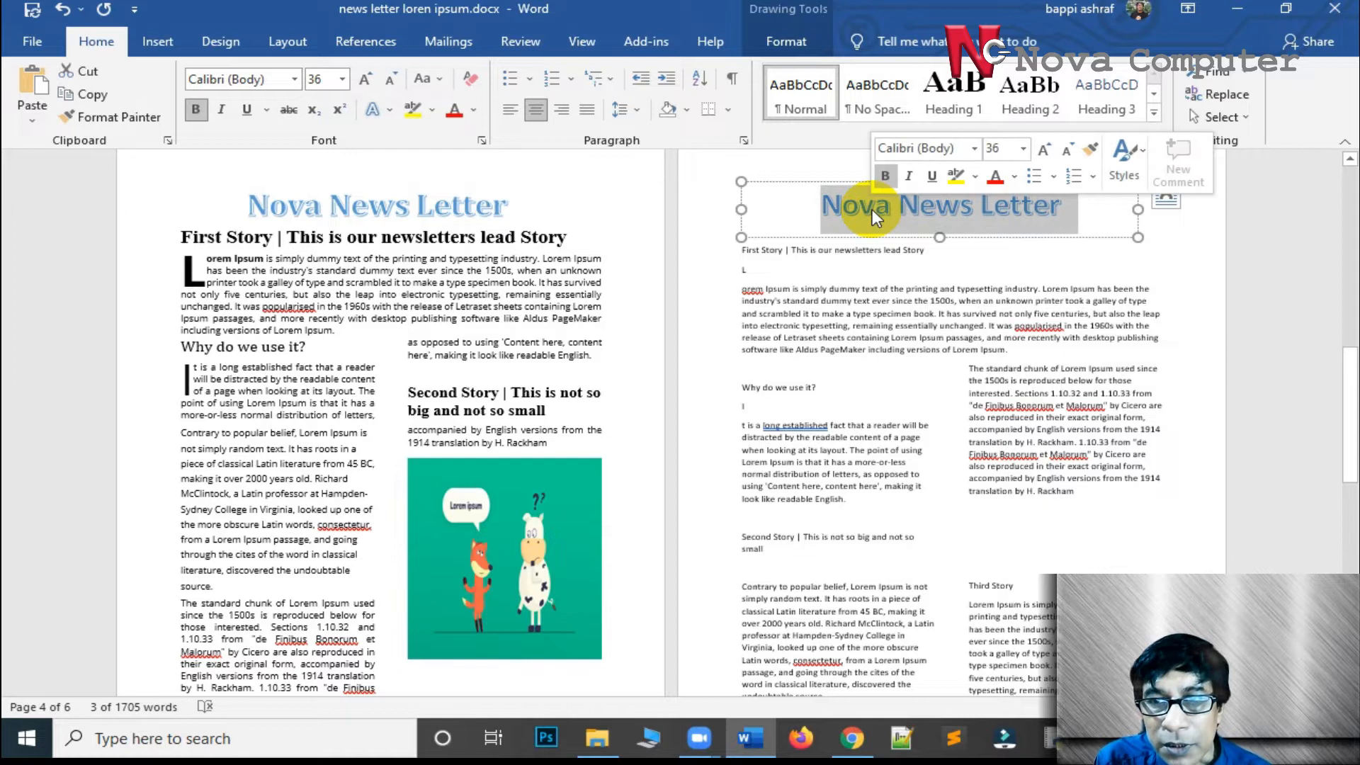
click(1023, 148)
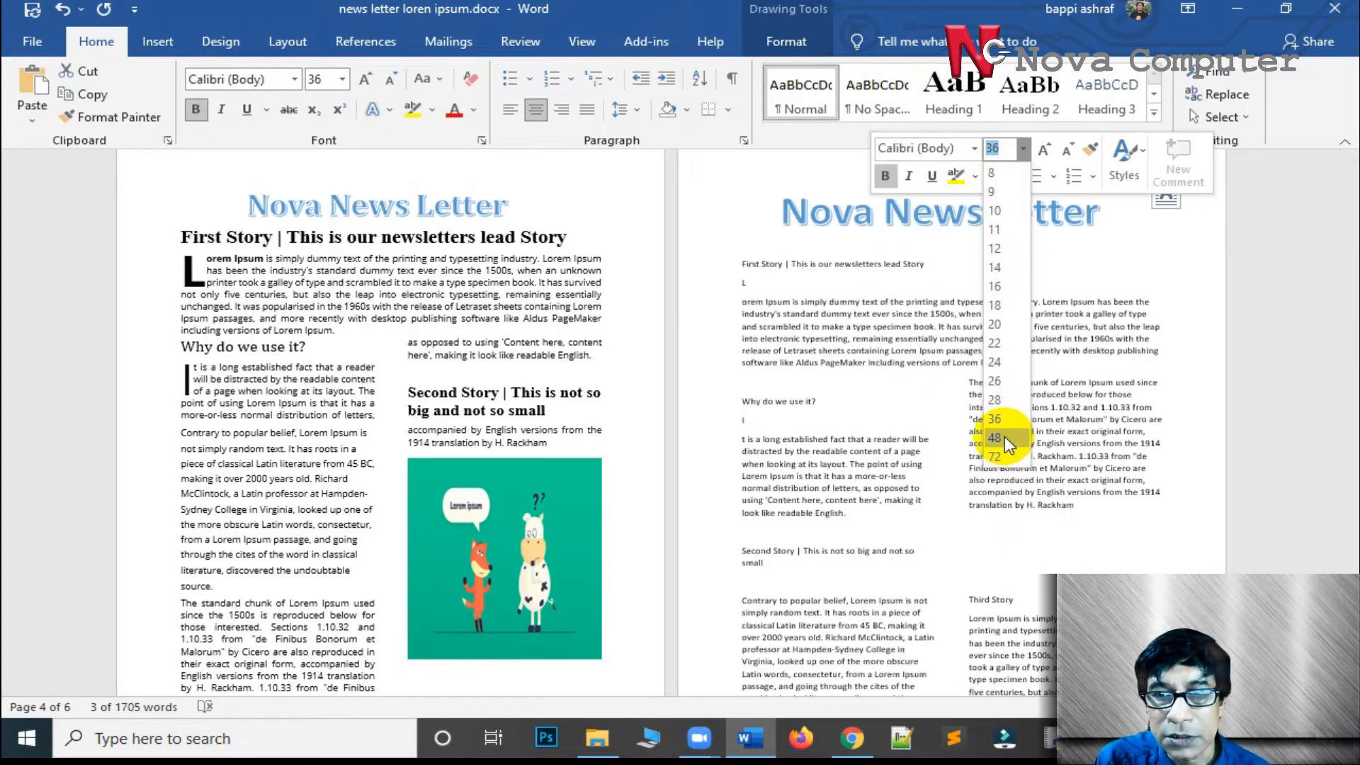
click(1004, 436)
click(1018, 298)
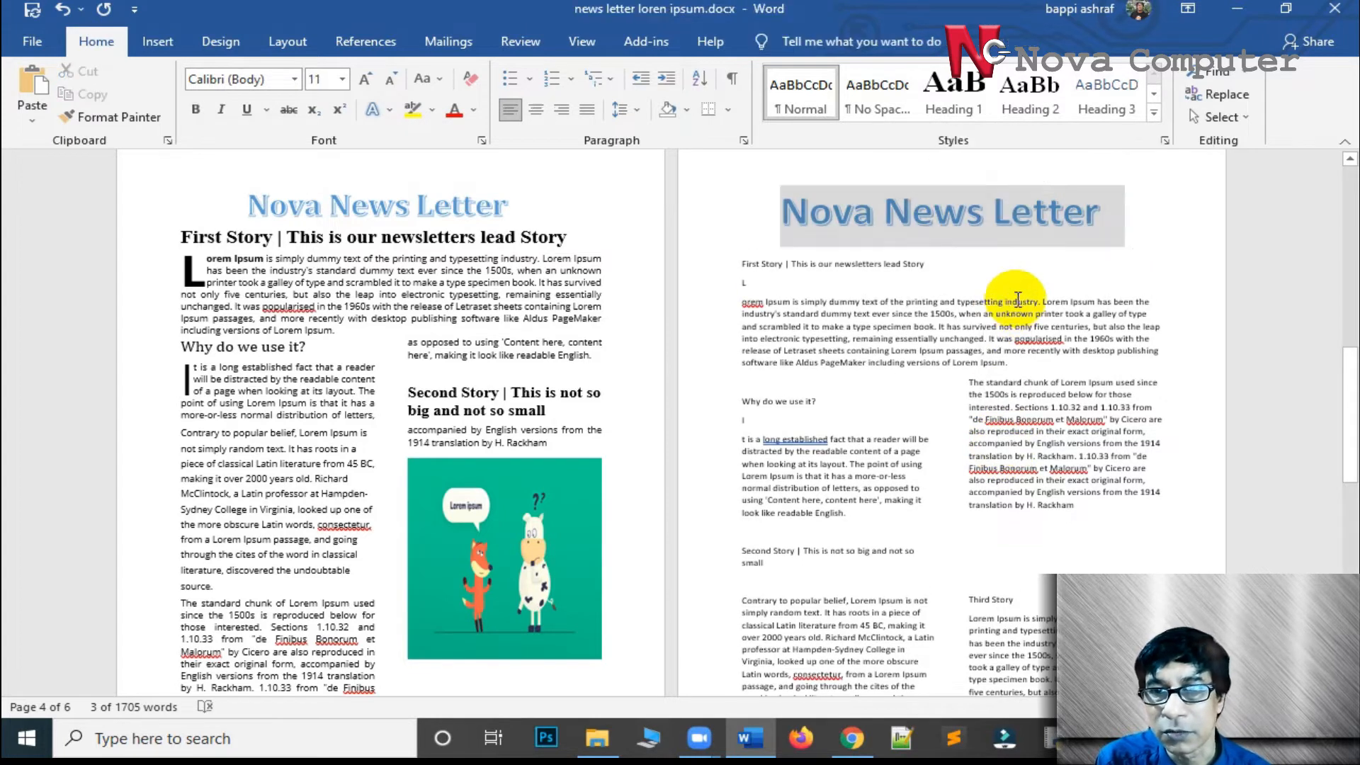
Set the WordArt title's text wrapping to Top and Bottom and widen its box to the full text width
click(976, 207)
click(1164, 197)
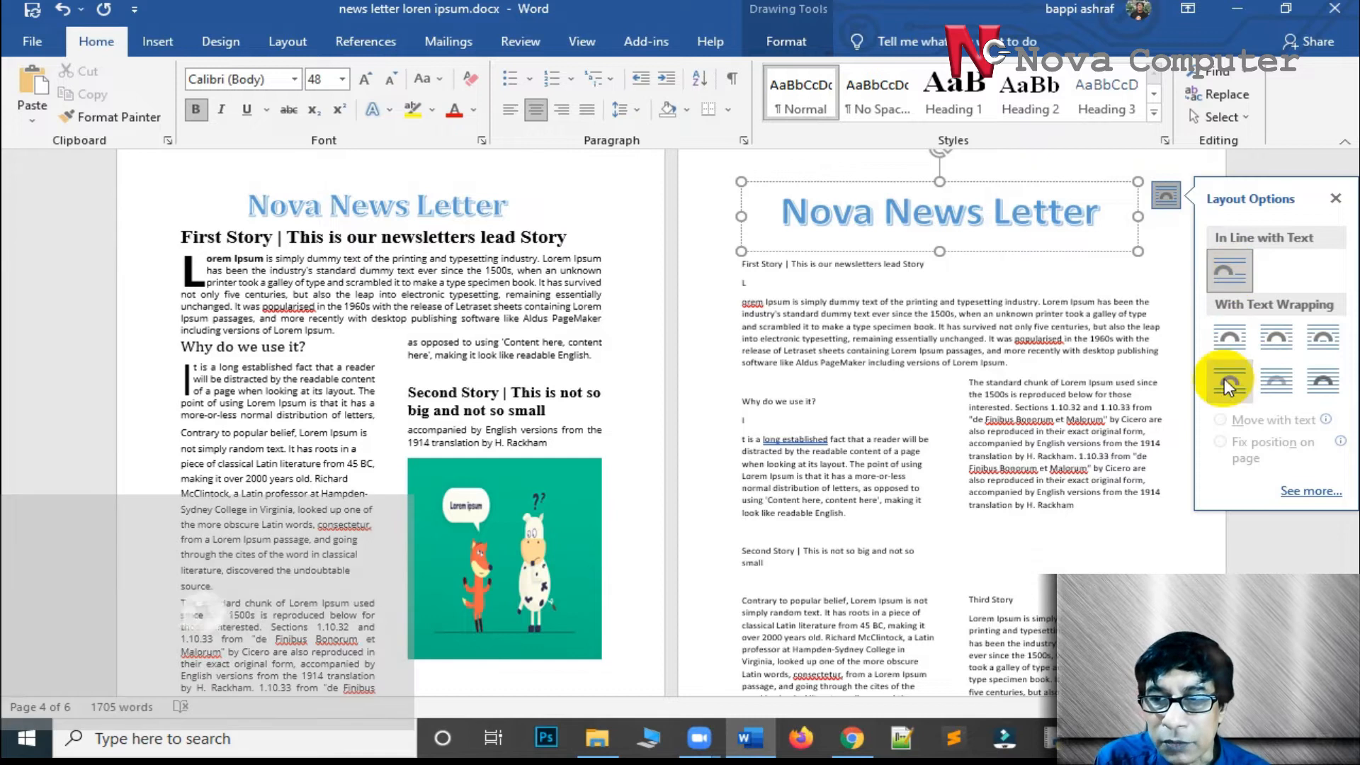
click(1231, 383)
click(1062, 279)
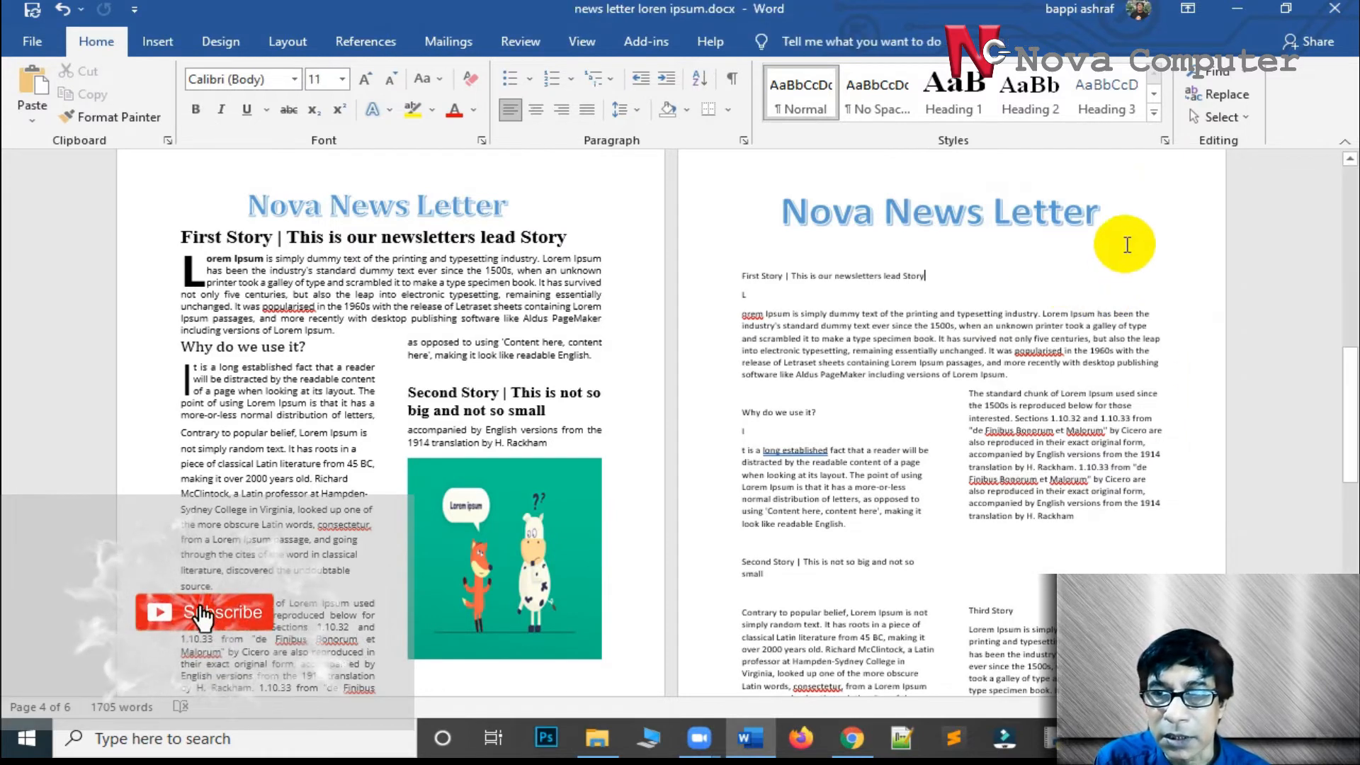
click(1035, 229)
drag(1138, 221, 1174, 221)
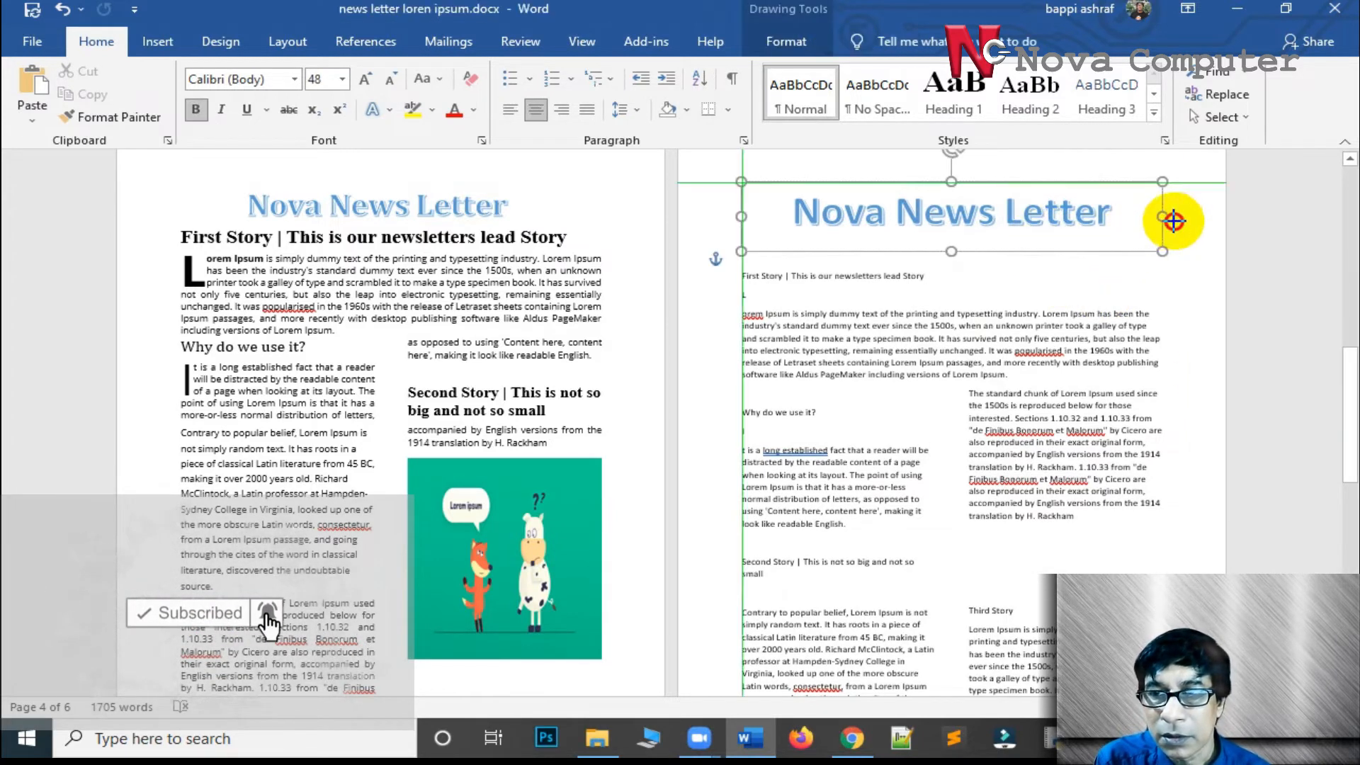
Check the original First Story heading's style and remove the blank line above the First Story heading in the copy
triple_click(809, 278)
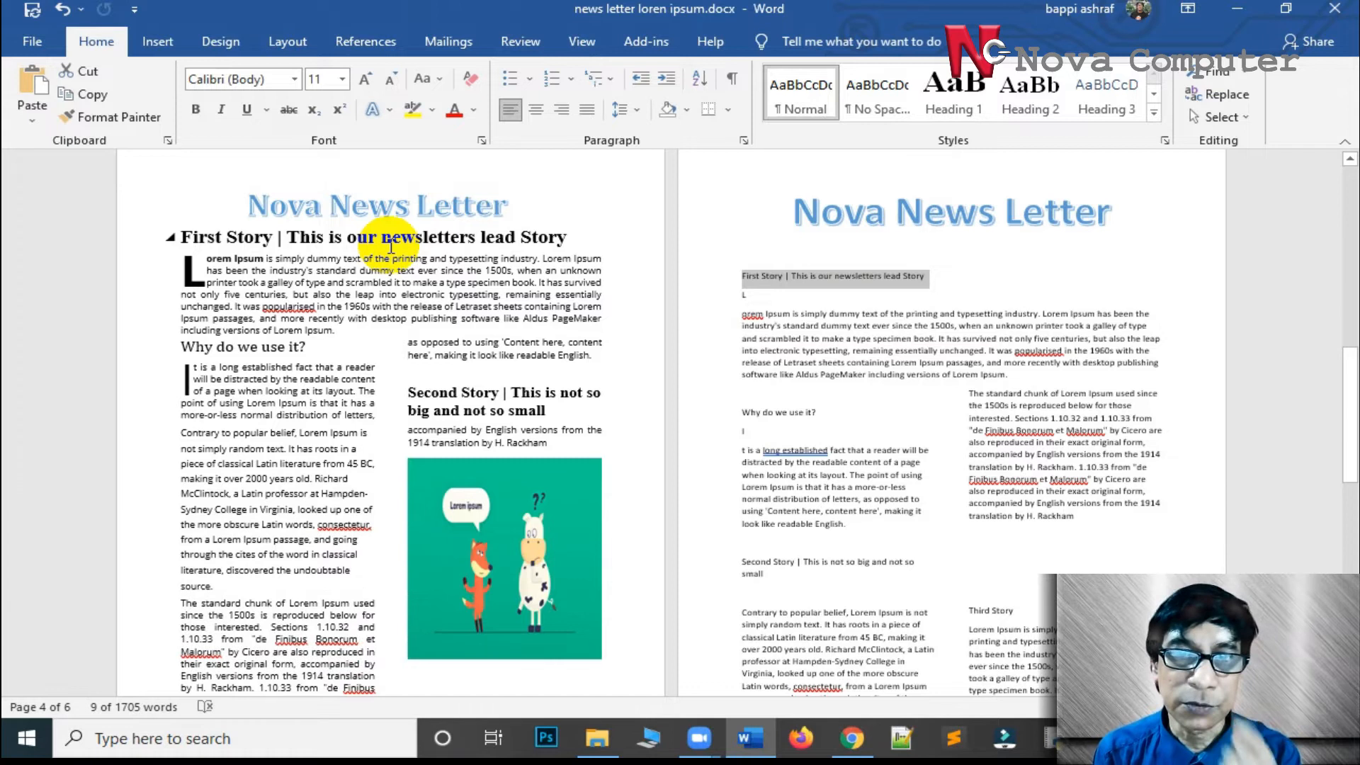
click(390, 239)
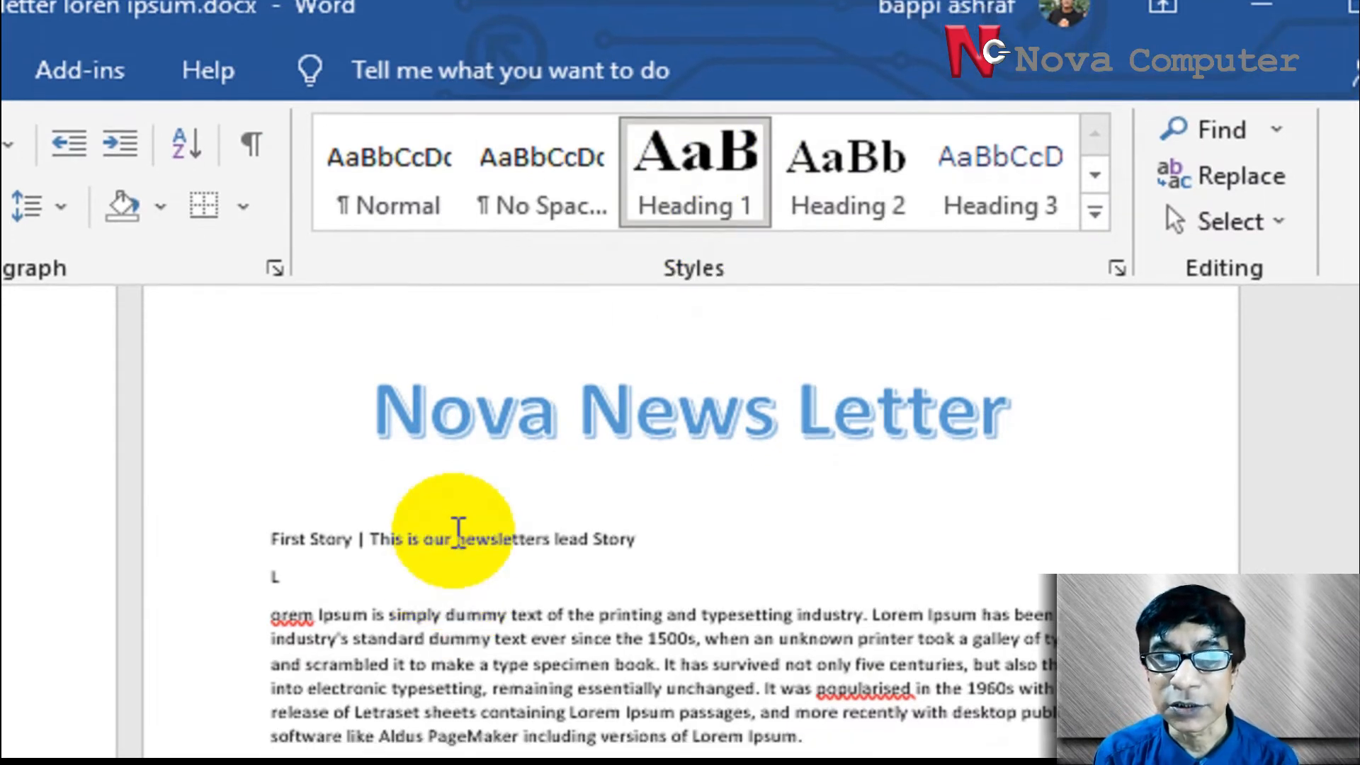
click(339, 496)
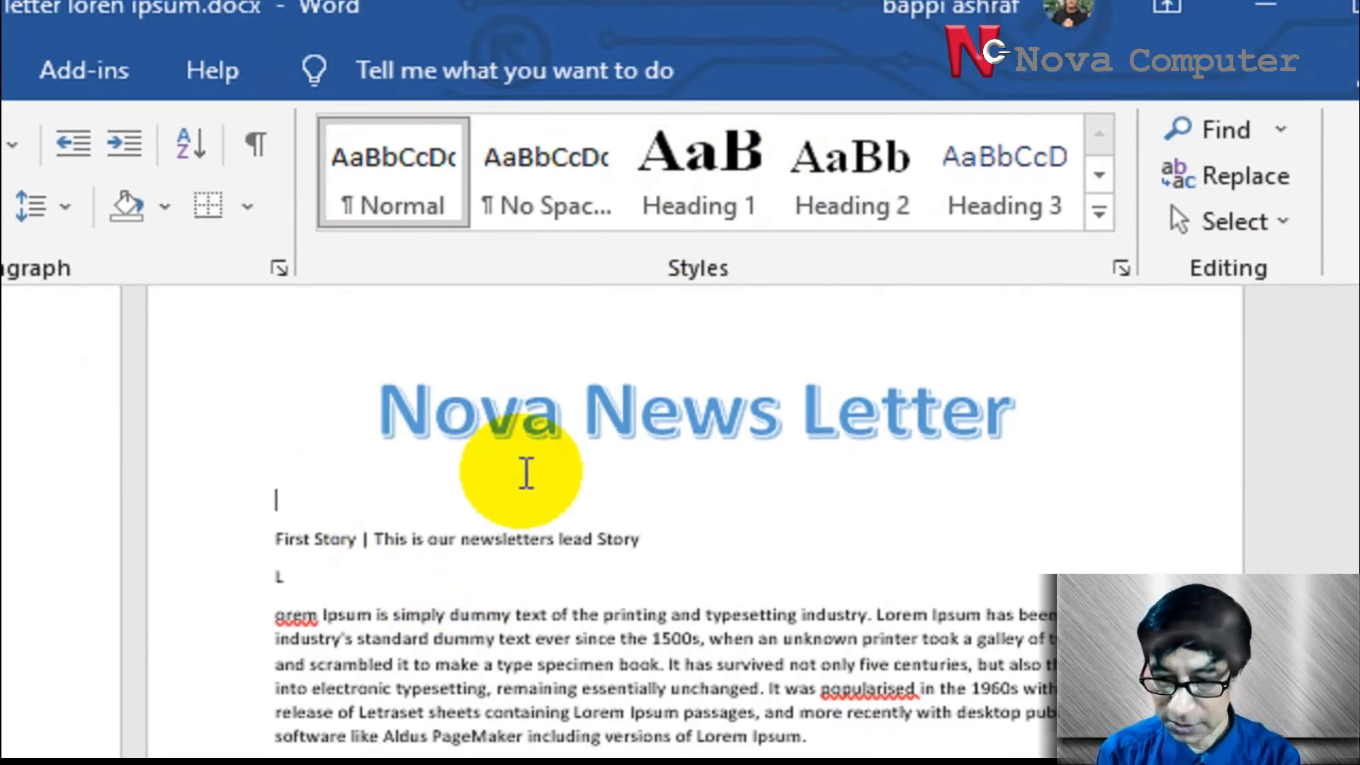
key(Delete)
click(511, 443)
click(482, 501)
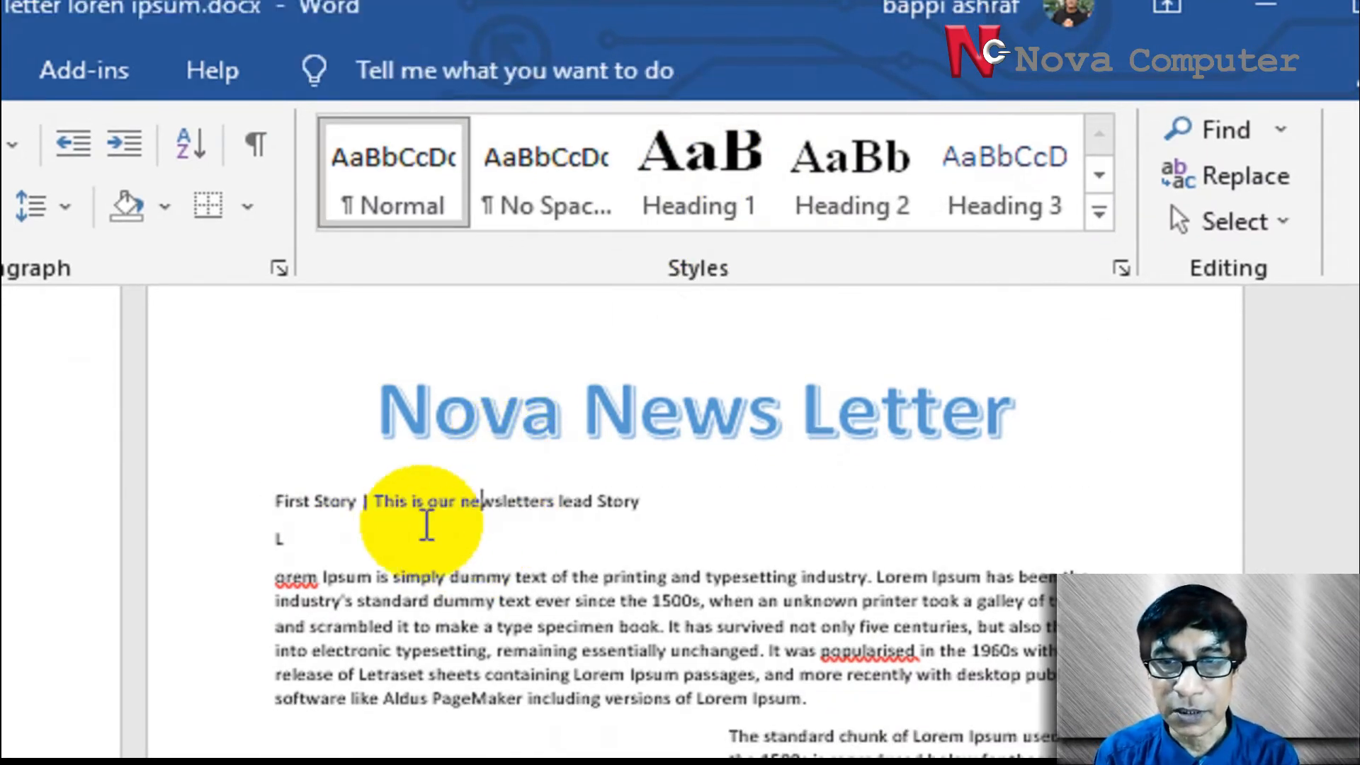
Apply the Heading 1 style to the First Story heading in the copy and set its font size to 22
triple_click(364, 510)
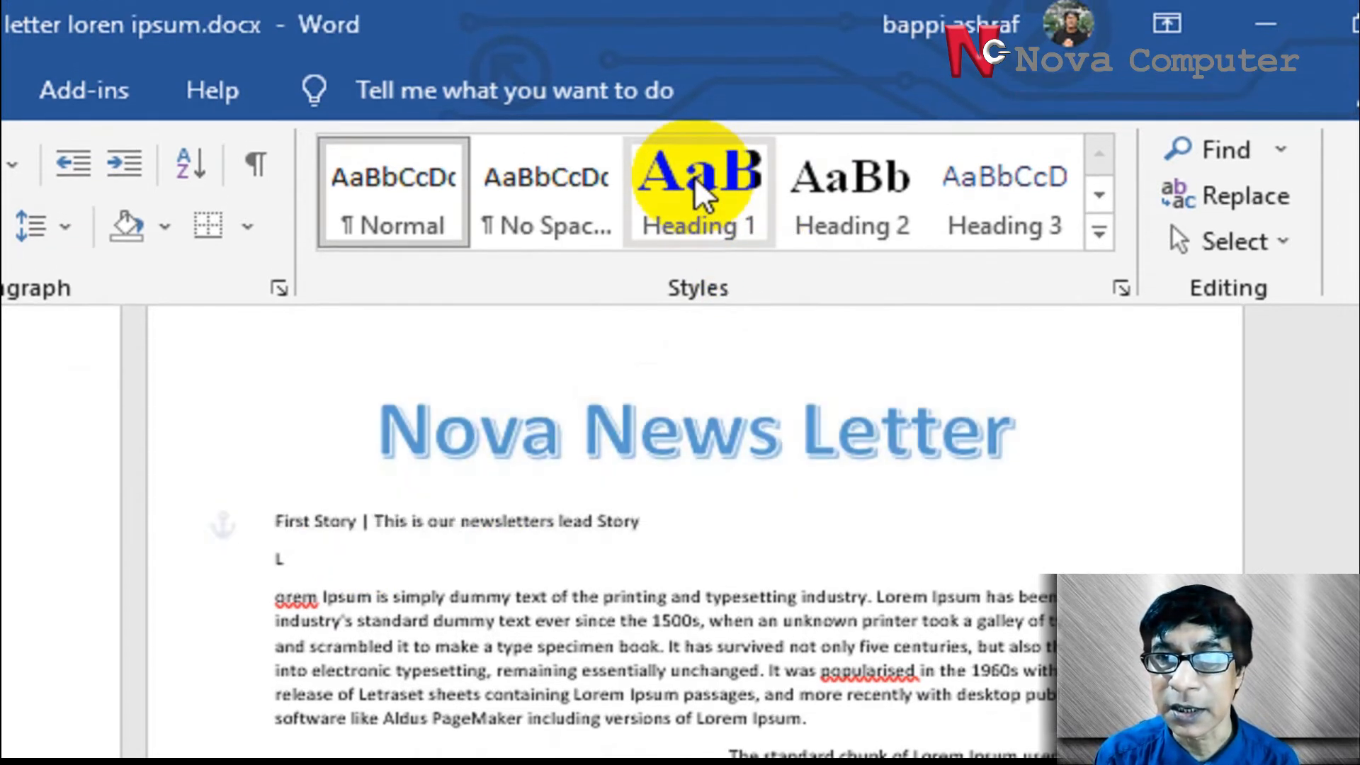
click(700, 176)
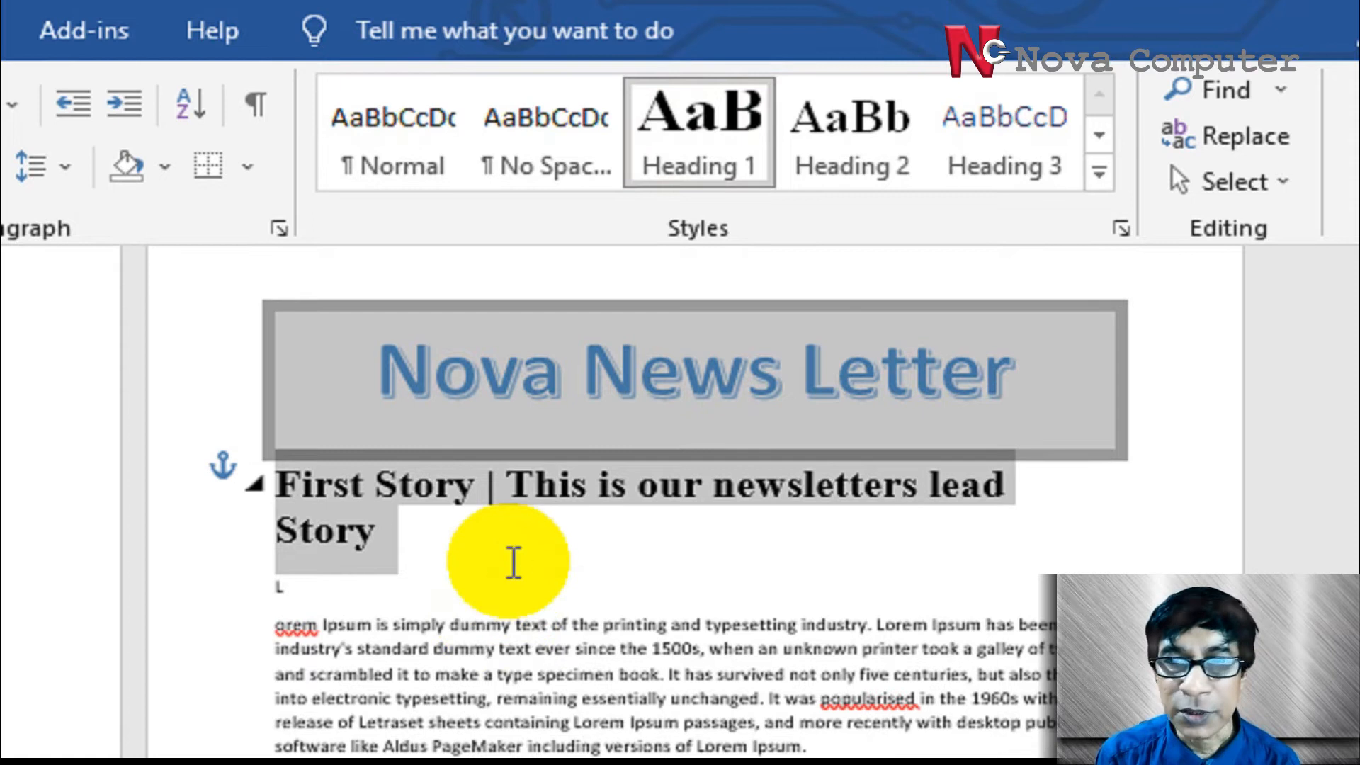
click(513, 619)
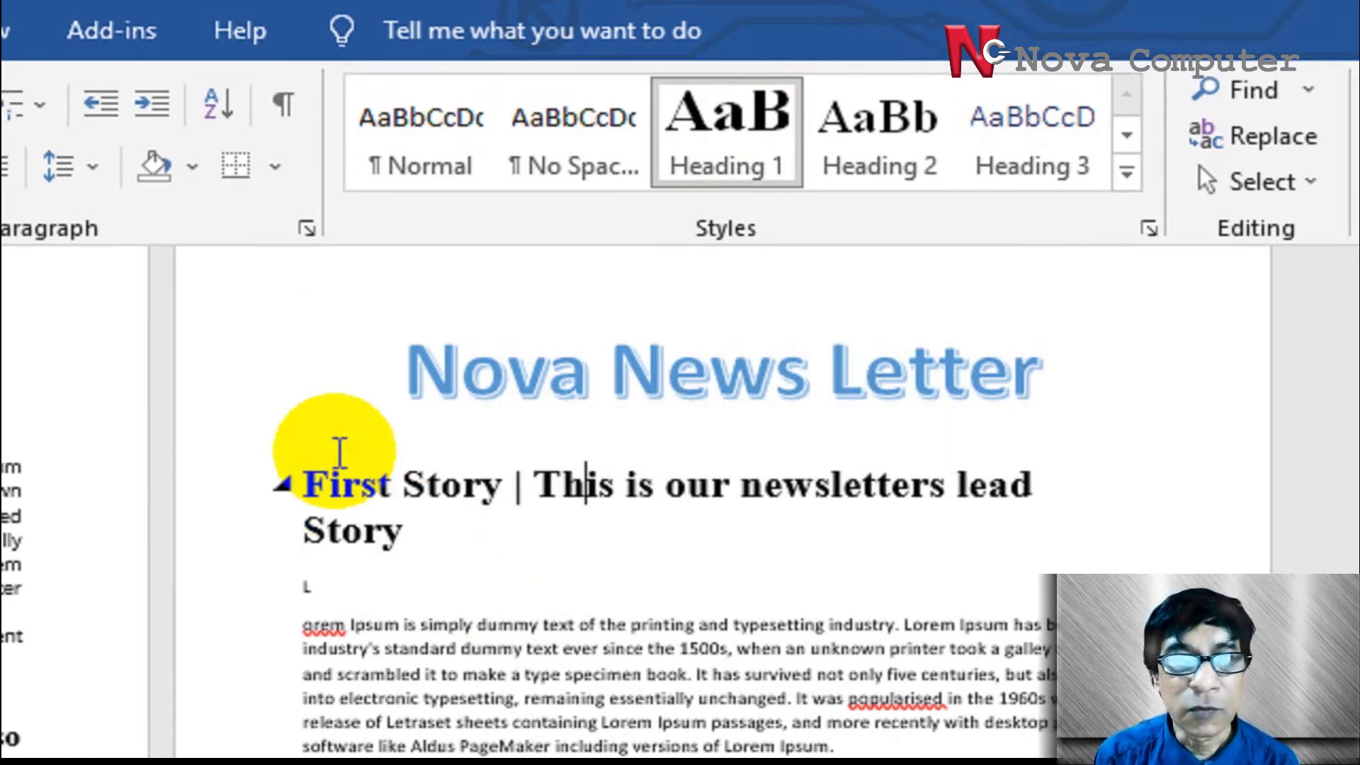
drag(438, 533, 345, 494)
click(219, 156)
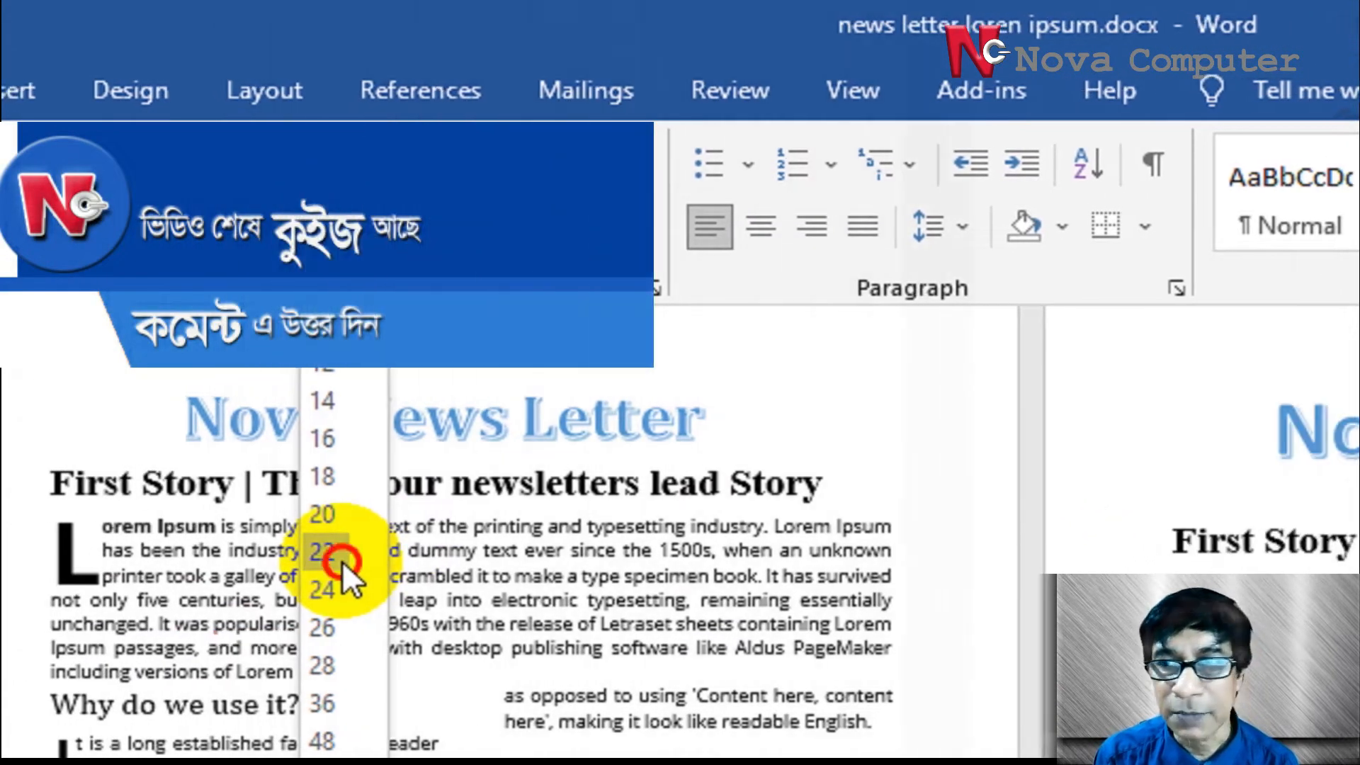
click(291, 552)
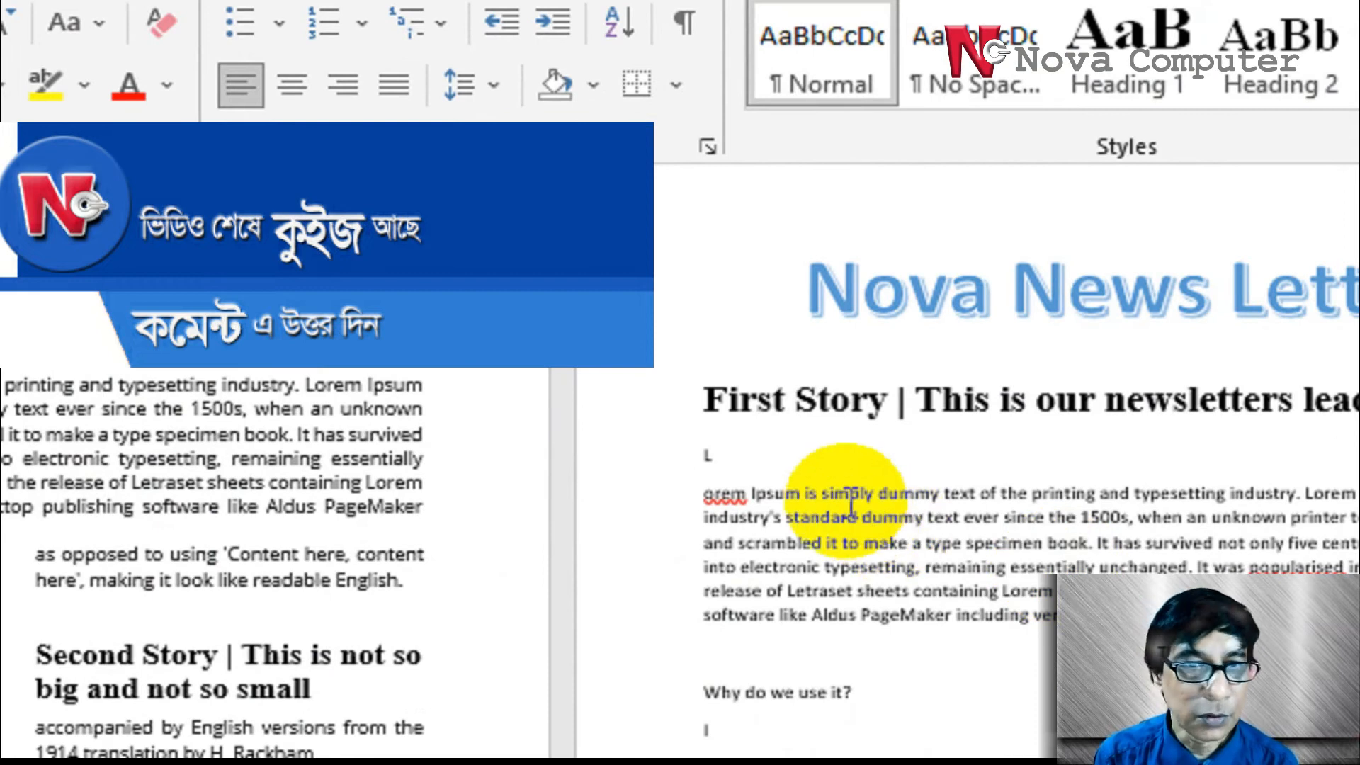
Join the separate "L" to "orem Ipsum" and make it a Dropped drop cap for the First Story paragraph
click(756, 451)
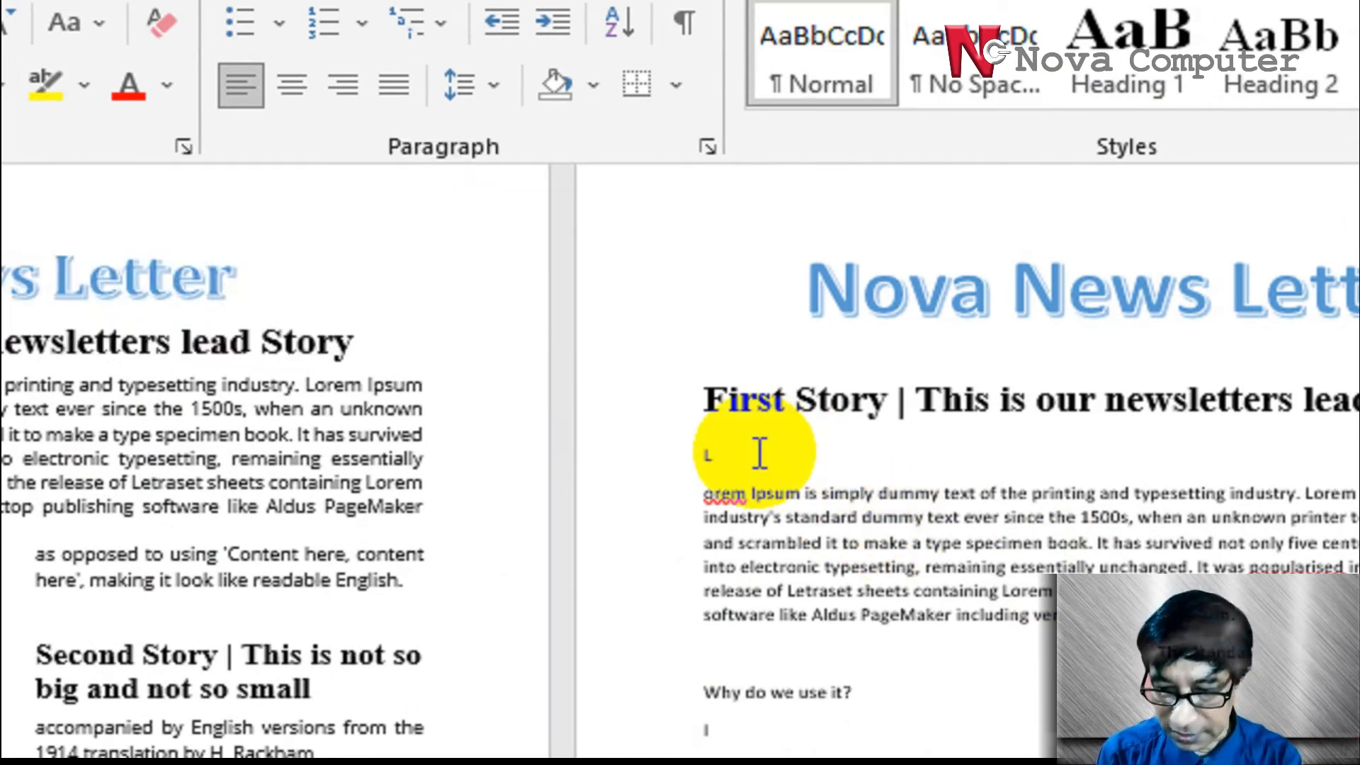
key(Delete)
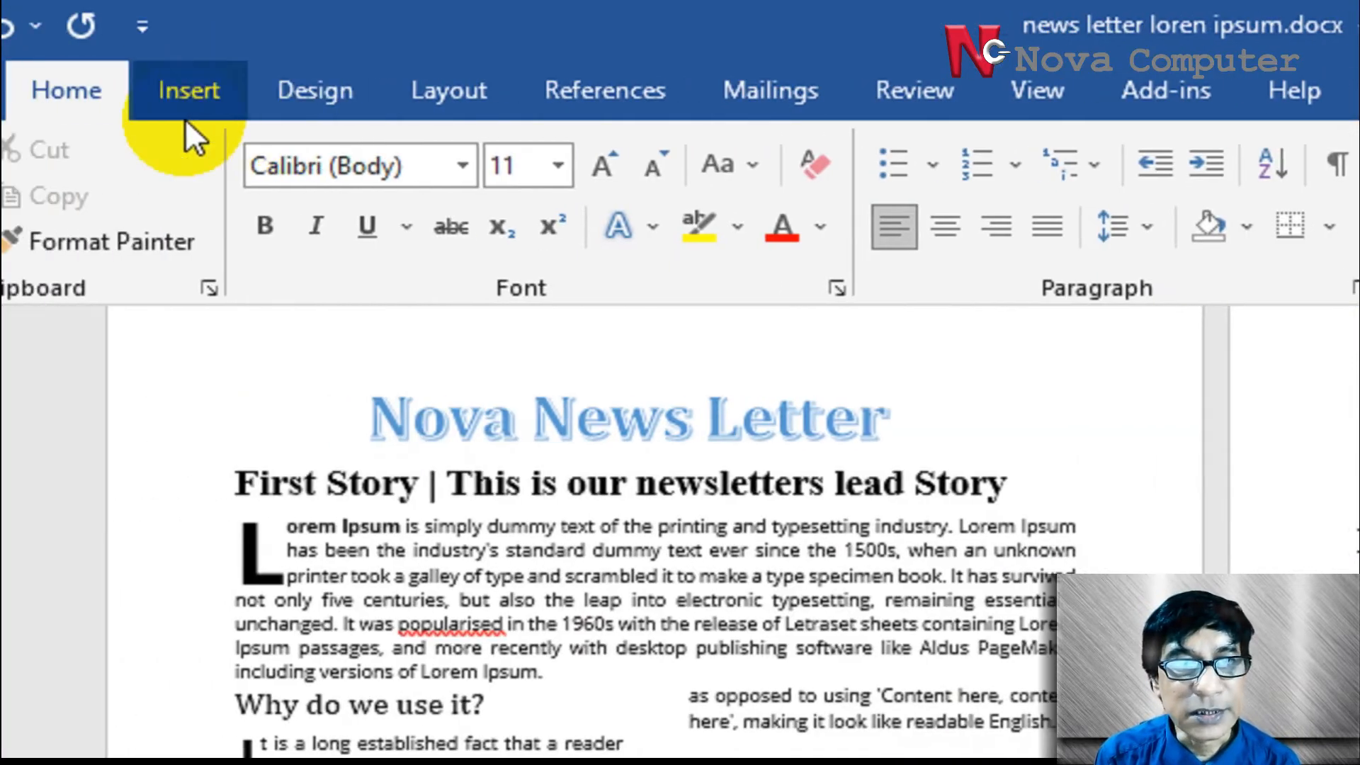
click(189, 88)
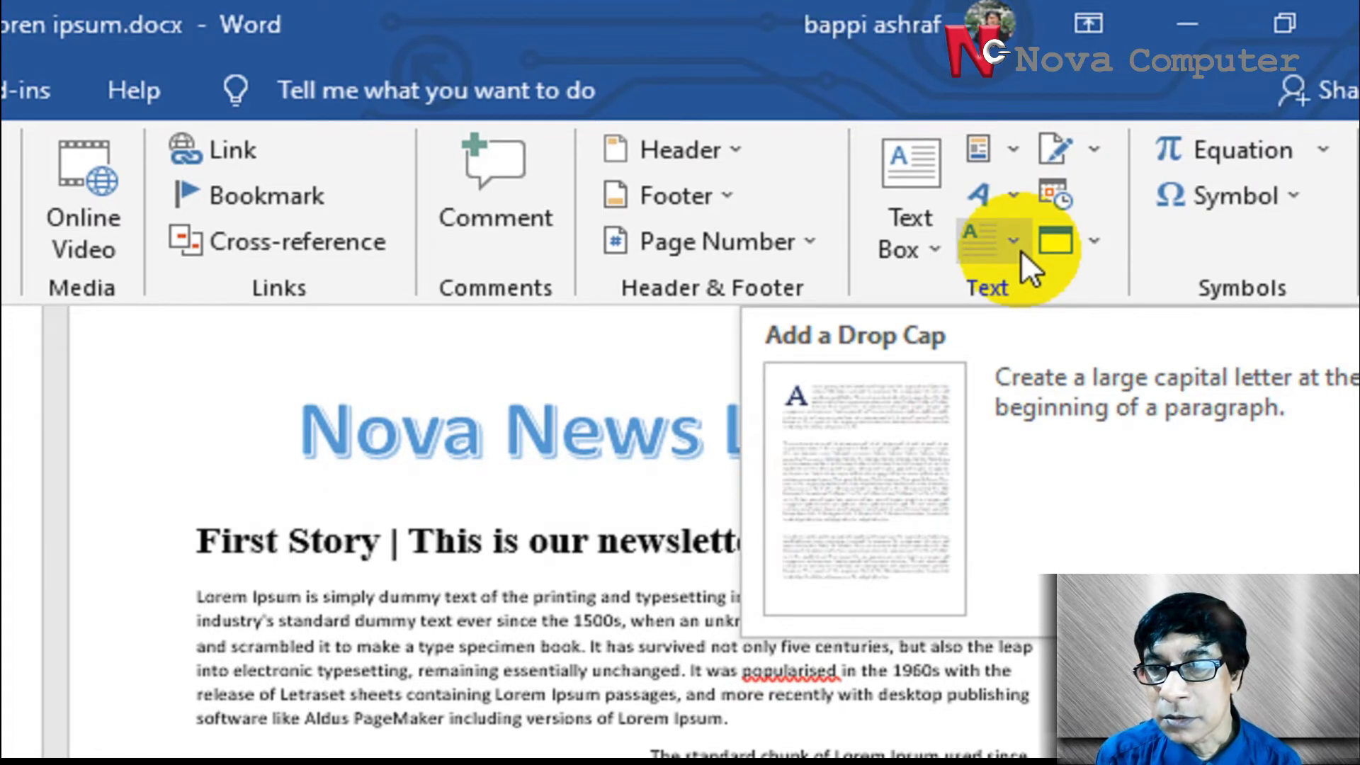
click(1019, 245)
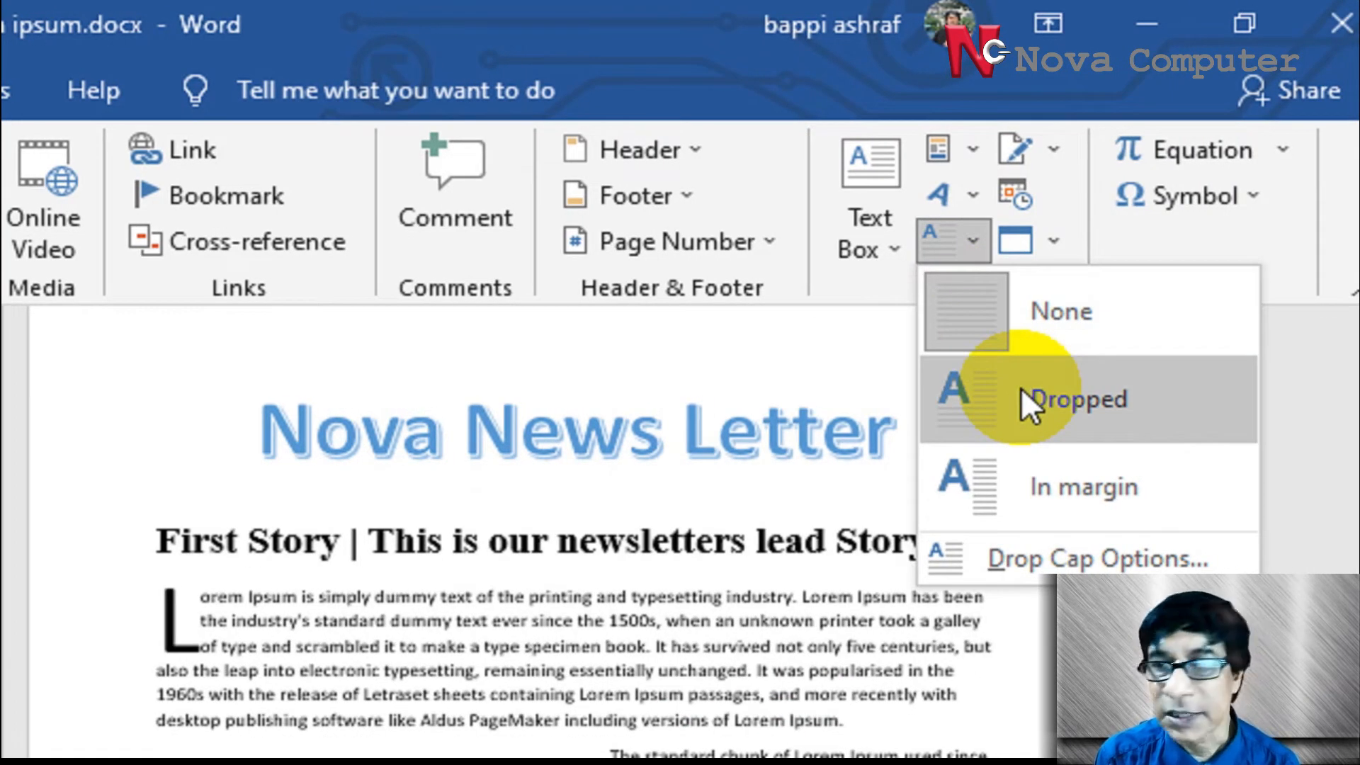
click(1022, 389)
scroll(839, 609, down, 2)
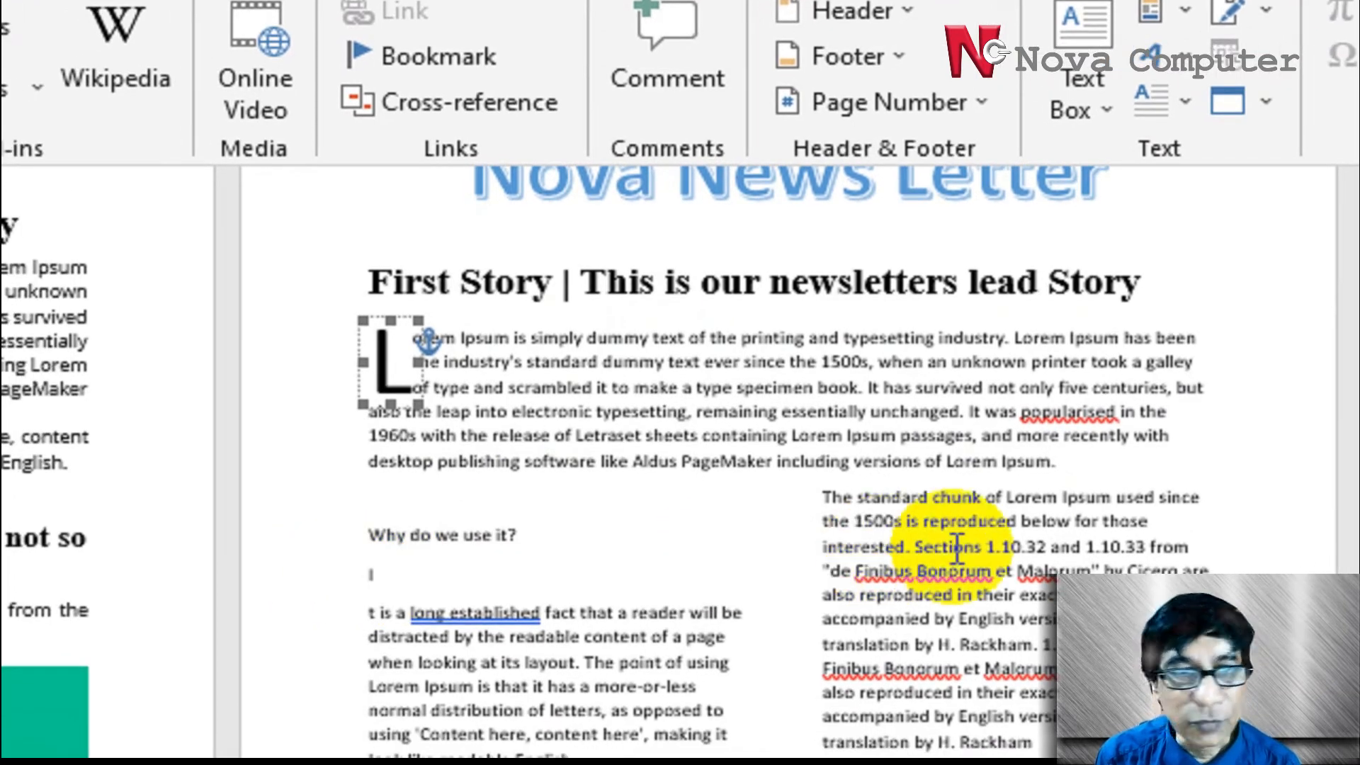
Enlarge the "Why do we use it?" heading in the copy and make it bold
triple_click(445, 537)
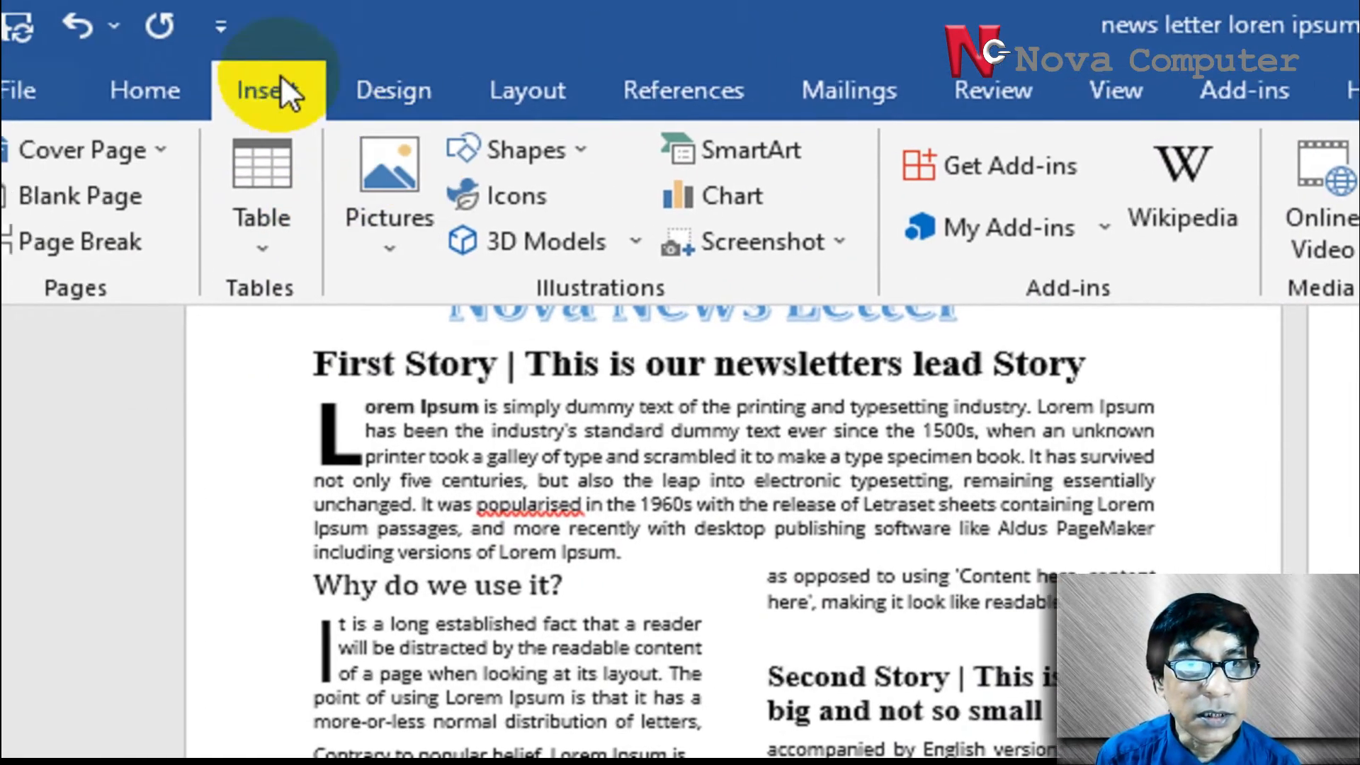
click(141, 90)
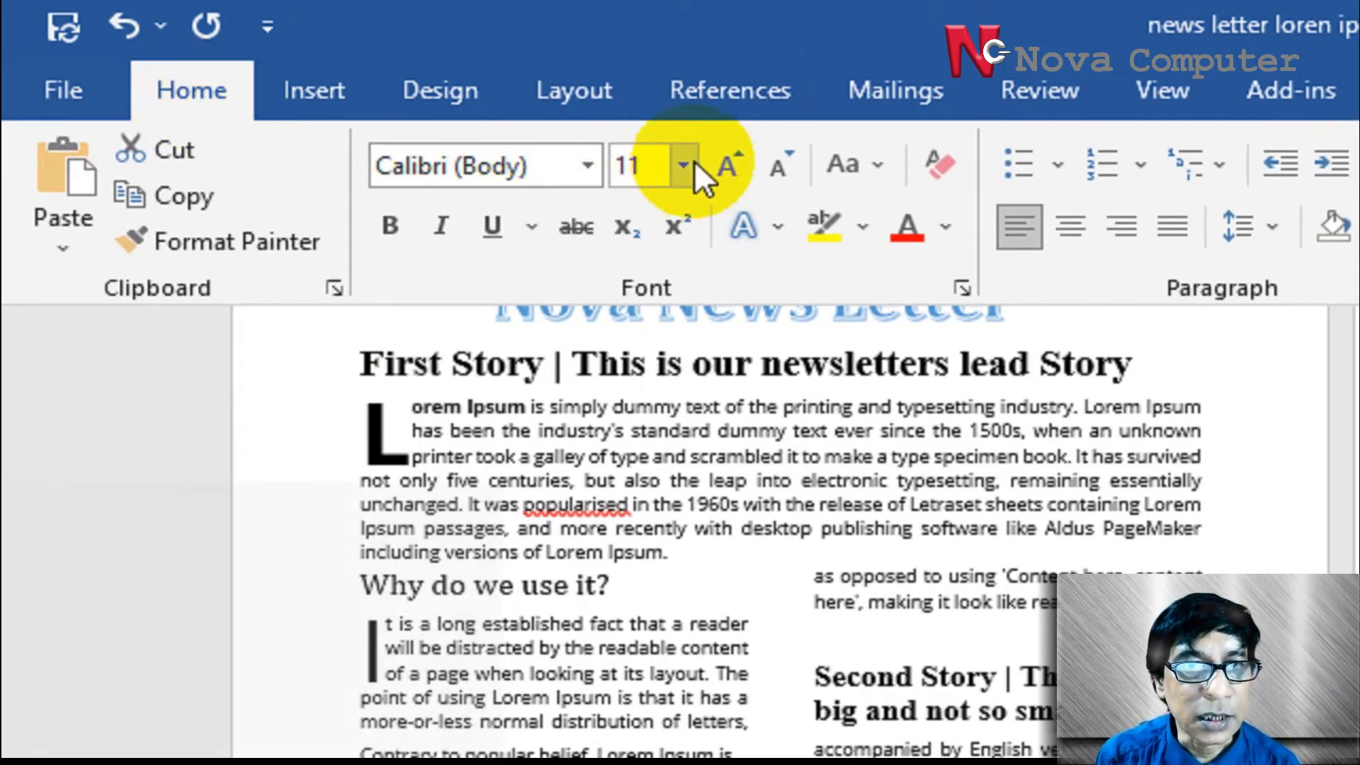
click(638, 166)
click(632, 549)
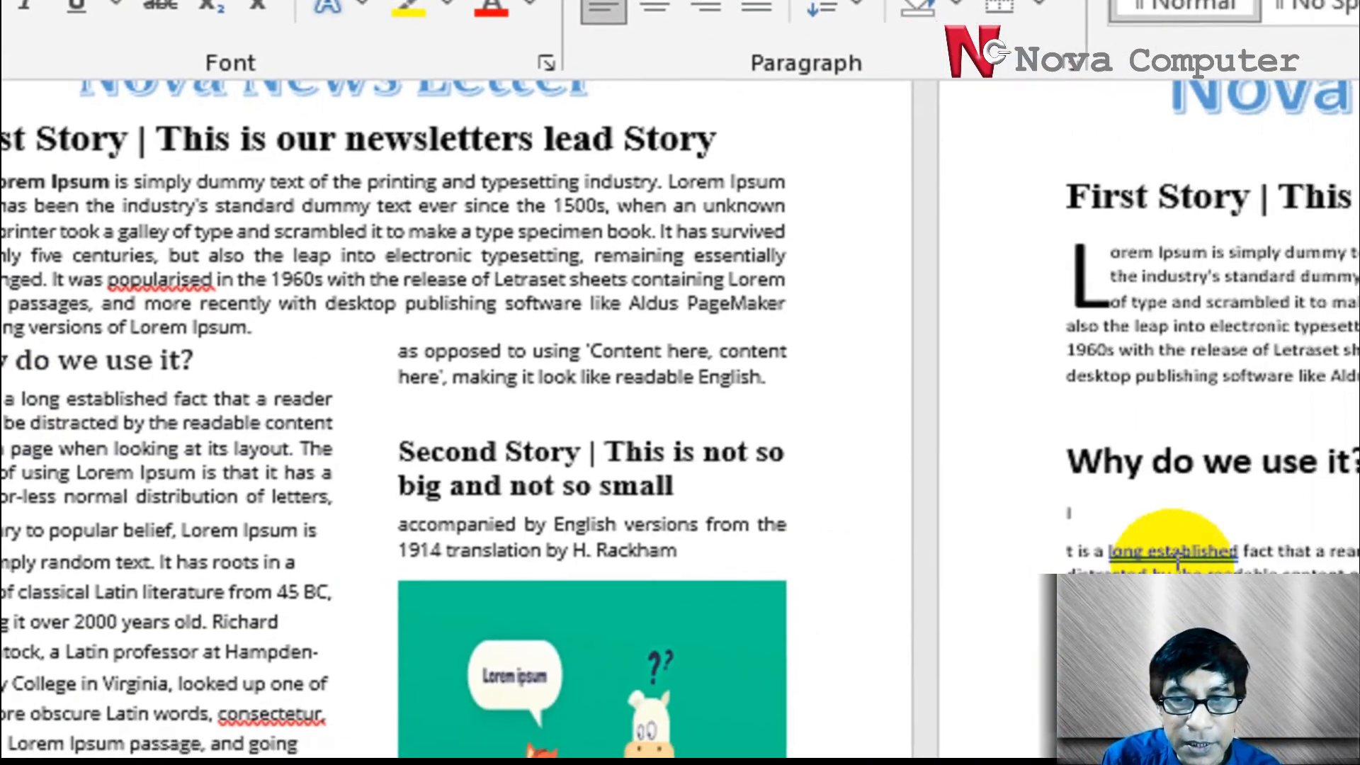
Join the separate "I" to "t is a long established fact" and make it a Dropped drop cap
click(1042, 522)
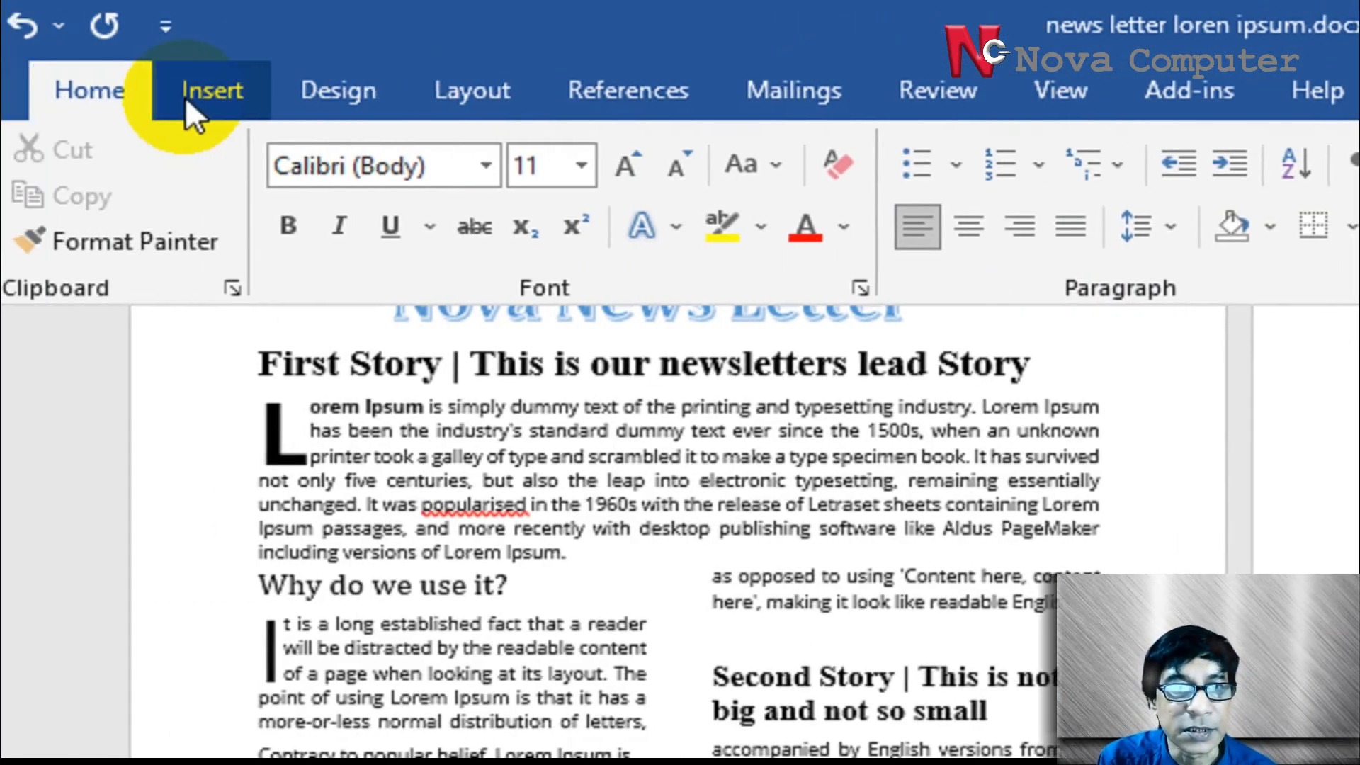
click(185, 96)
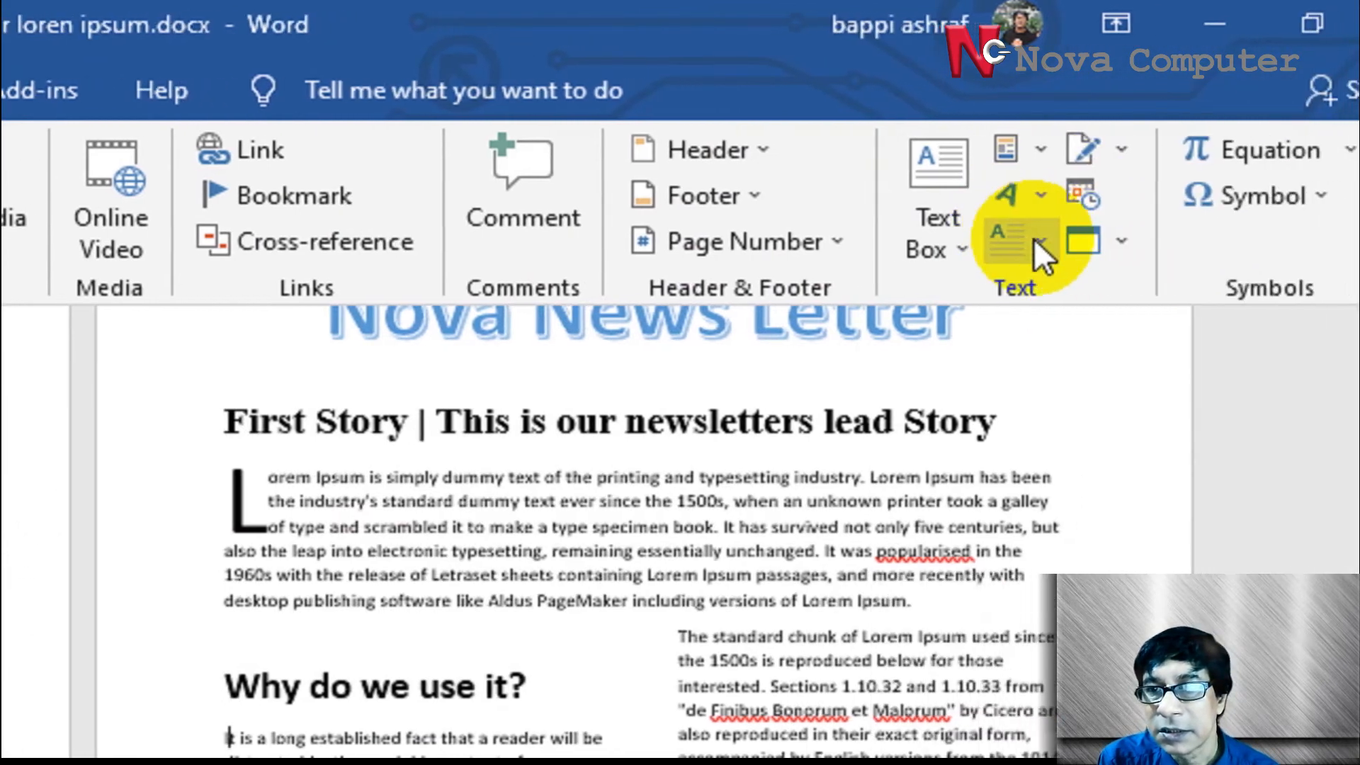
click(1035, 242)
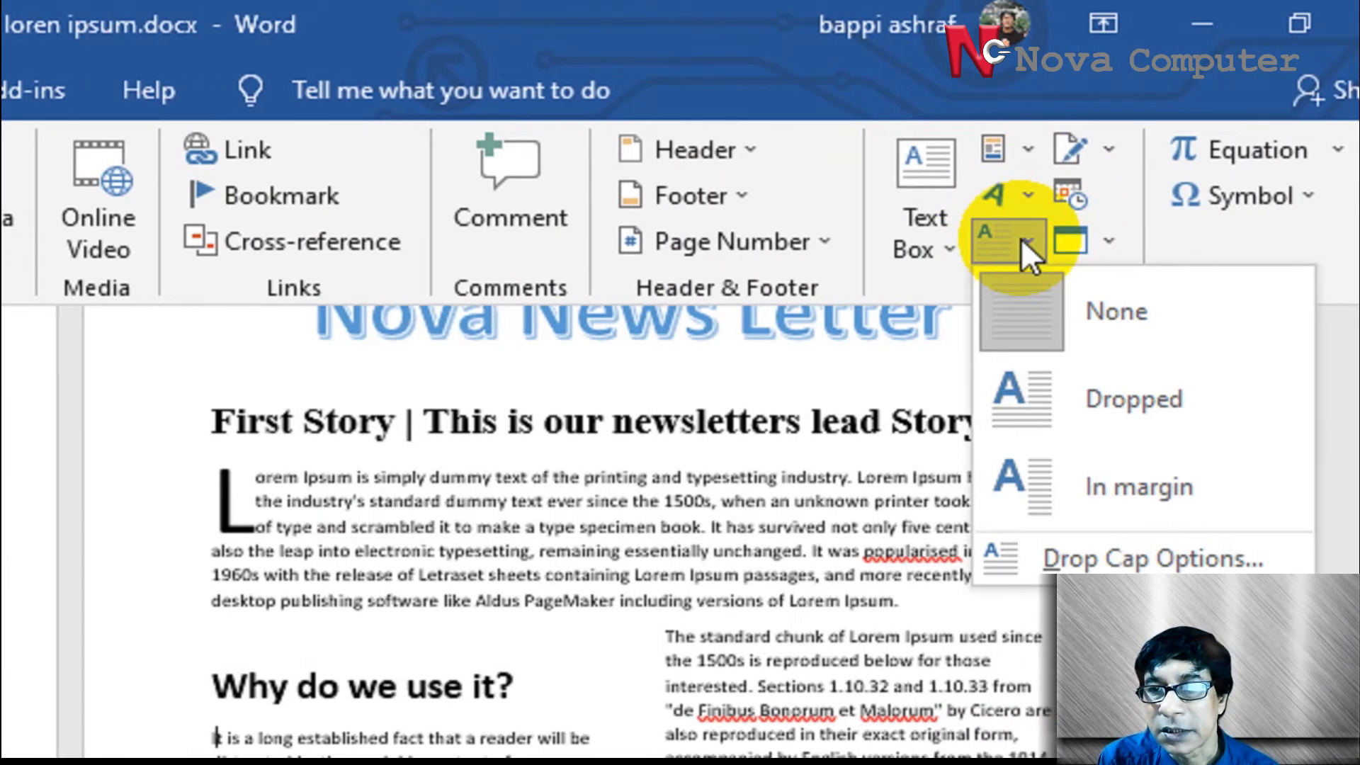
click(1025, 401)
click(633, 700)
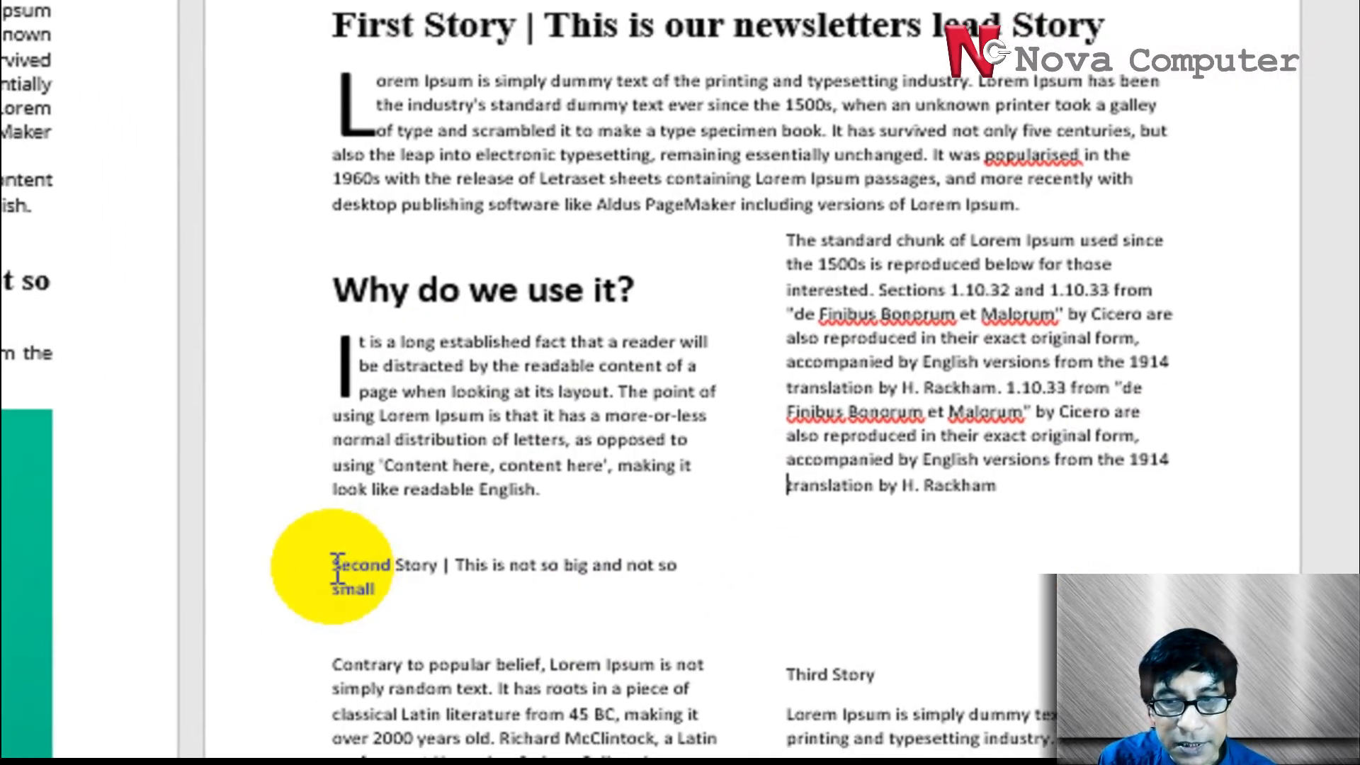
Apply the Heading 2 style to the "Second Story | This is not so big and not so small" heading
drag(338, 567, 403, 590)
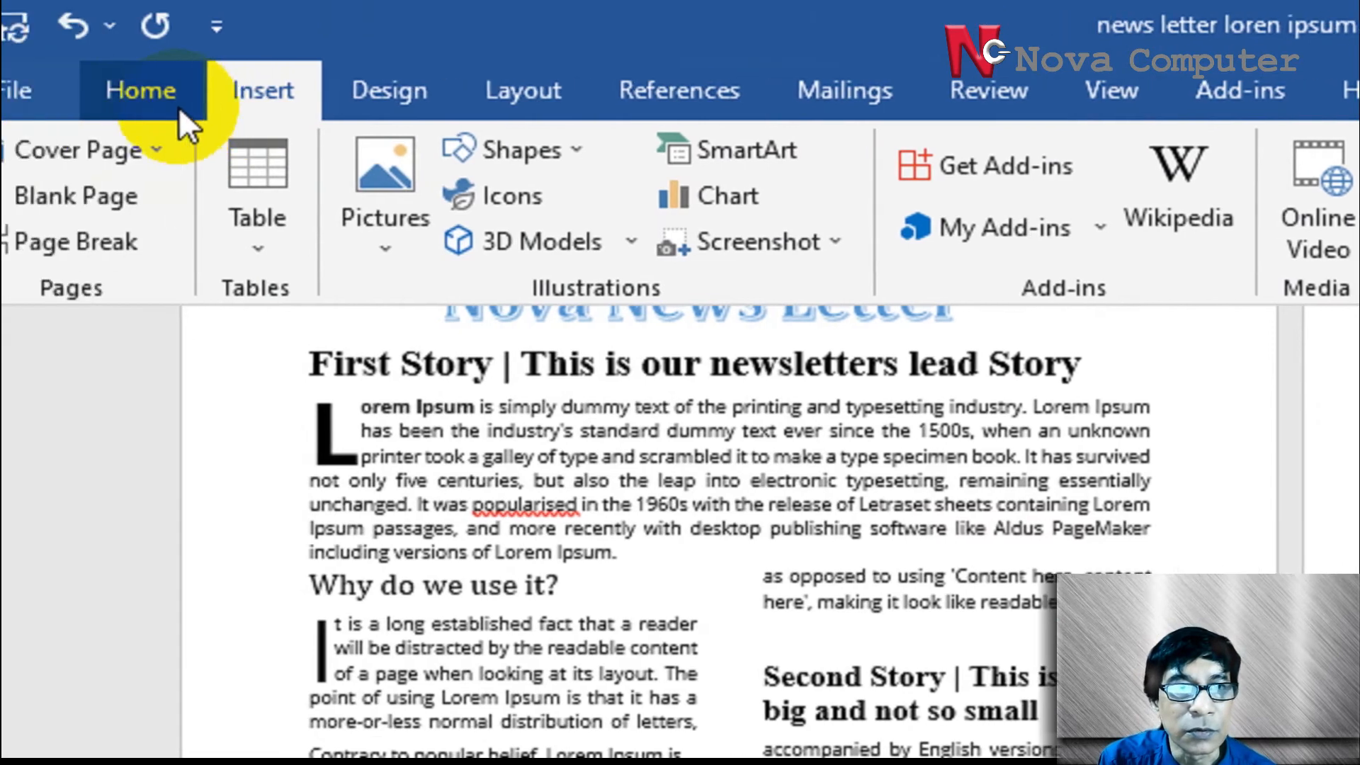
click(182, 119)
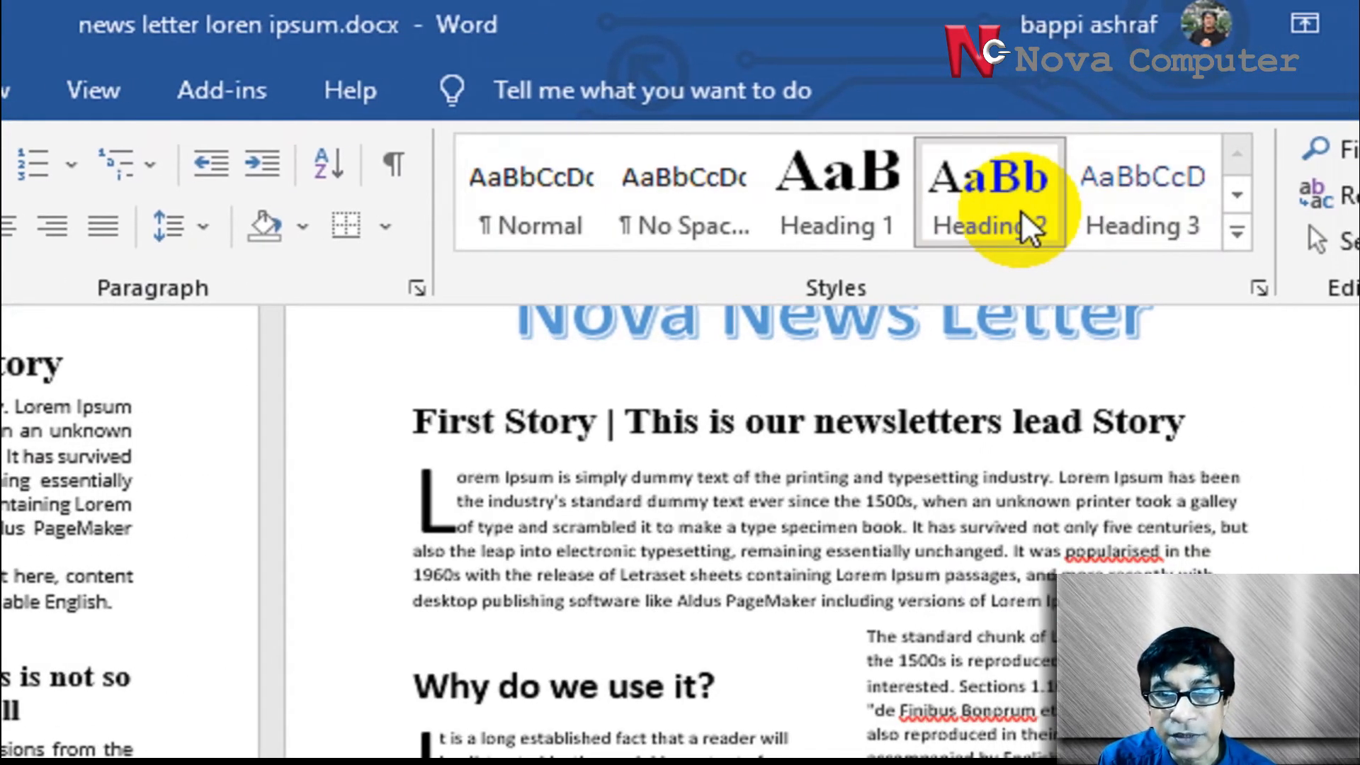
click(1022, 210)
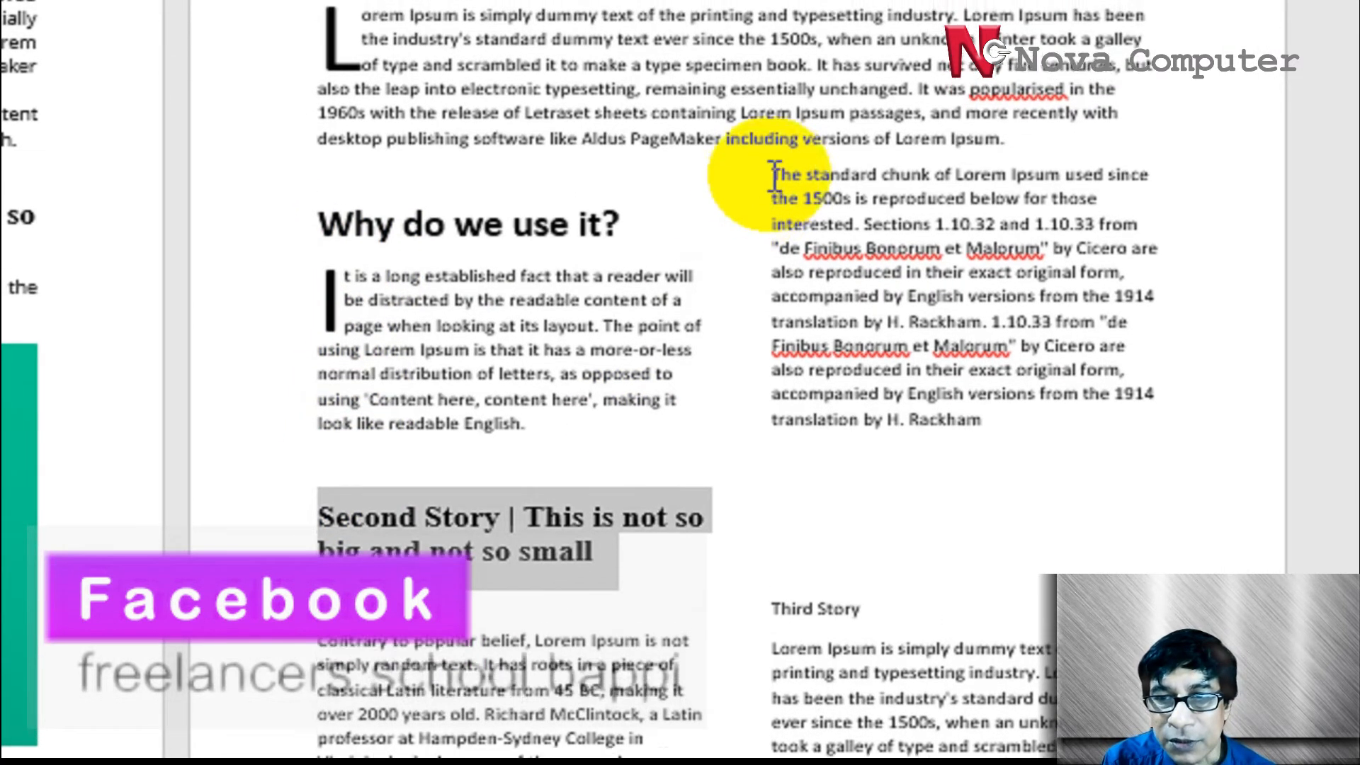
Move the "The standard chunk of Lorem Ipsum" paragraph to a new line below "look like readable English."
drag(776, 187, 799, 277)
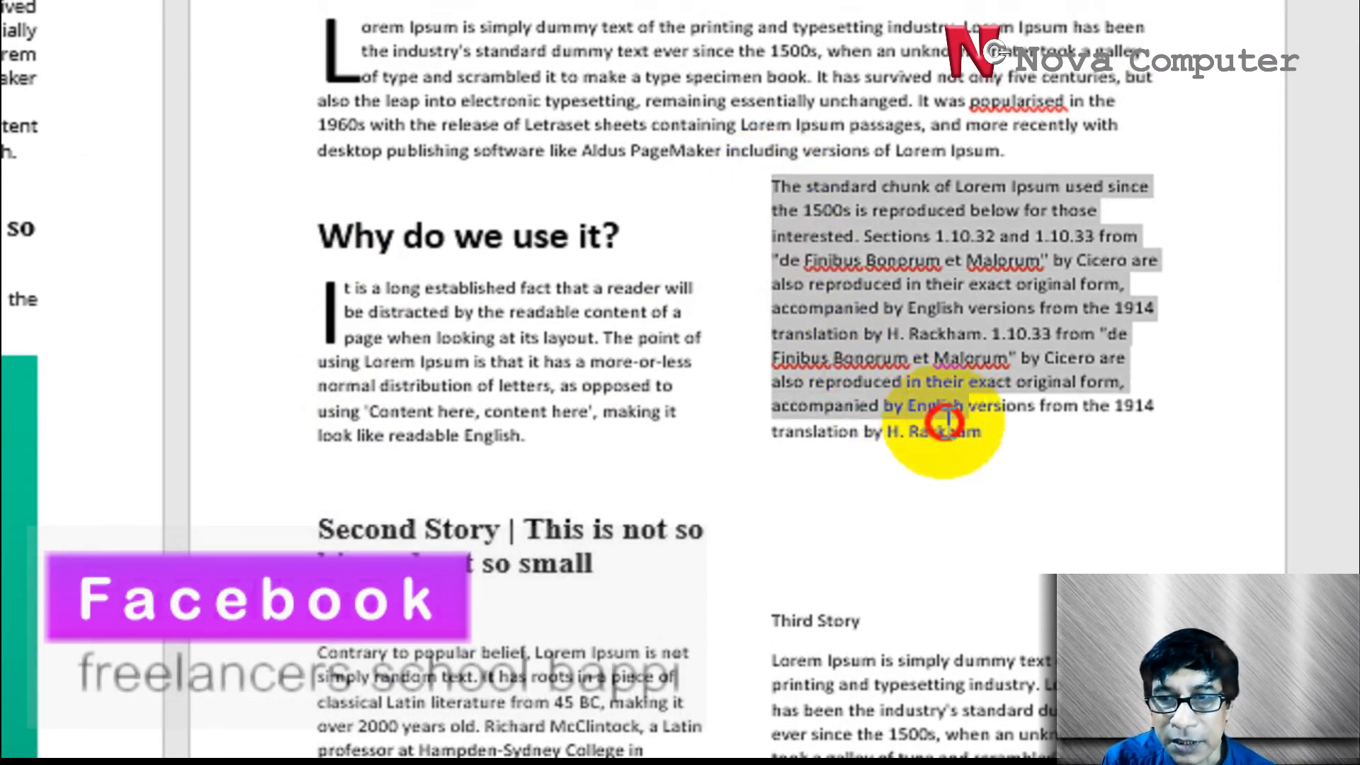
drag(947, 421, 984, 434)
right_click(875, 228)
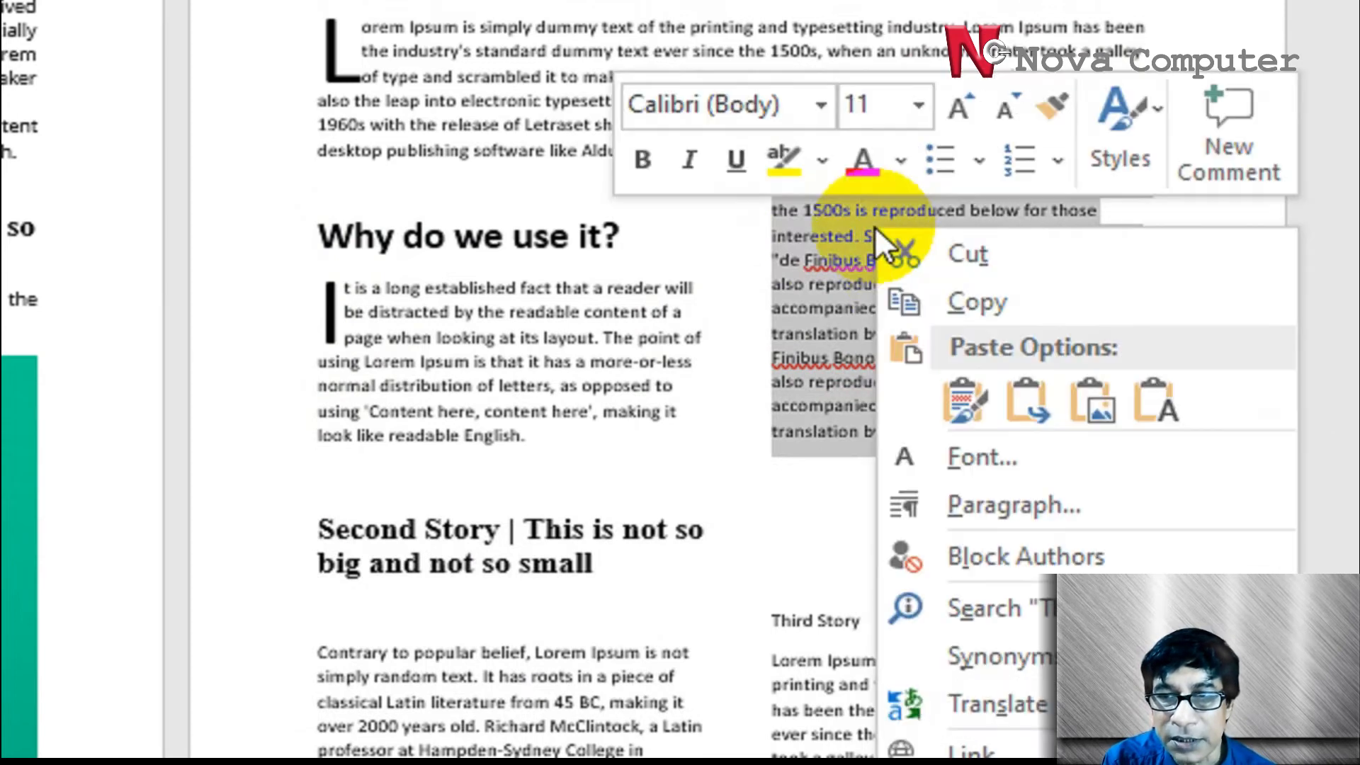
click(949, 260)
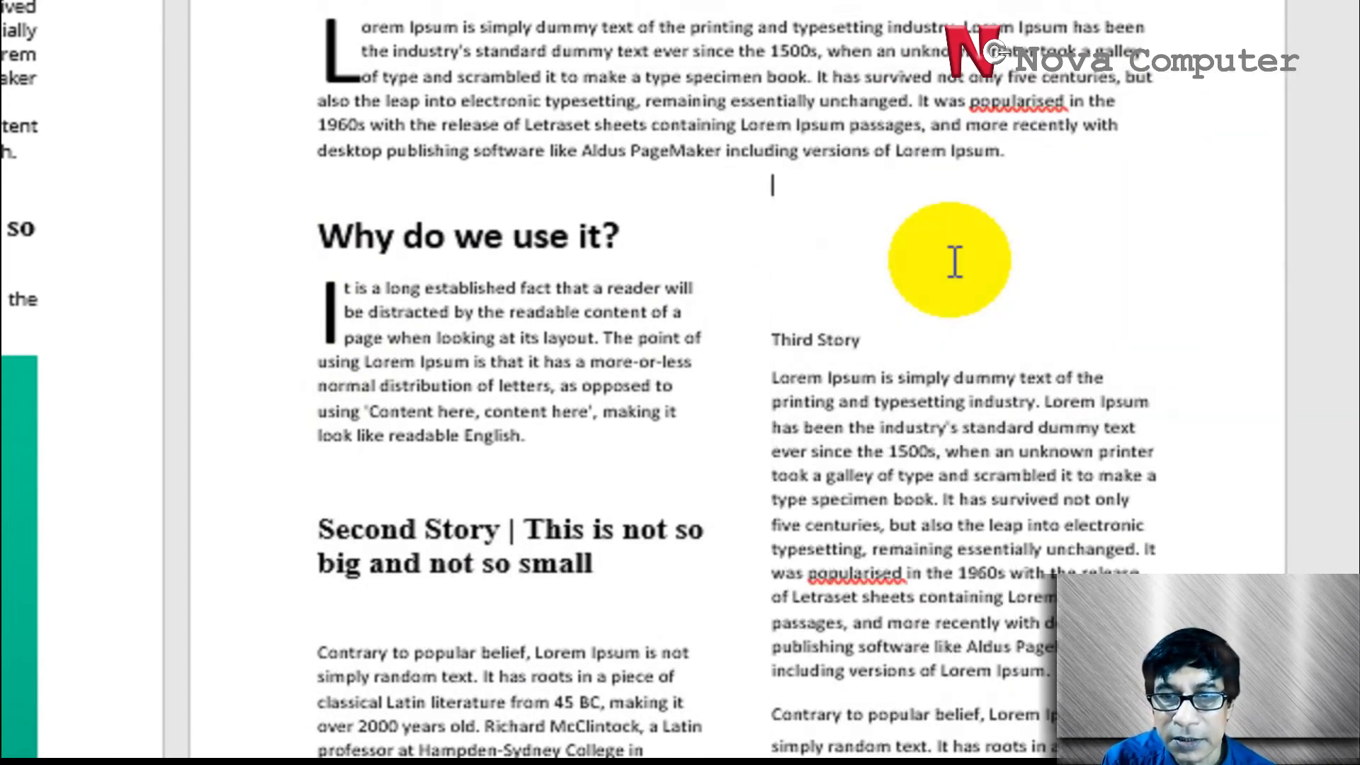
click(599, 445)
key(Return)
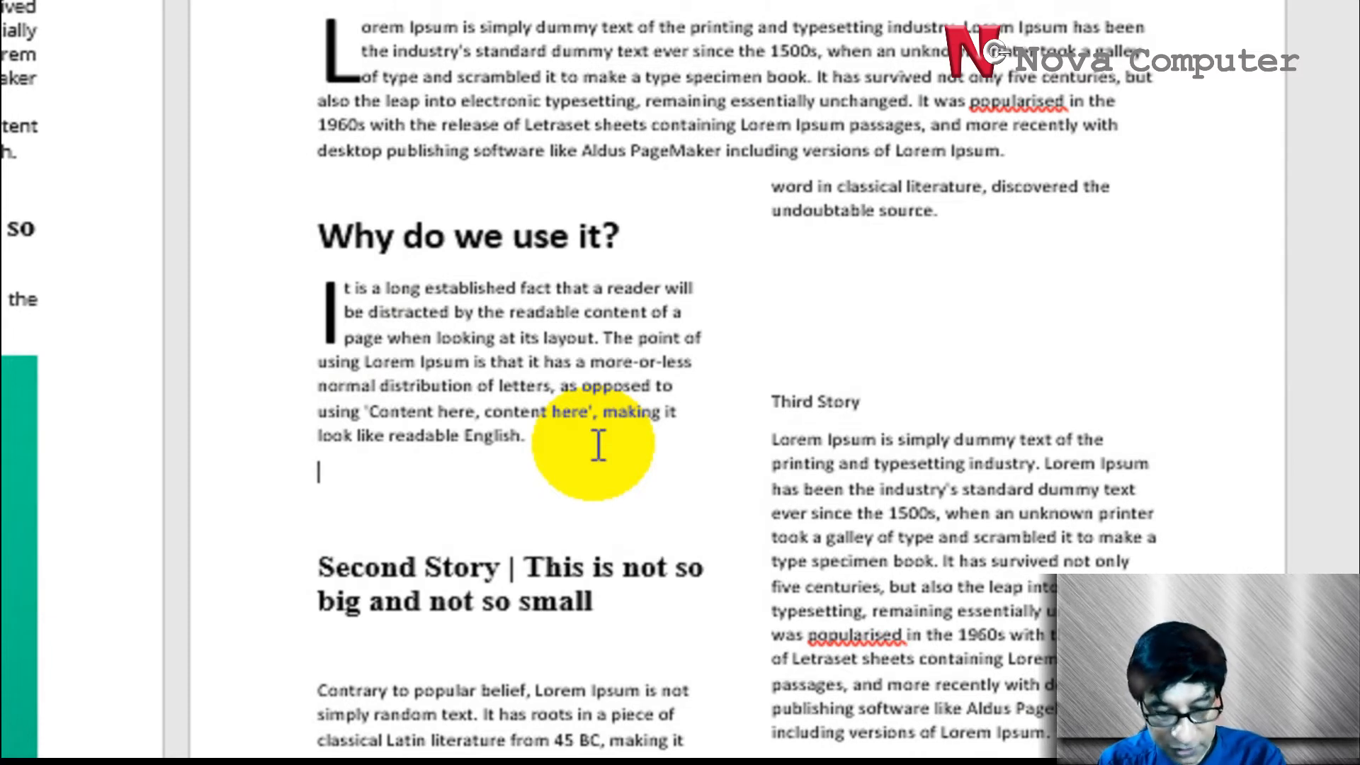
key(ctrl+v)
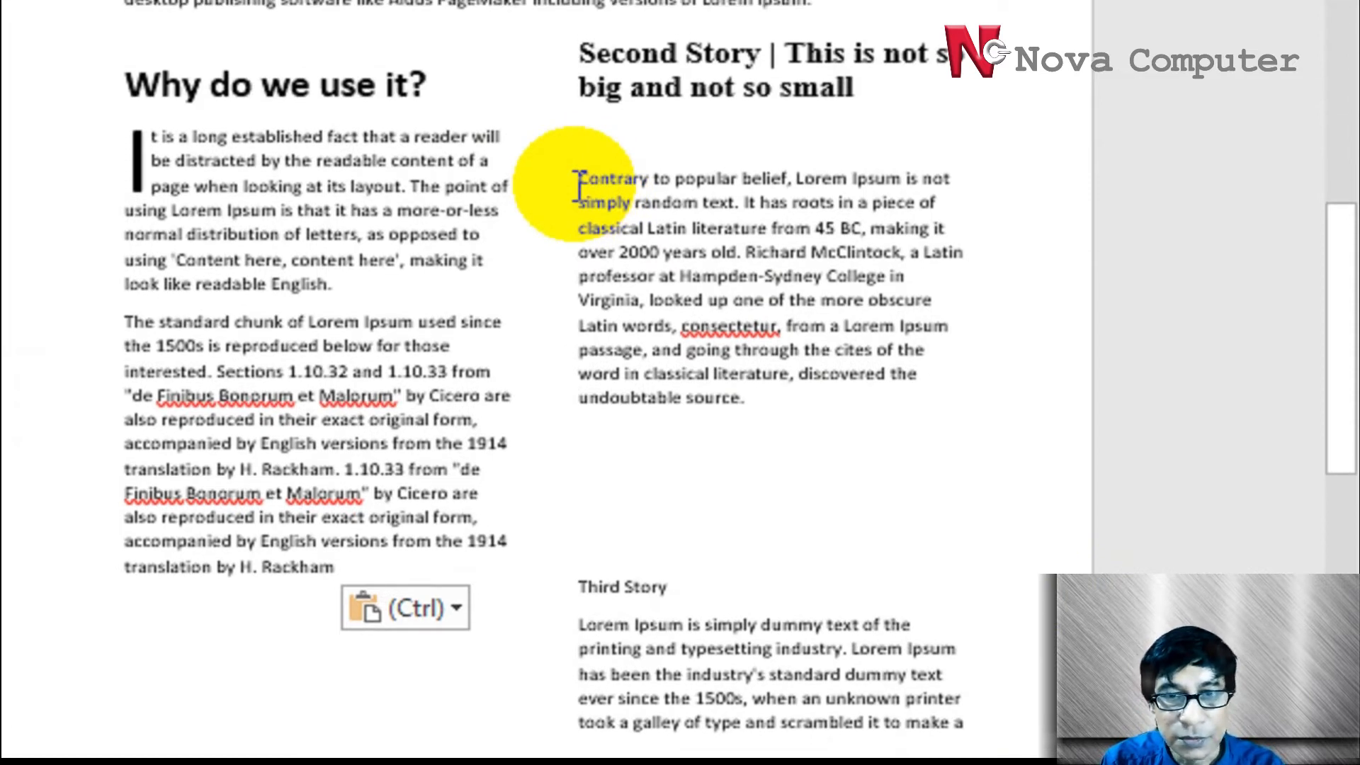
Move the "Contrary to popular belief" paragraph from under the Second Story heading to below "The standard chunk of Lorem Ipsum" paragraph
drag(578, 178, 790, 349)
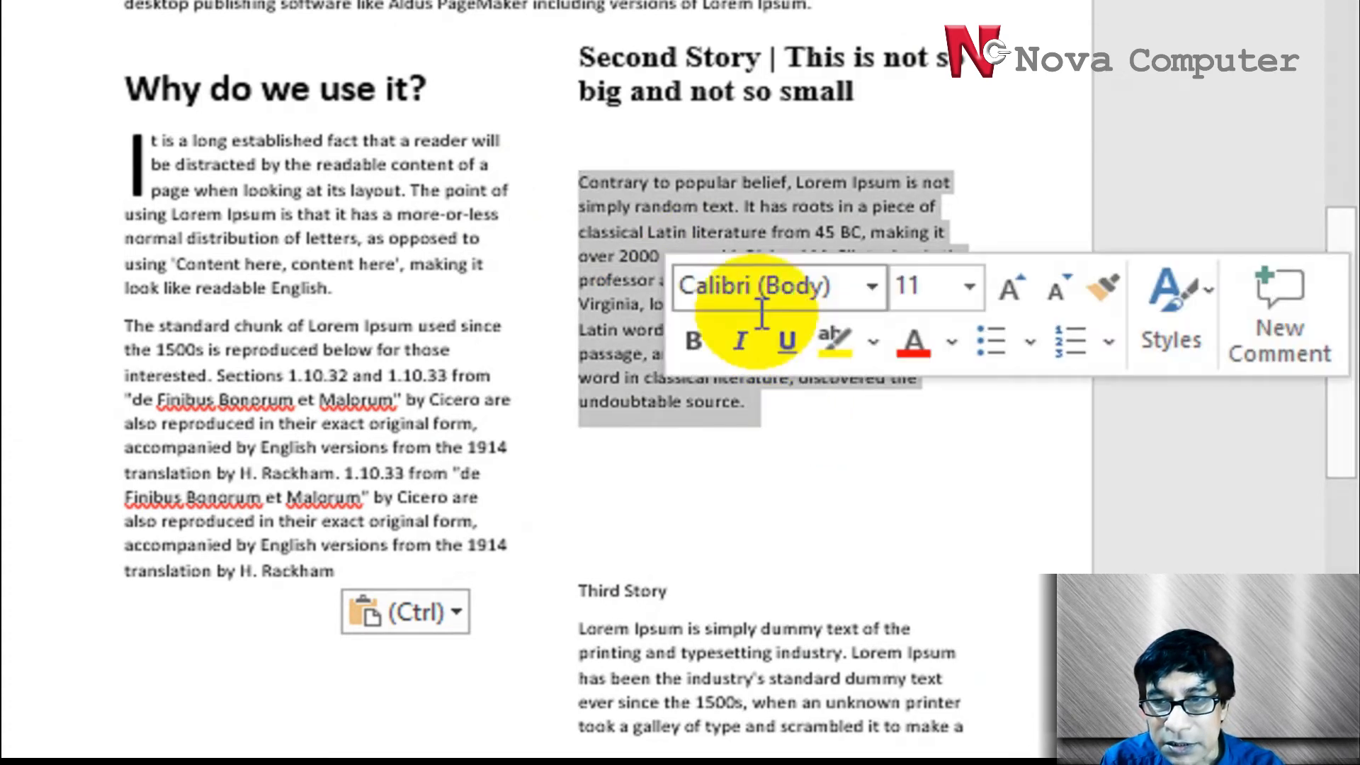
right_click(640, 189)
click(780, 241)
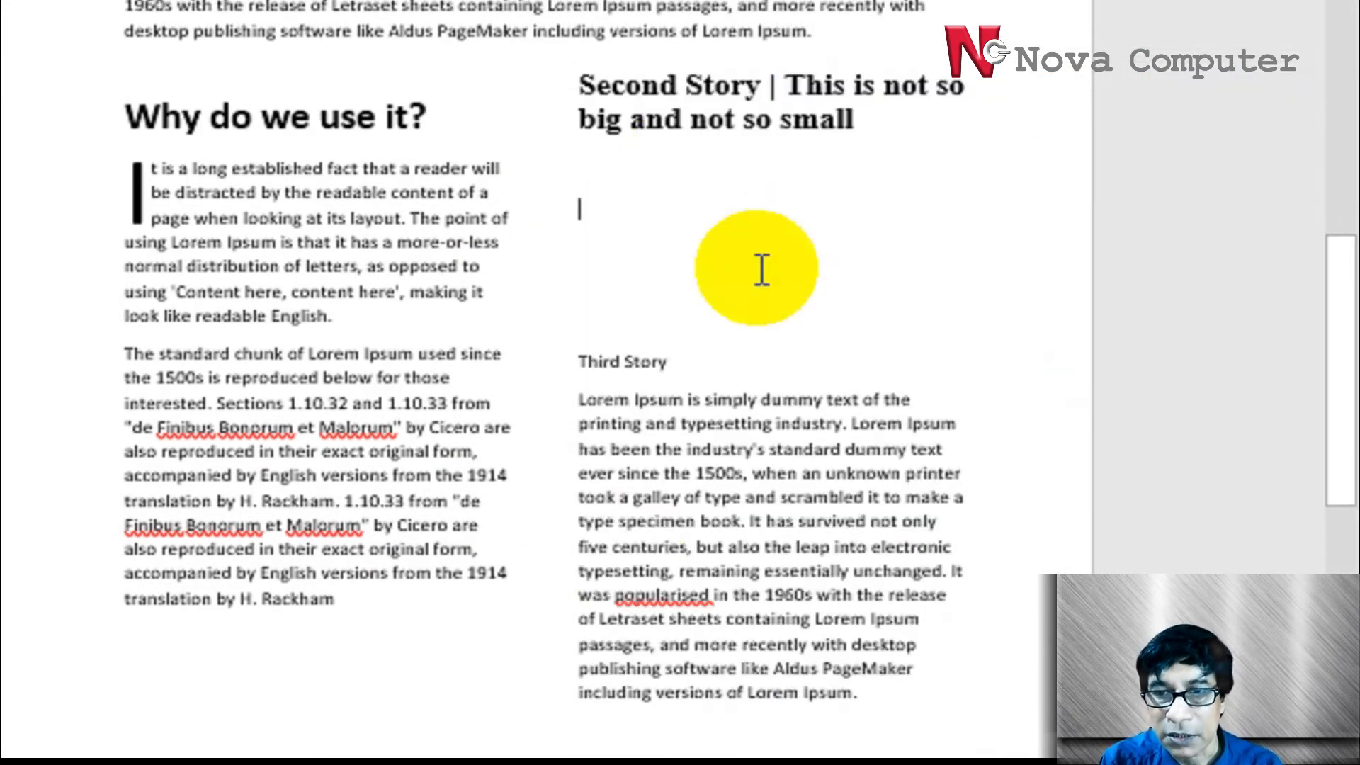
click(383, 571)
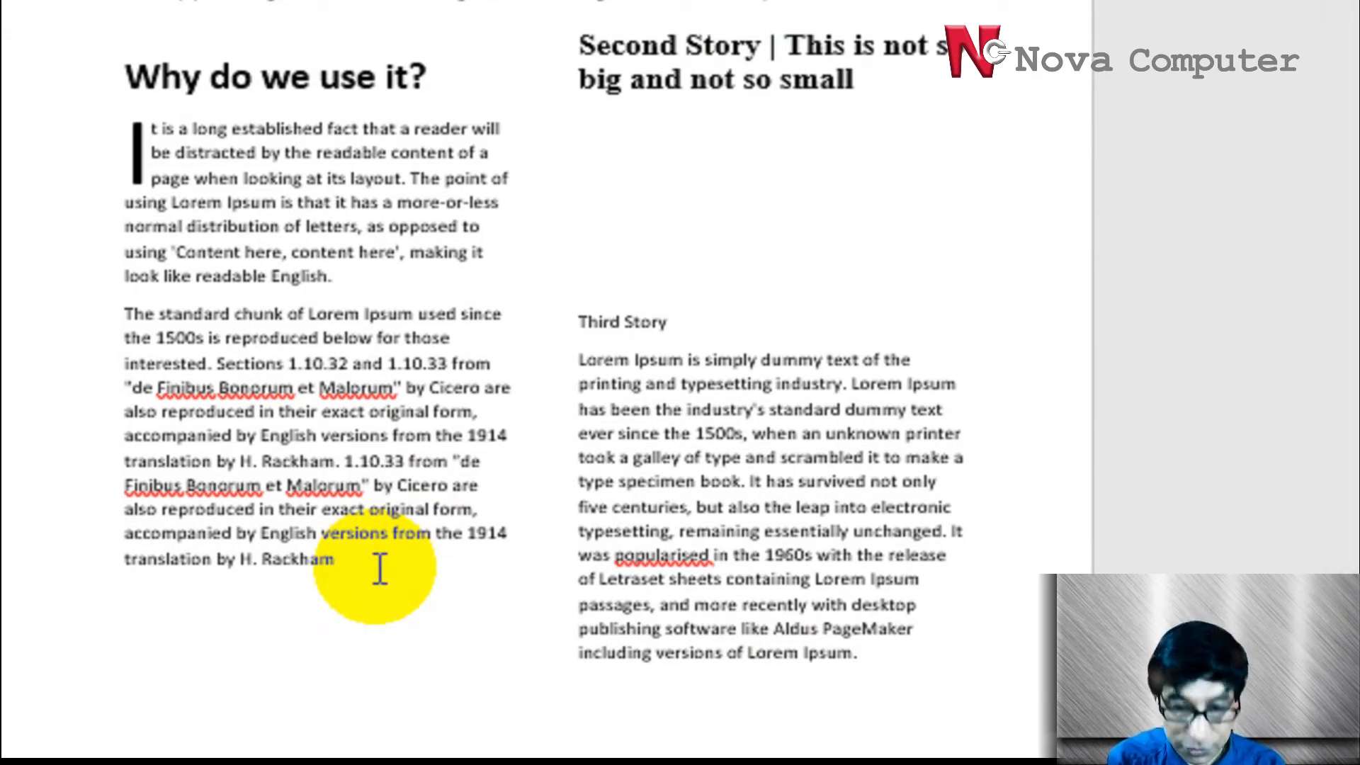
key(ctrl+v)
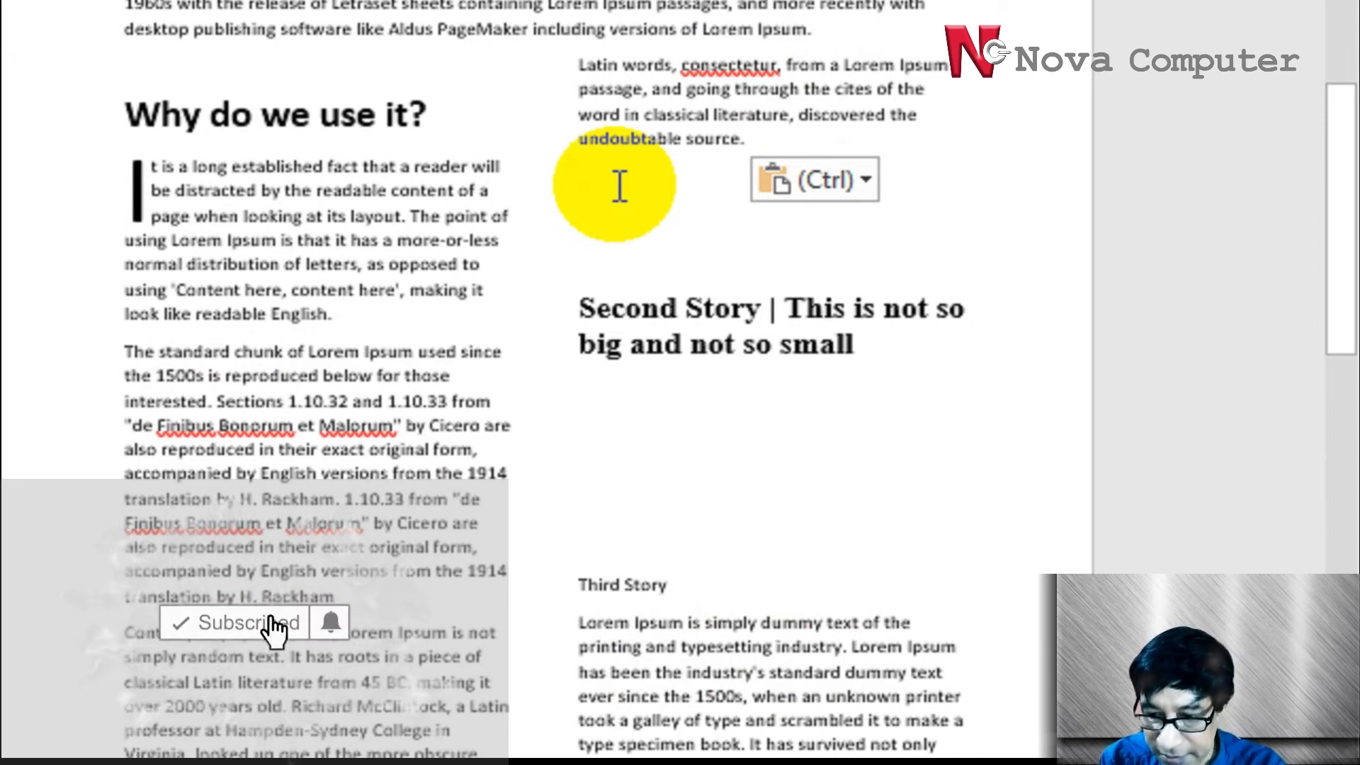
Remove the empty lines above the "Second Story | This is not so big and not so small" heading
key(Delete)
key(Delete)
key(Delete)
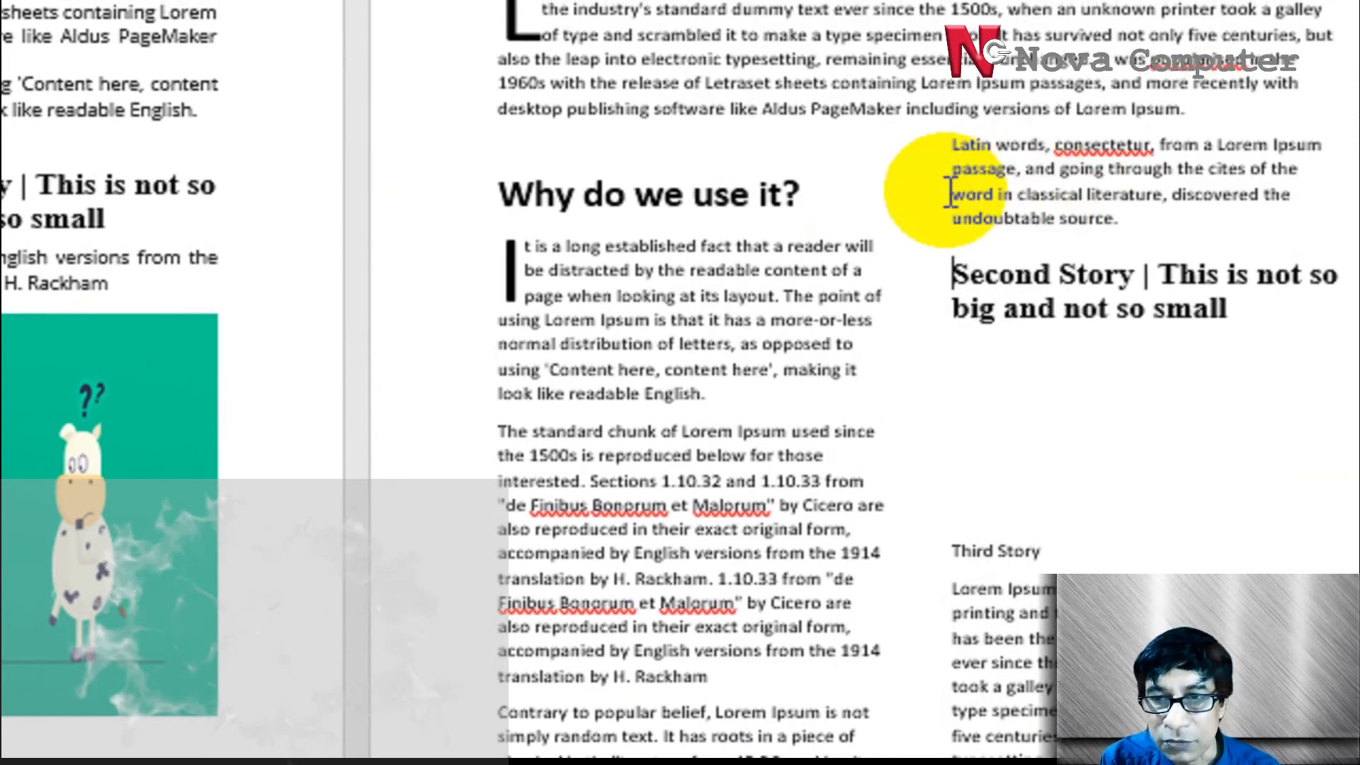
Copy "word in classical literature, discovered the undoubtable source." to the line below the Second Story heading
drag(947, 191, 1059, 214)
right_click(961, 225)
click(1068, 295)
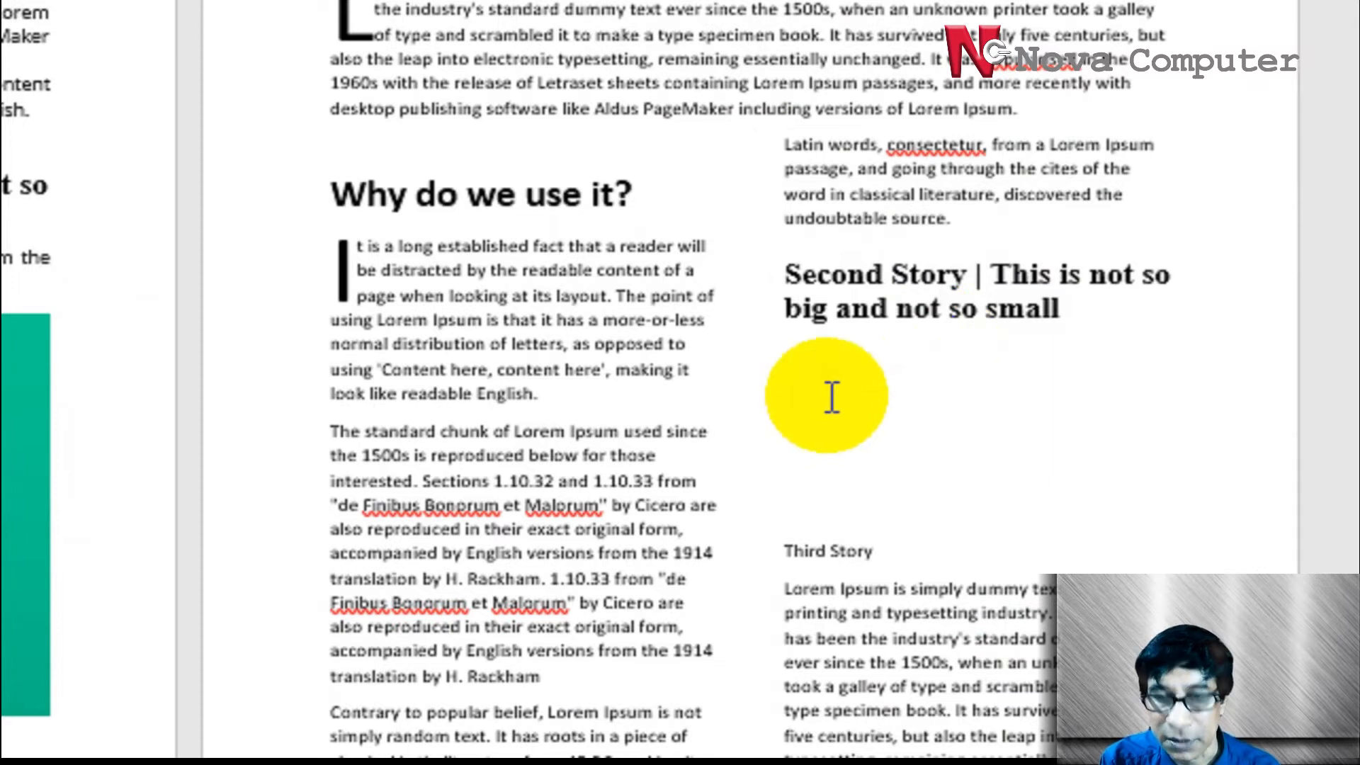
key(ctrl+v)
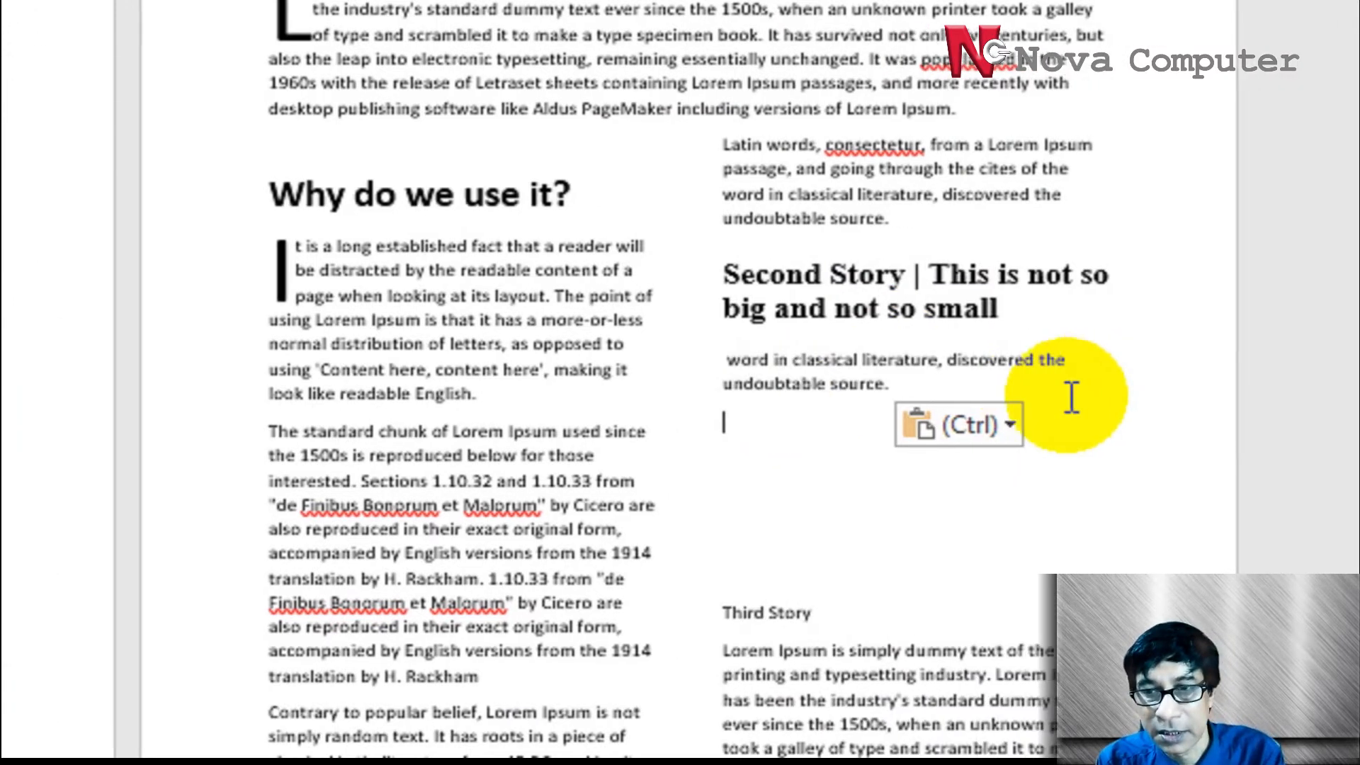
Insert 0_r8xth6LW82ID-rwQ_.png from the Pictures folder below the Second Story text and stretch it taller to fill the column
scroll(831, 462, down, 3)
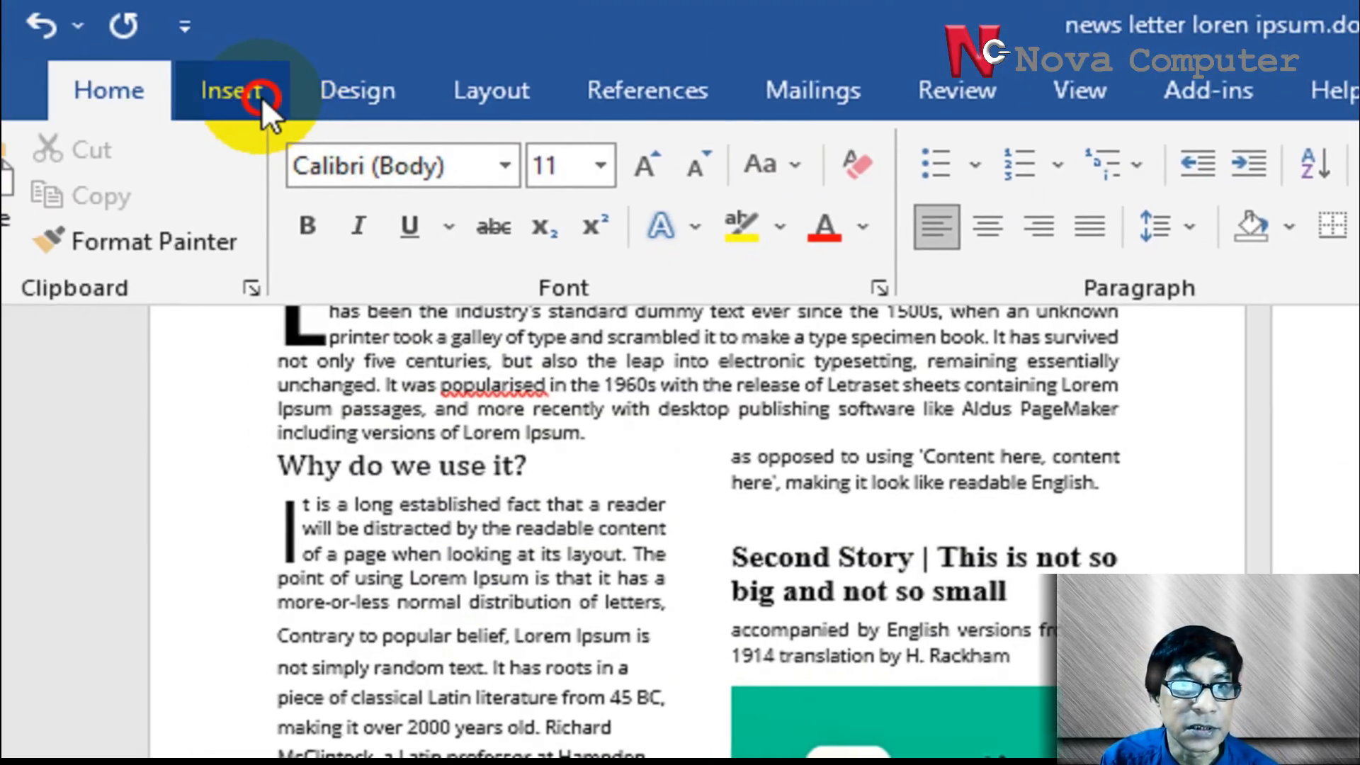
click(261, 99)
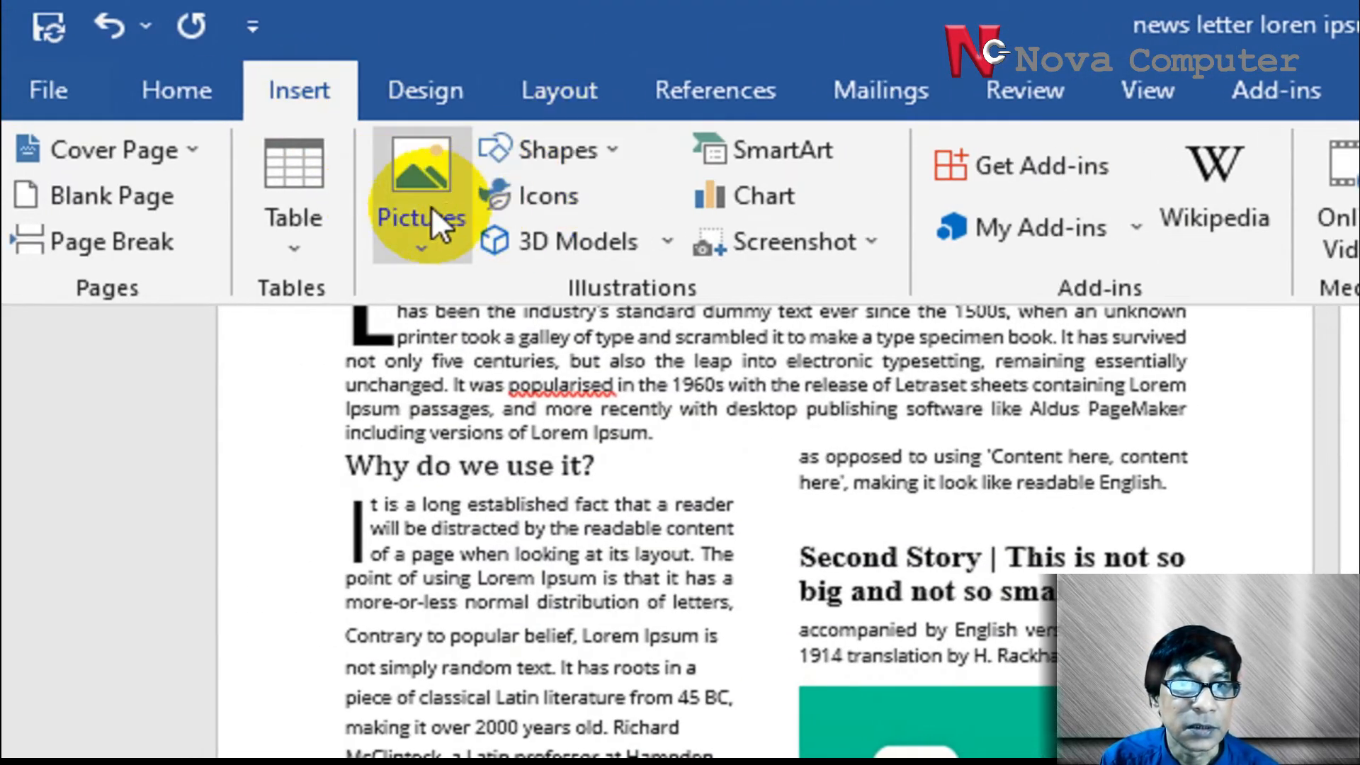
click(431, 211)
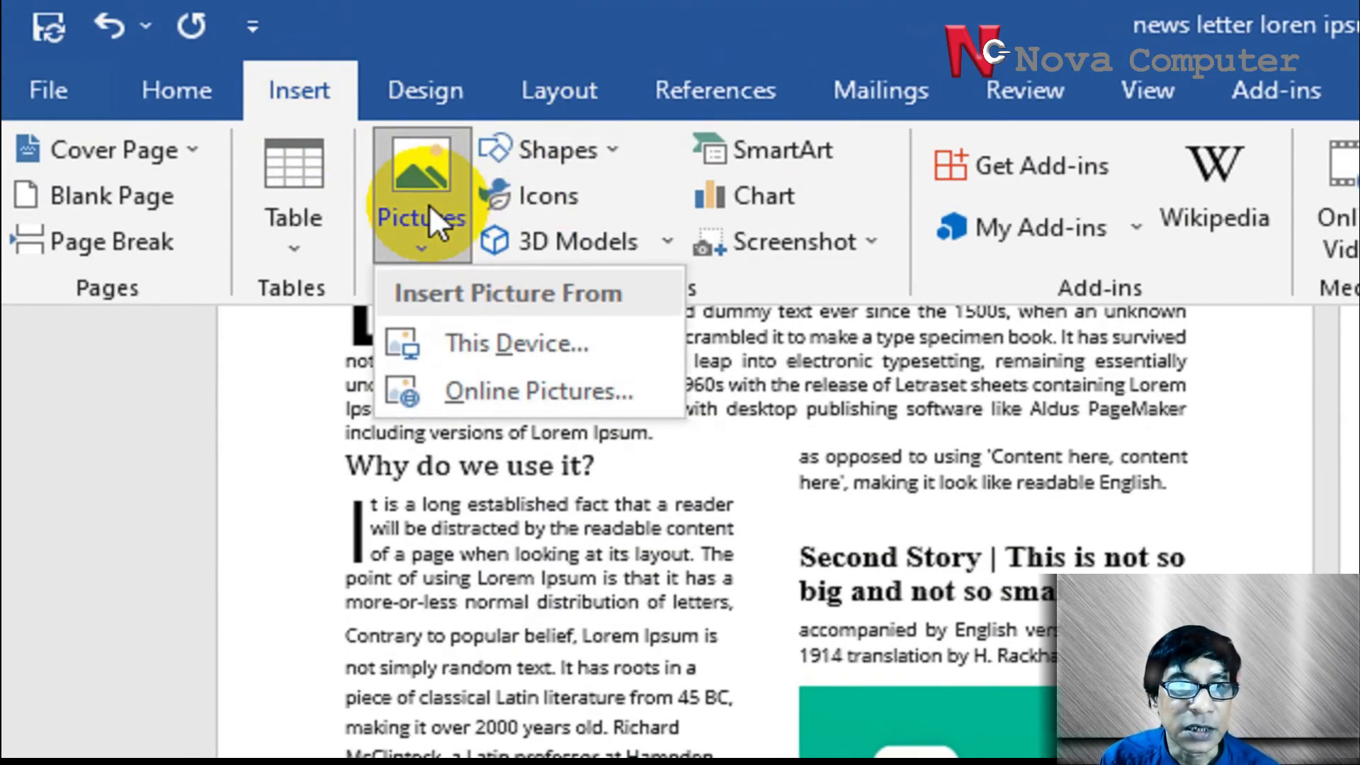
click(492, 347)
click(1252, 364)
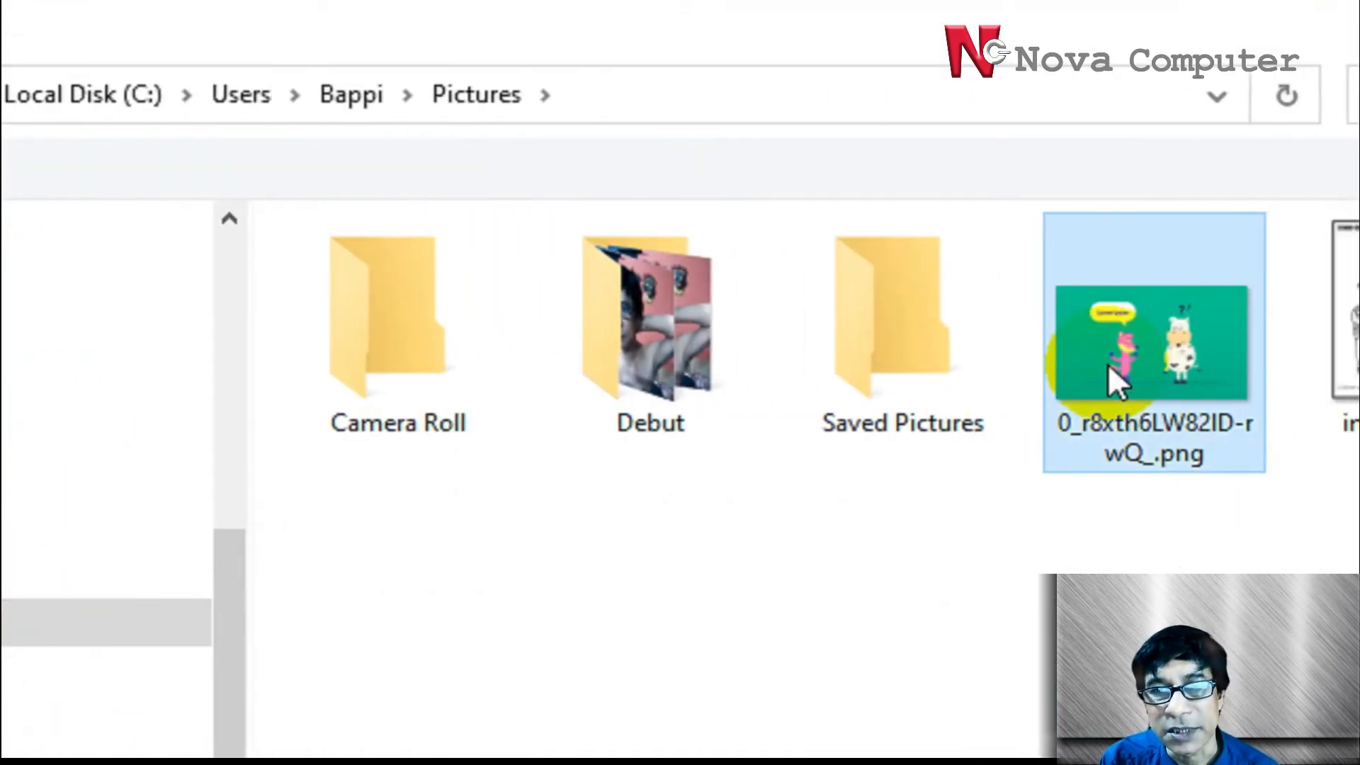
click(1067, 569)
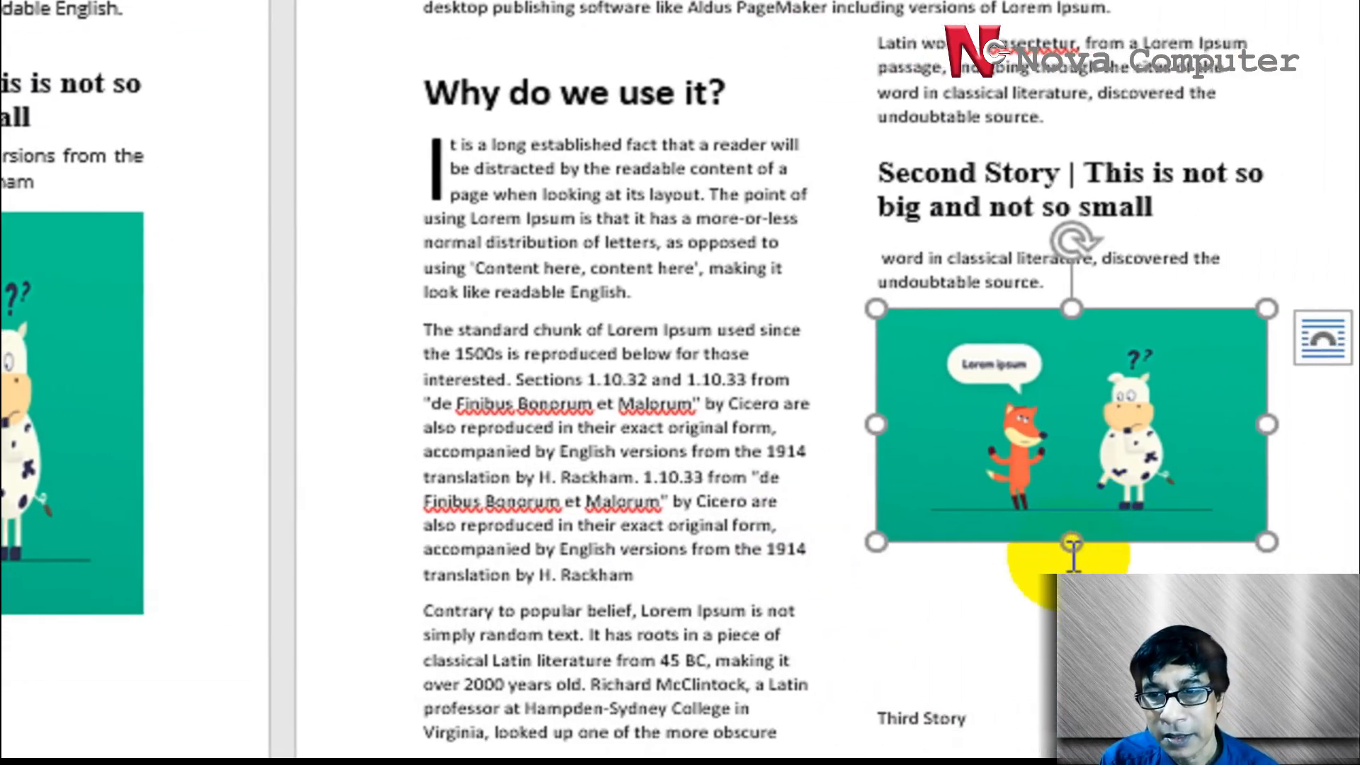
drag(1073, 545, 1079, 739)
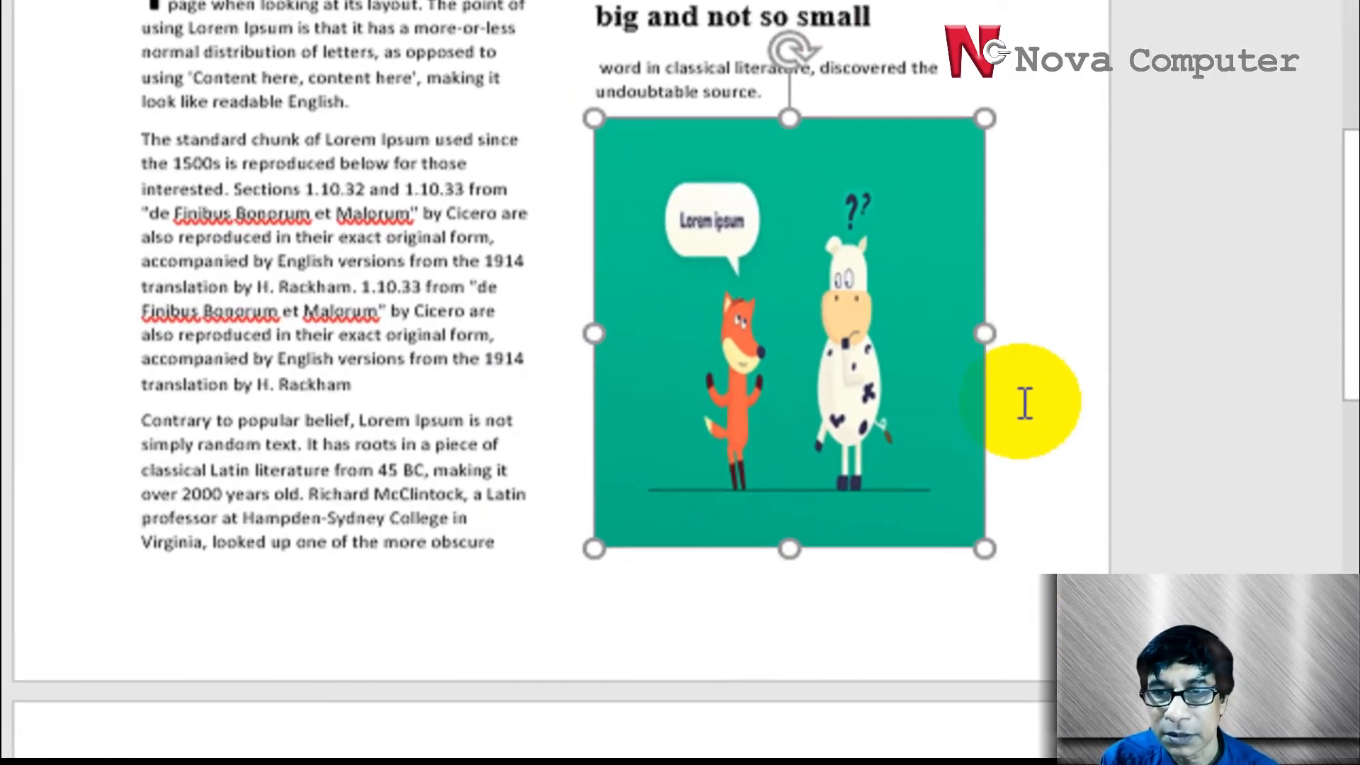
scroll(1025, 402, down, 8)
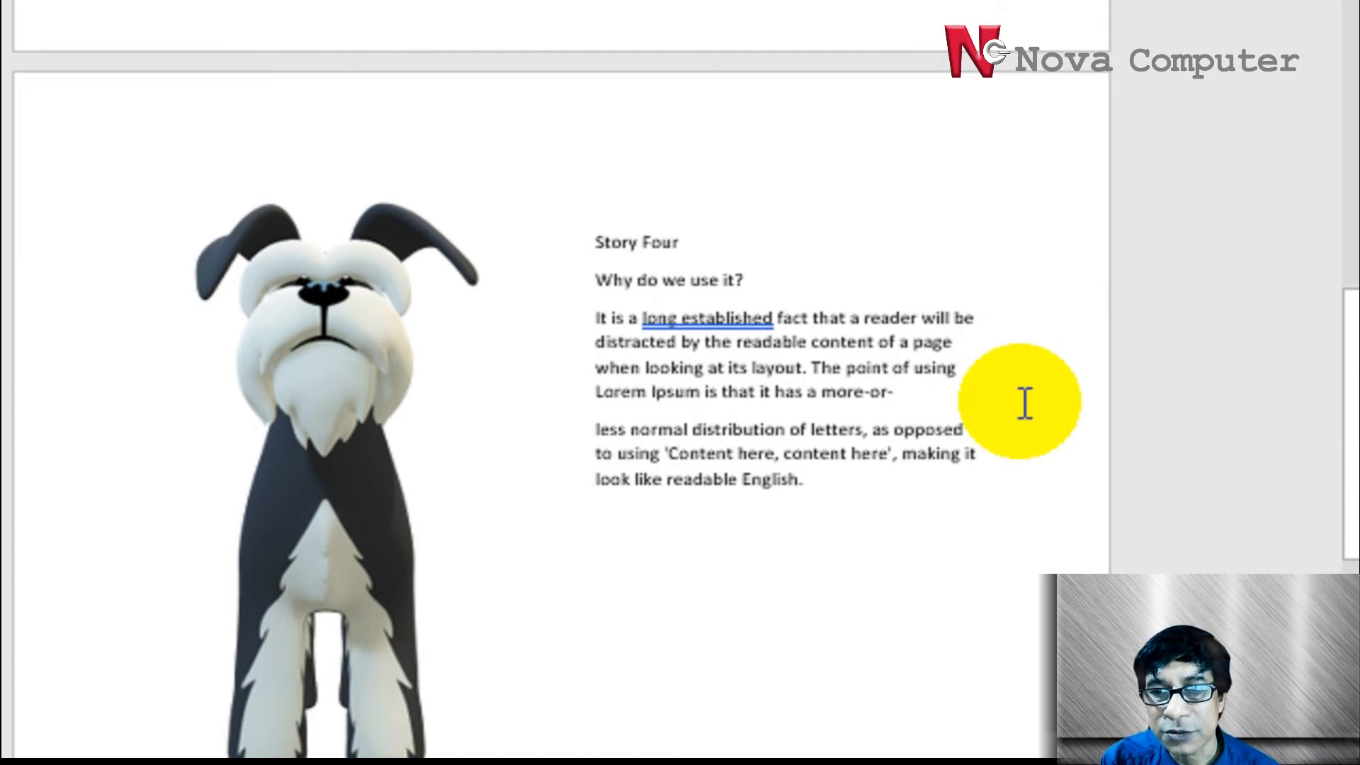
scroll(1025, 403, down, 6)
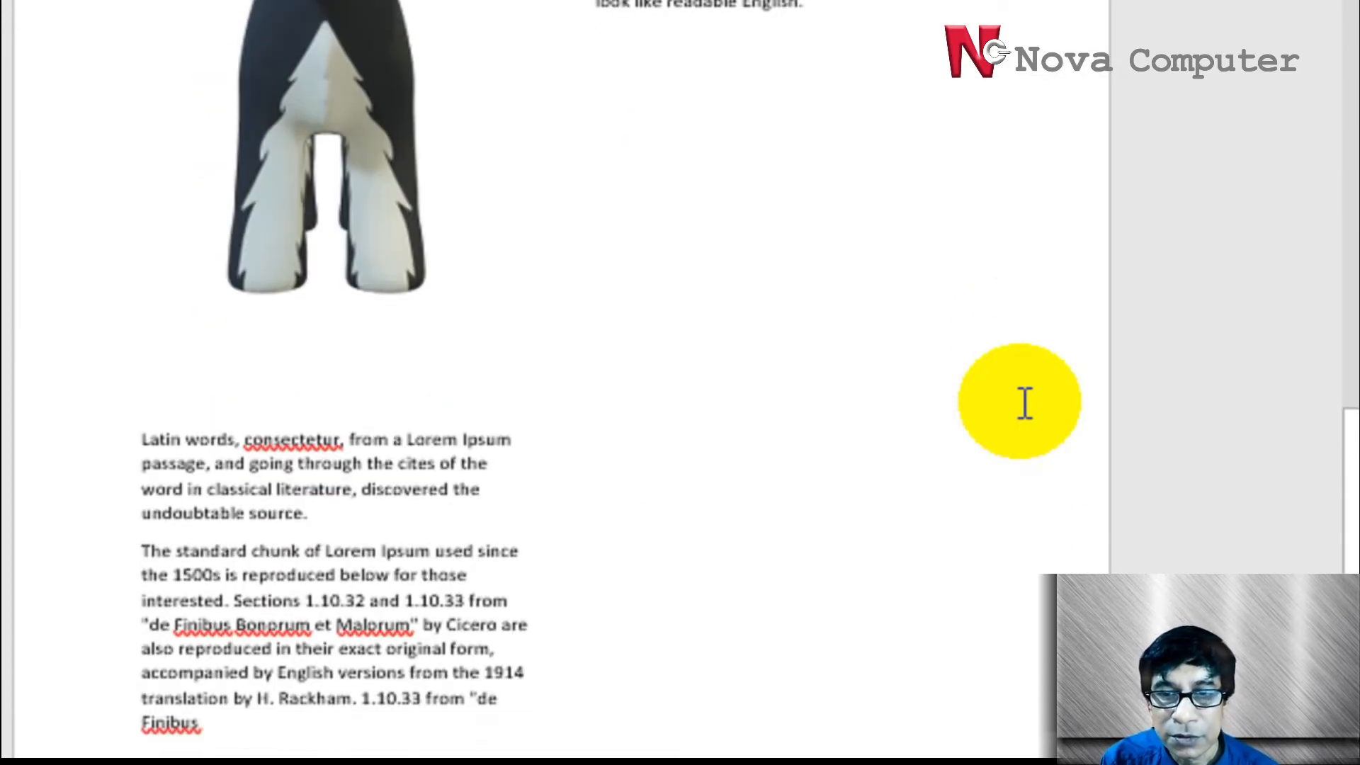
scroll(1025, 402, up, 6)
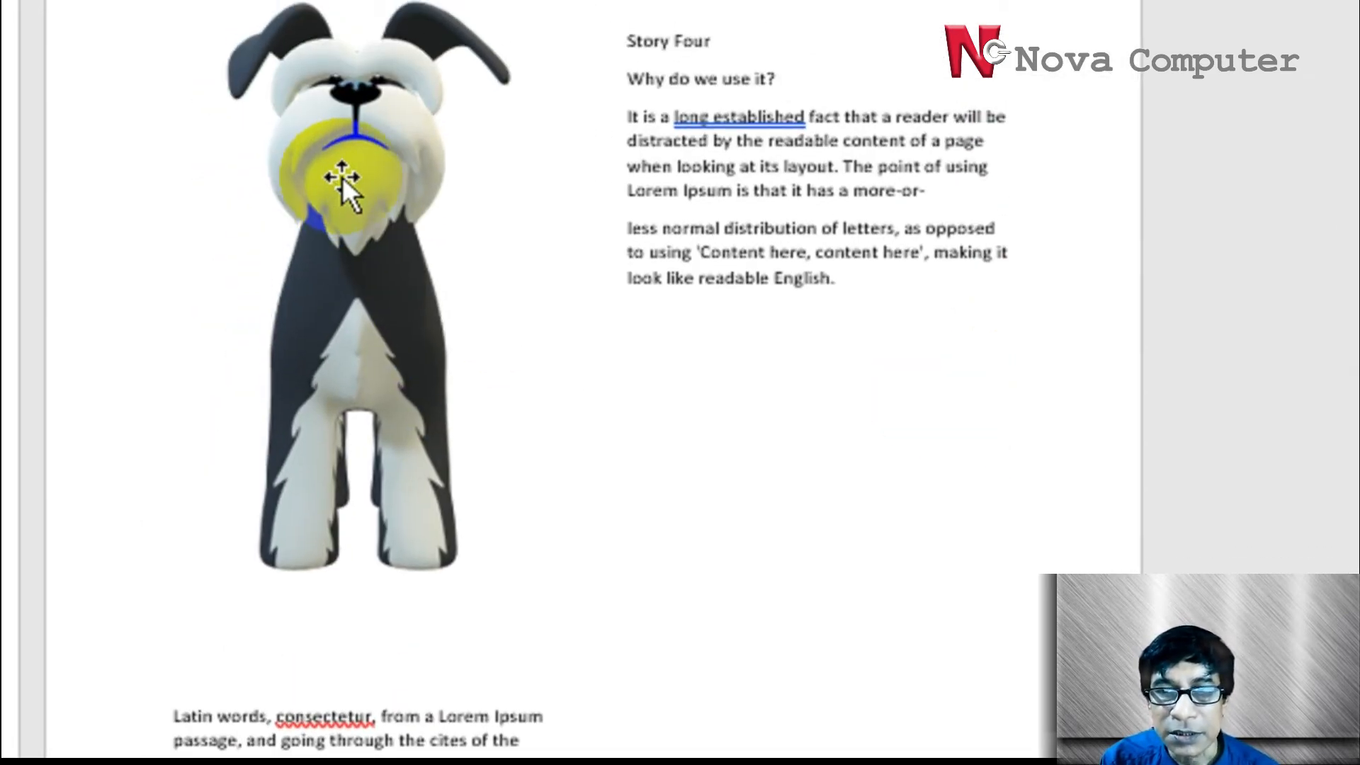
scroll(490, 301, up, 6)
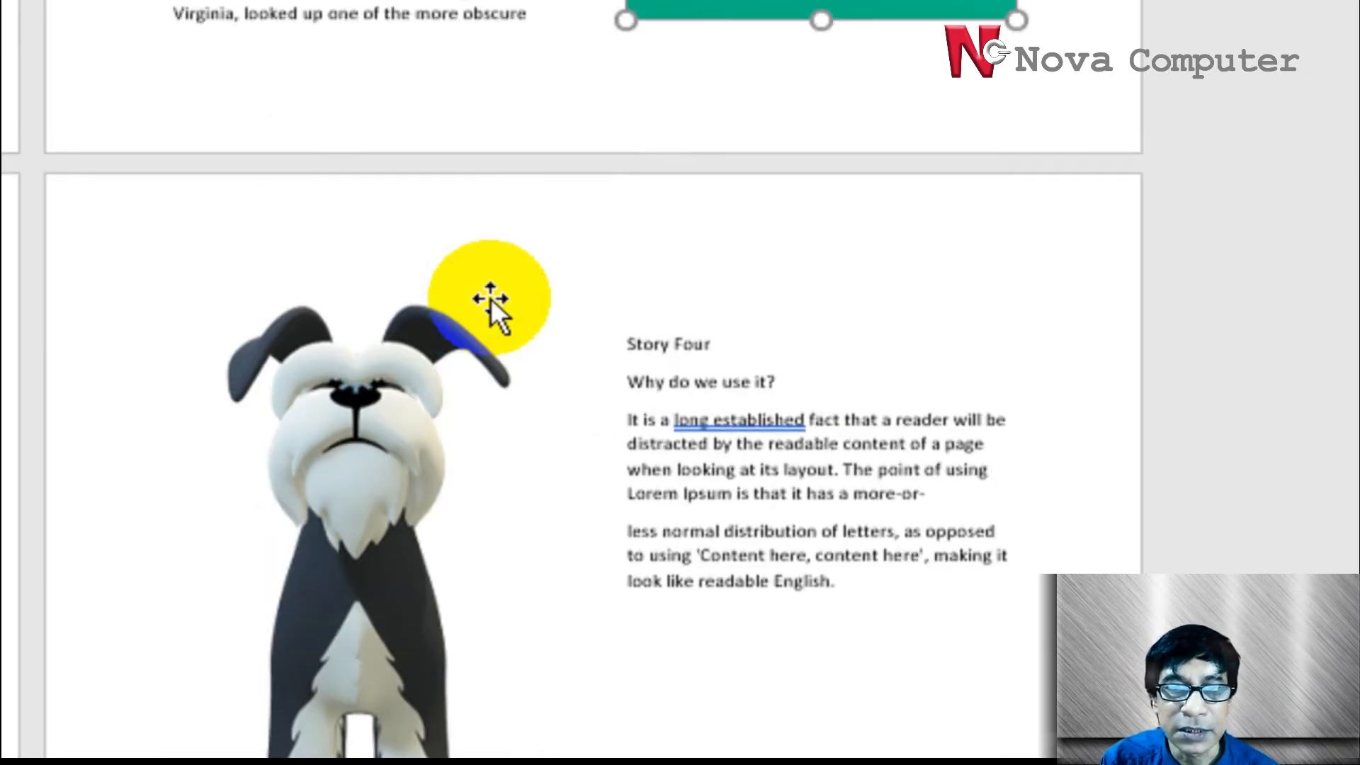